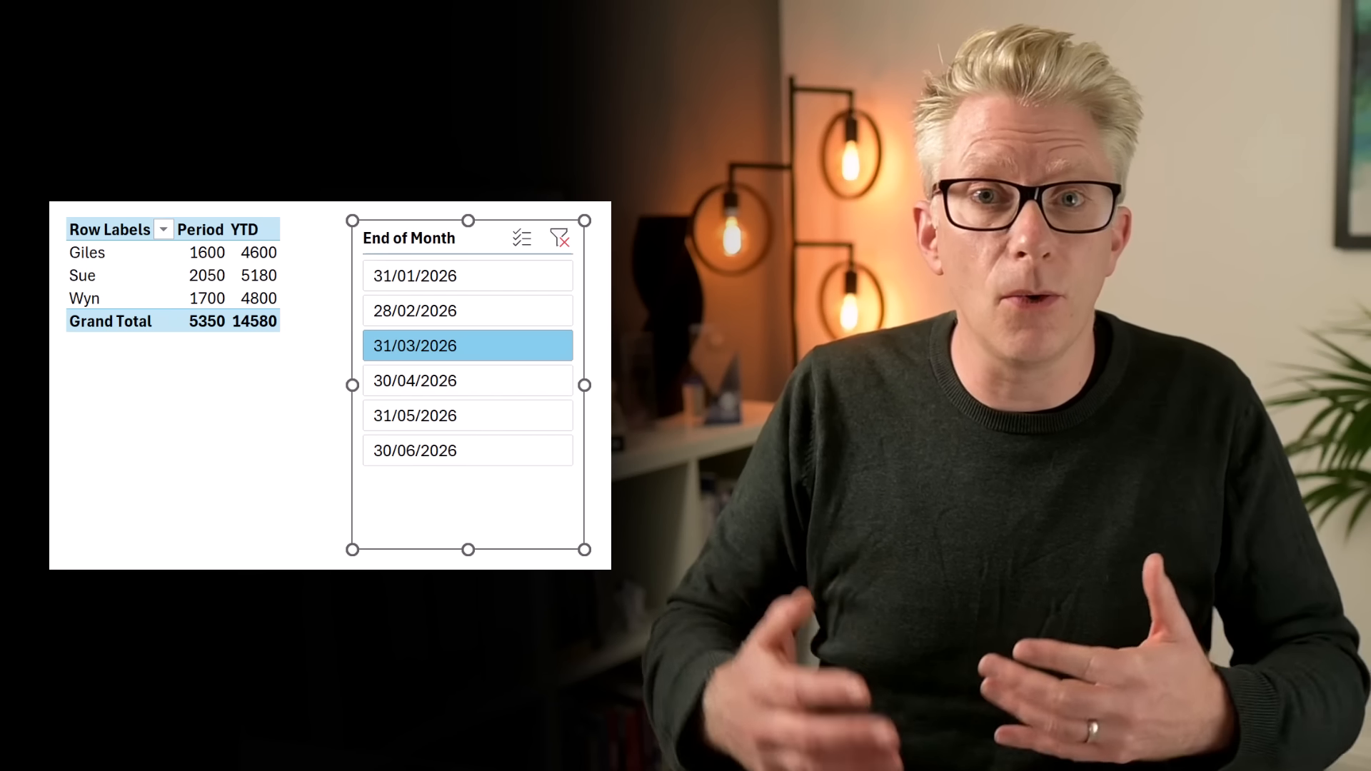
Filter the pivot slicer to 31/01/2026, then 28/02/2026, then 31/03/2026.
{"action": "left_click", "coordinate": [505, 279]}
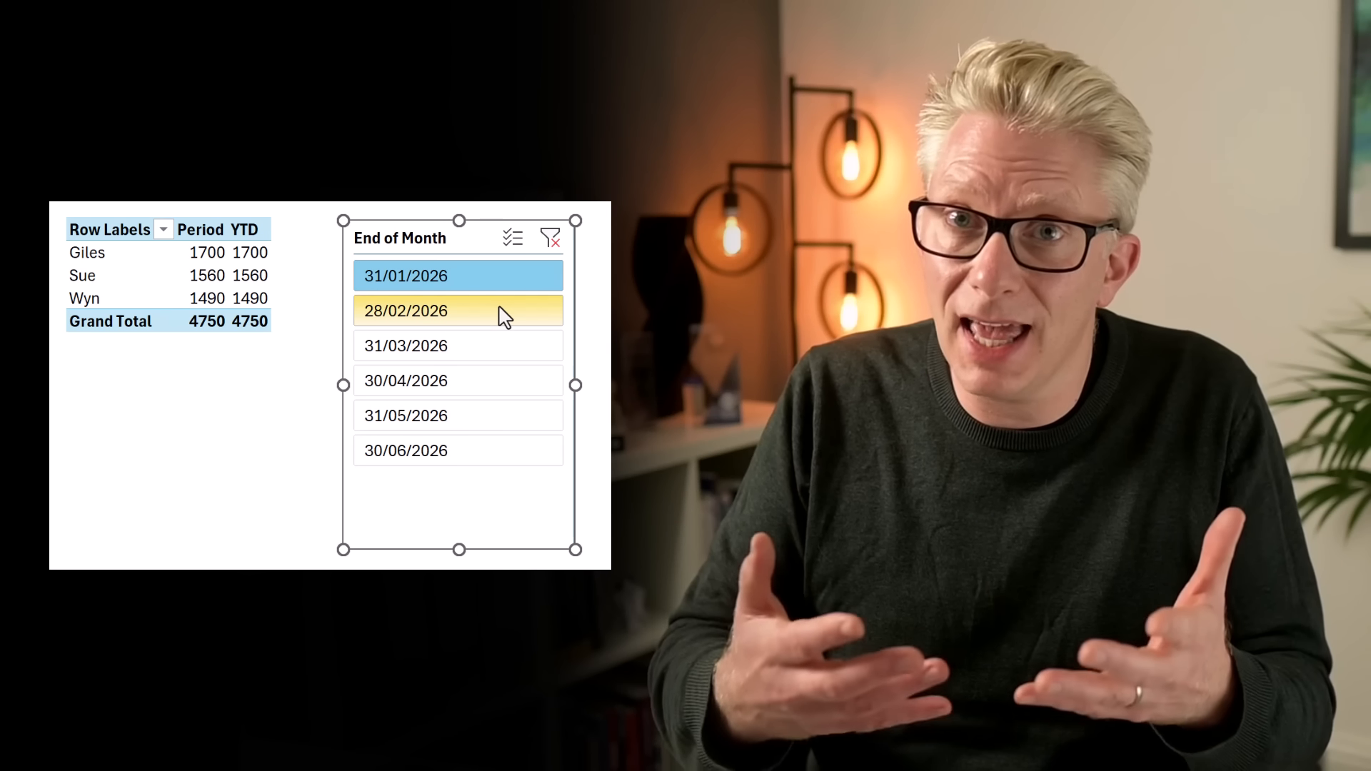
{"action": "left_click", "coordinate": [500, 309]}
{"action": "left_click", "coordinate": [500, 345]}
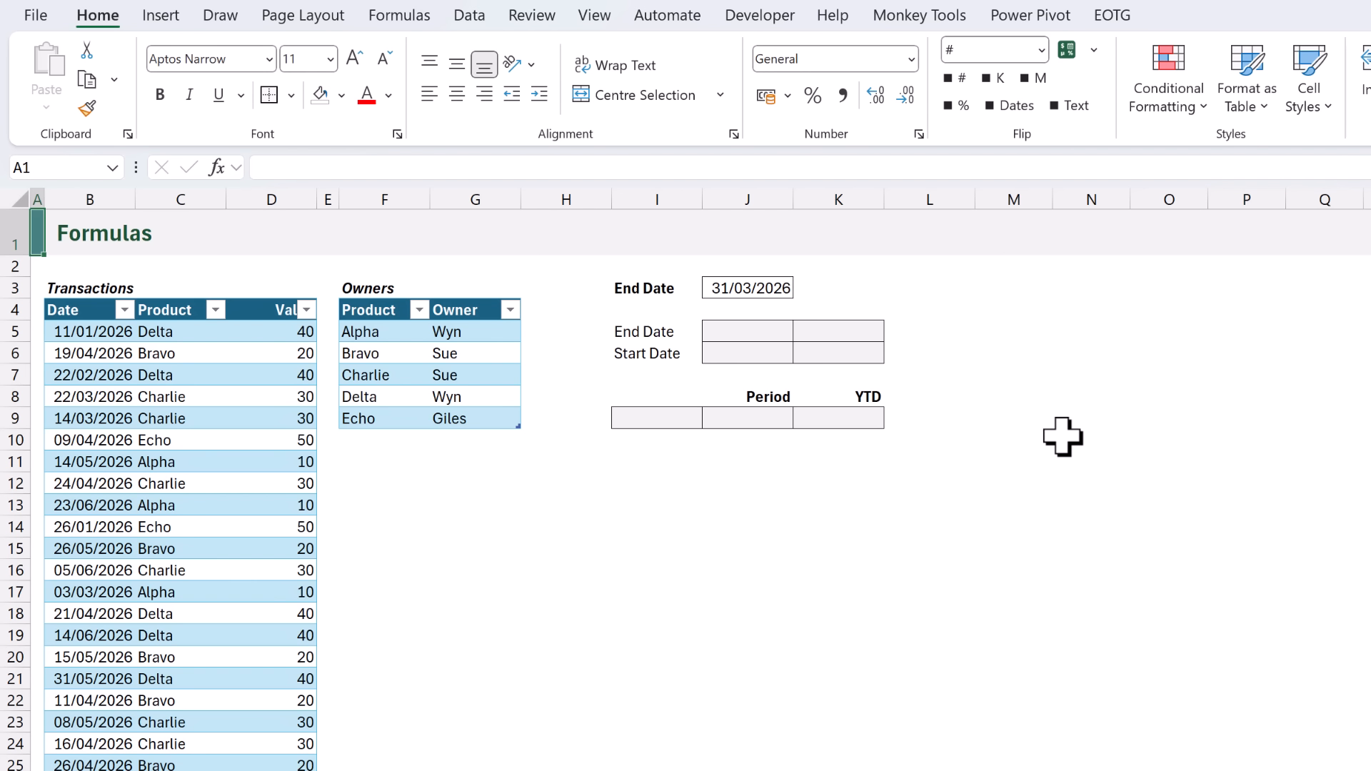
Enter =EOMONTH($J3,0) in J5 and fill it right into K5, both showing 31/03/2026.
{"action": "left_click", "coordinate": [779, 335]}
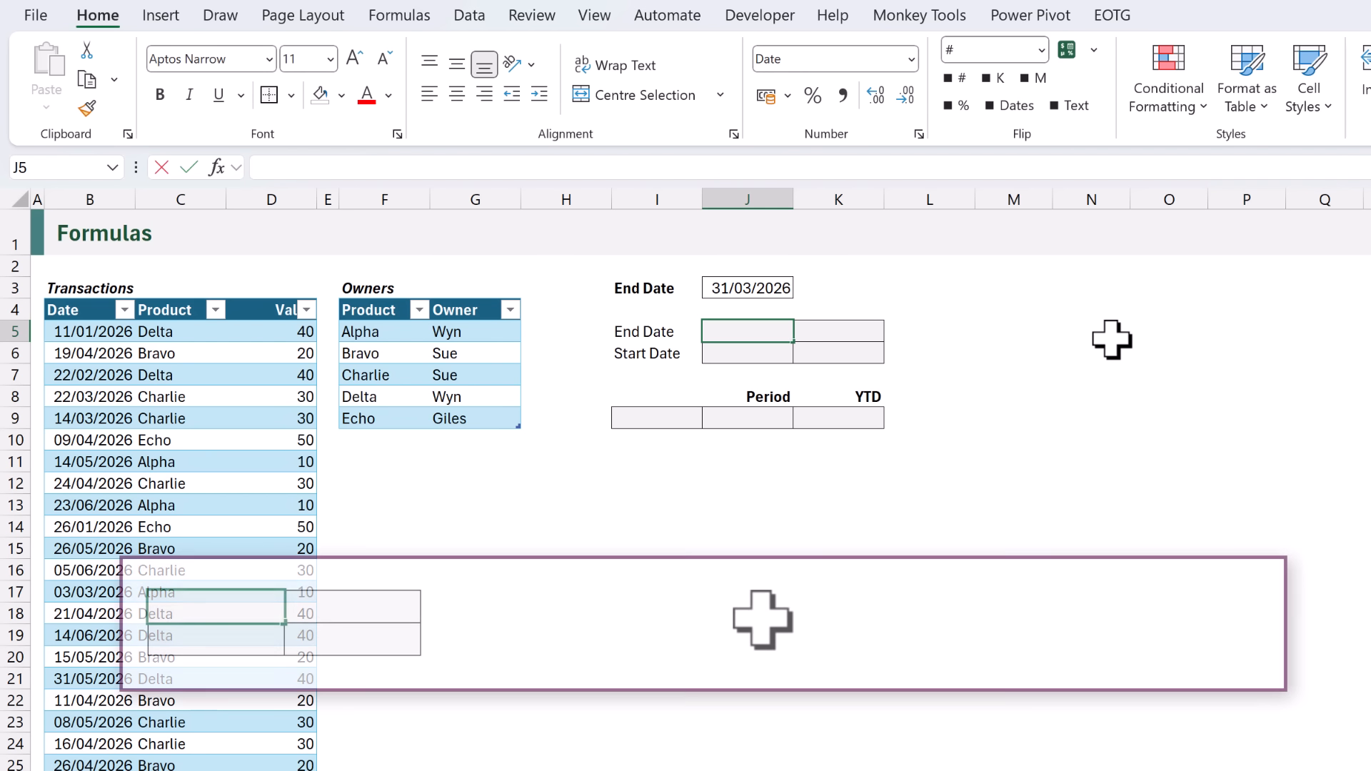
{"action": "type", "text": "=EOMONTH("}
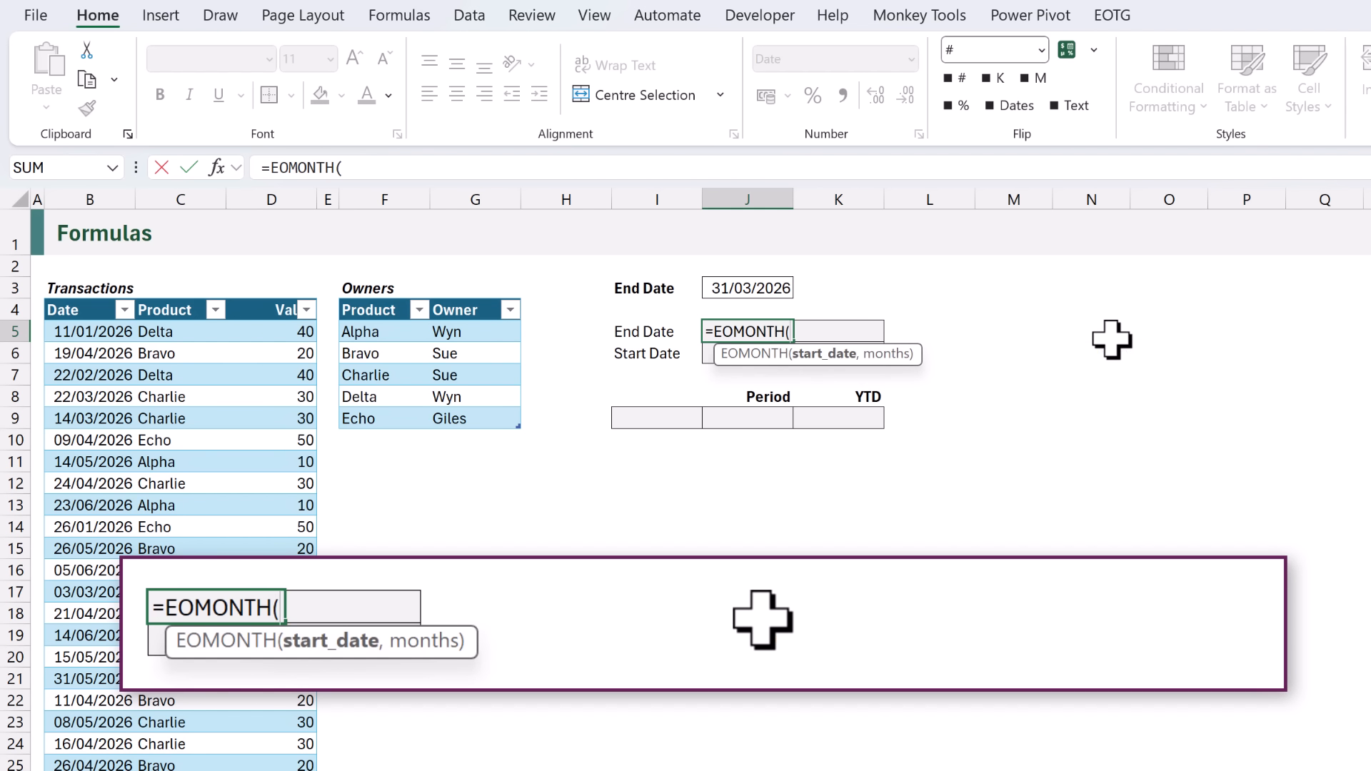
{"action": "left_click", "coordinate": [784, 285]}
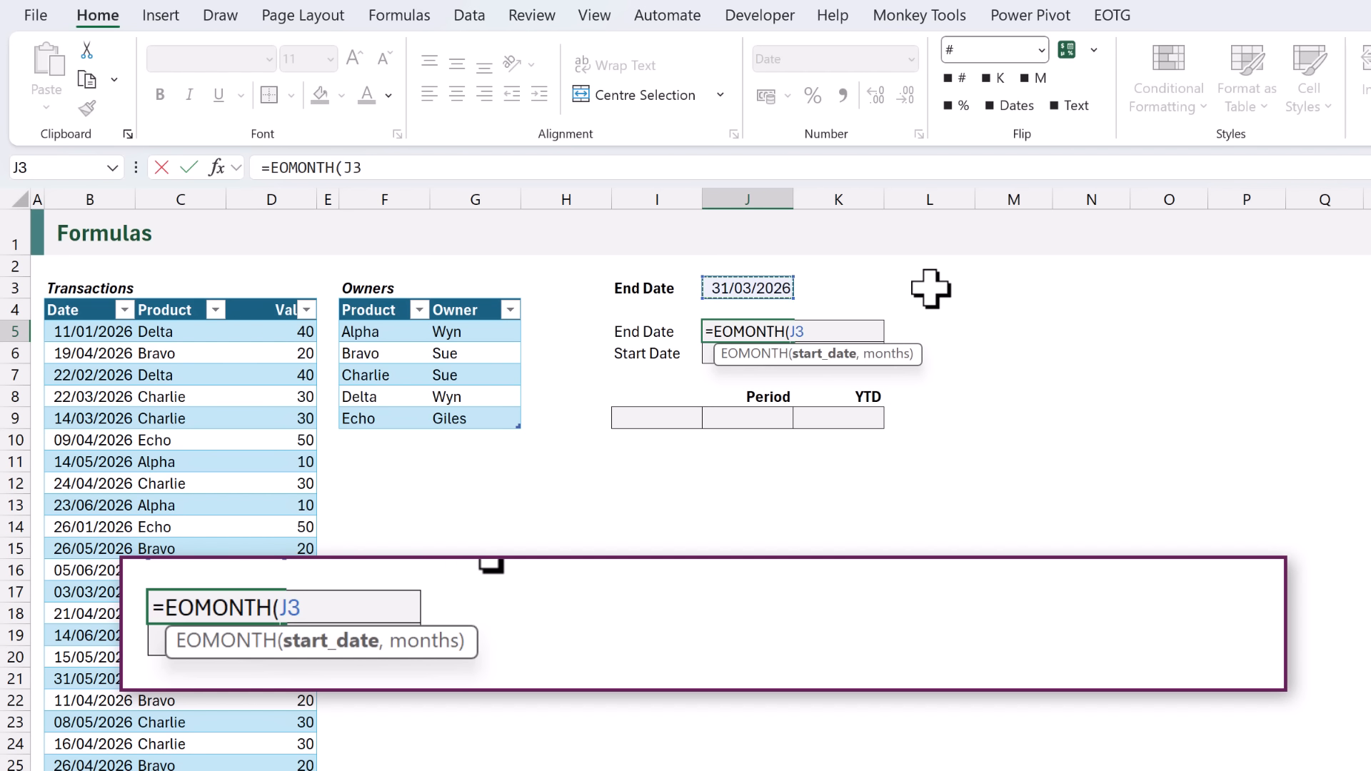
{"action": "key", "text": "F4"}
{"action": "key", "text": "F4"}
{"action": "key", "text": "F4"}
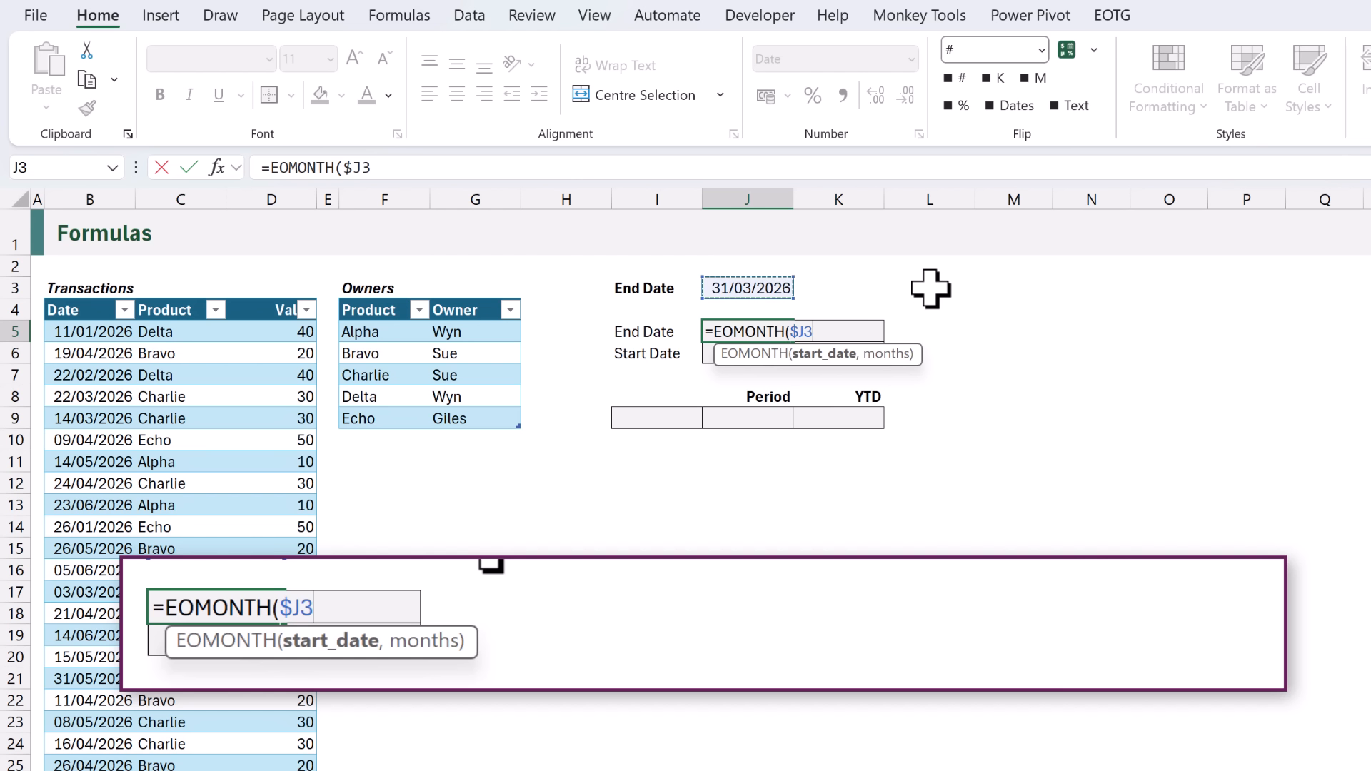
{"action": "type", "text": ",0)"}
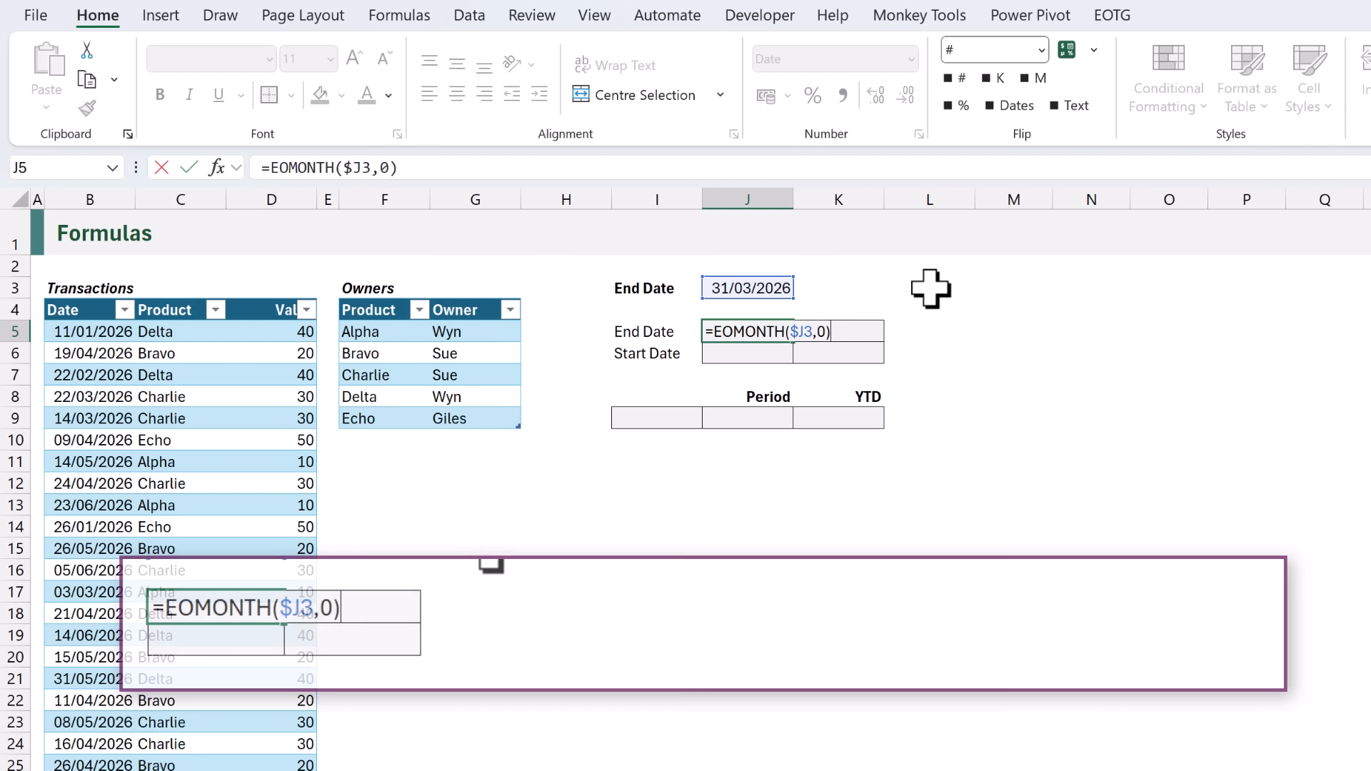
{"action": "key", "text": "ctrl+Return"}
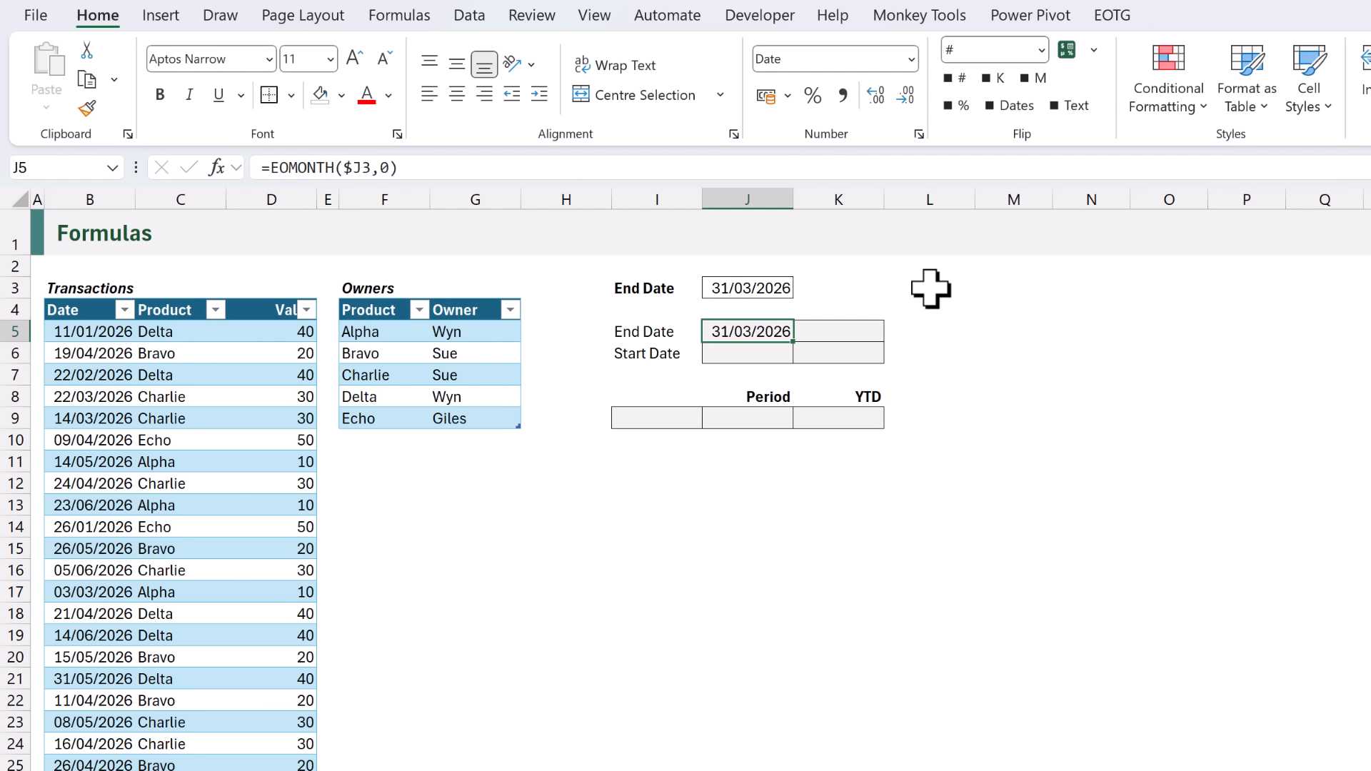
{"action": "key", "text": "Right"}
{"action": "key", "text": "ctrl+r"}
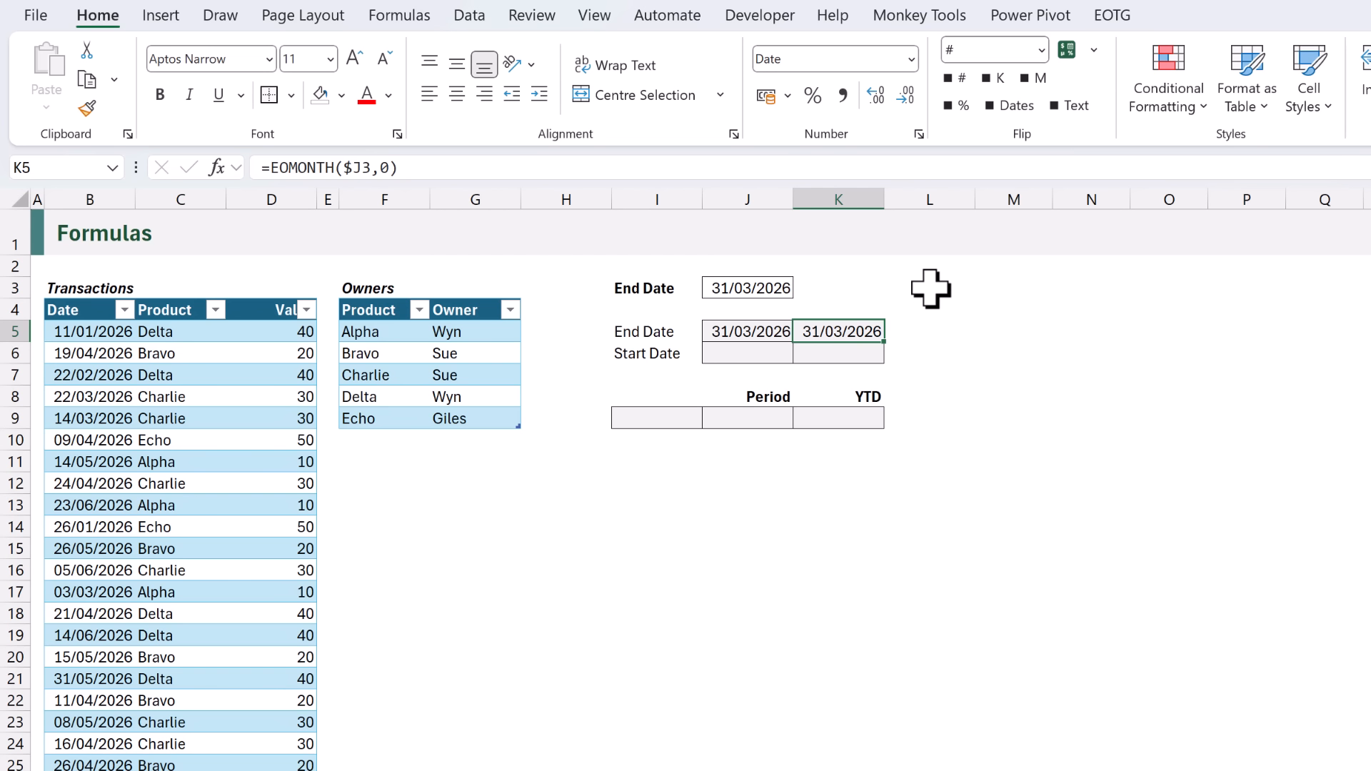
{"action": "key", "text": "Left"}
{"action": "key", "text": "Down"}
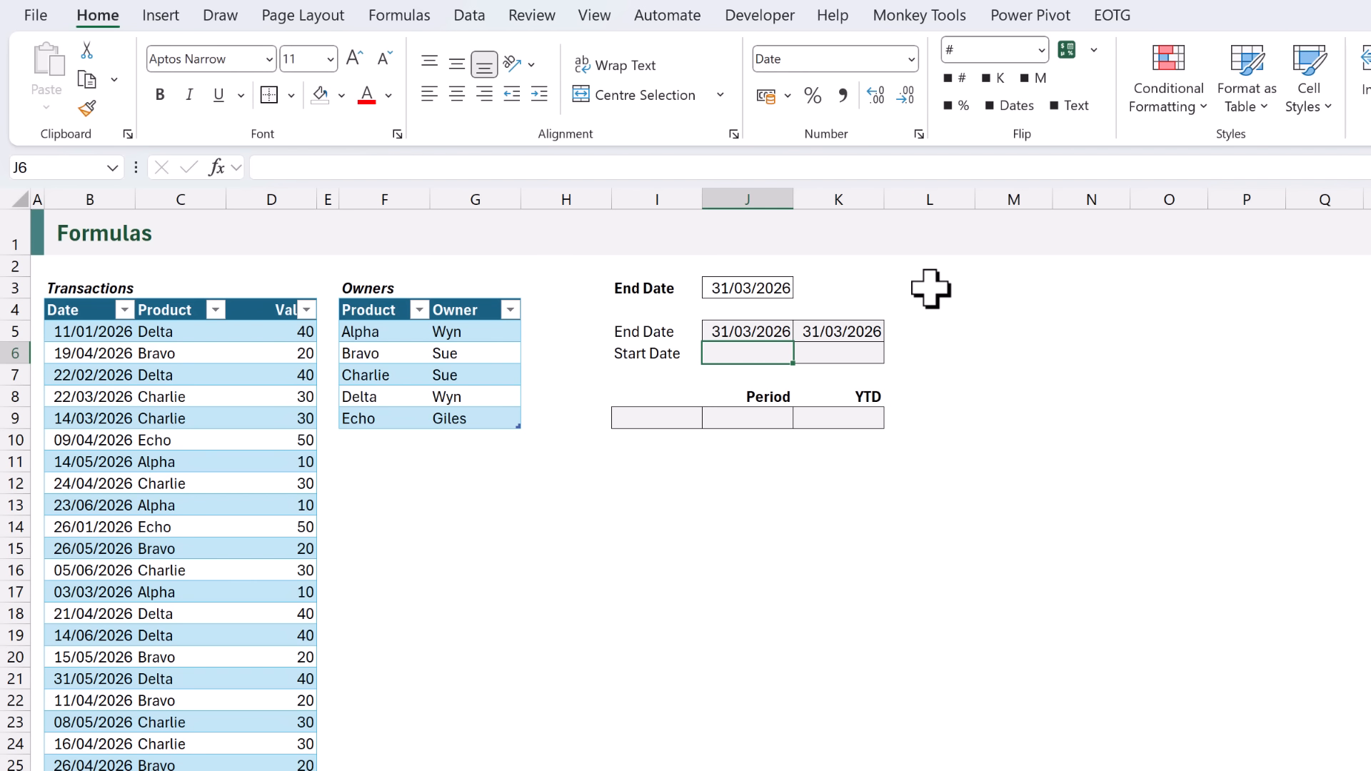
Enter =EOMONTH(J3,-1)+1 in J6 for a period start of 01/03/2026.
{"action": "type", "text": "=E"}
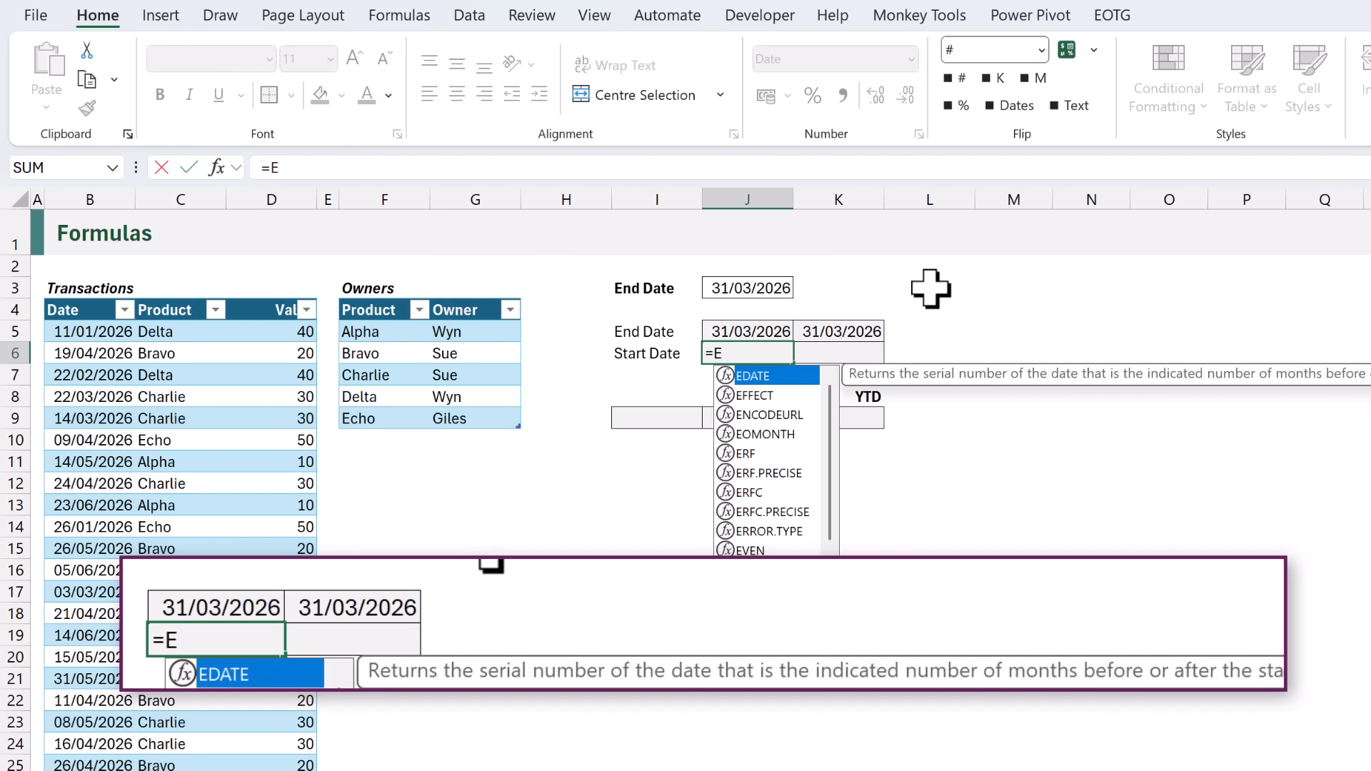
{"action": "type", "text": "OMONTH("}
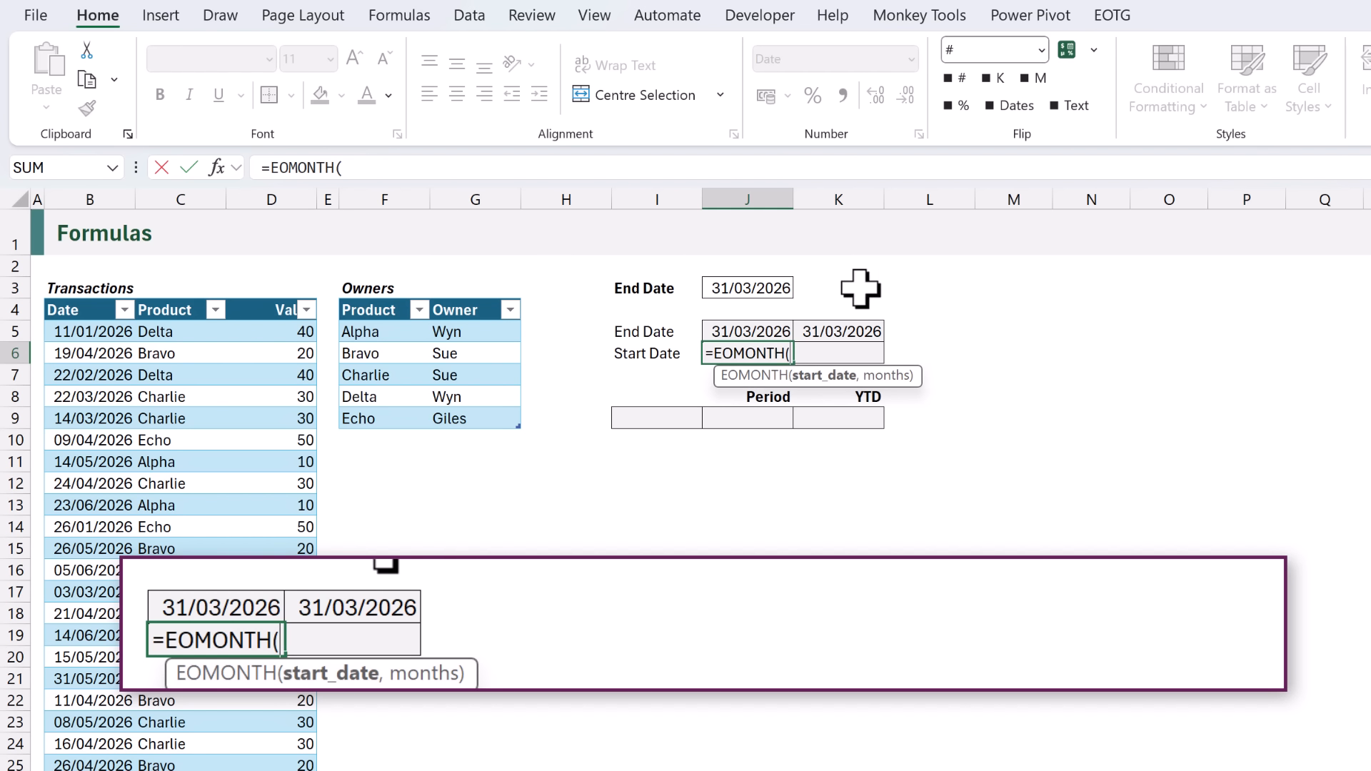
{"action": "left_click", "coordinate": [757, 286]}
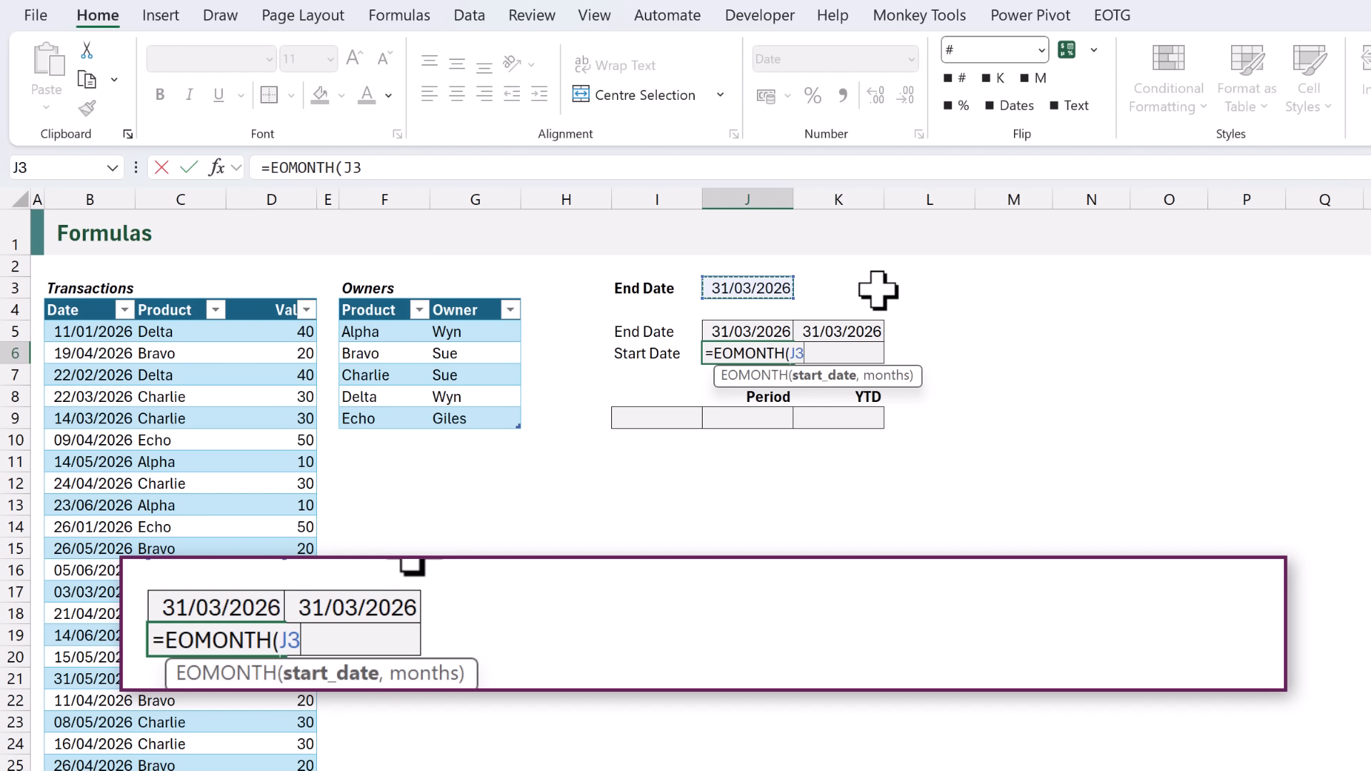
{"action": "type", "text": ",-1"}
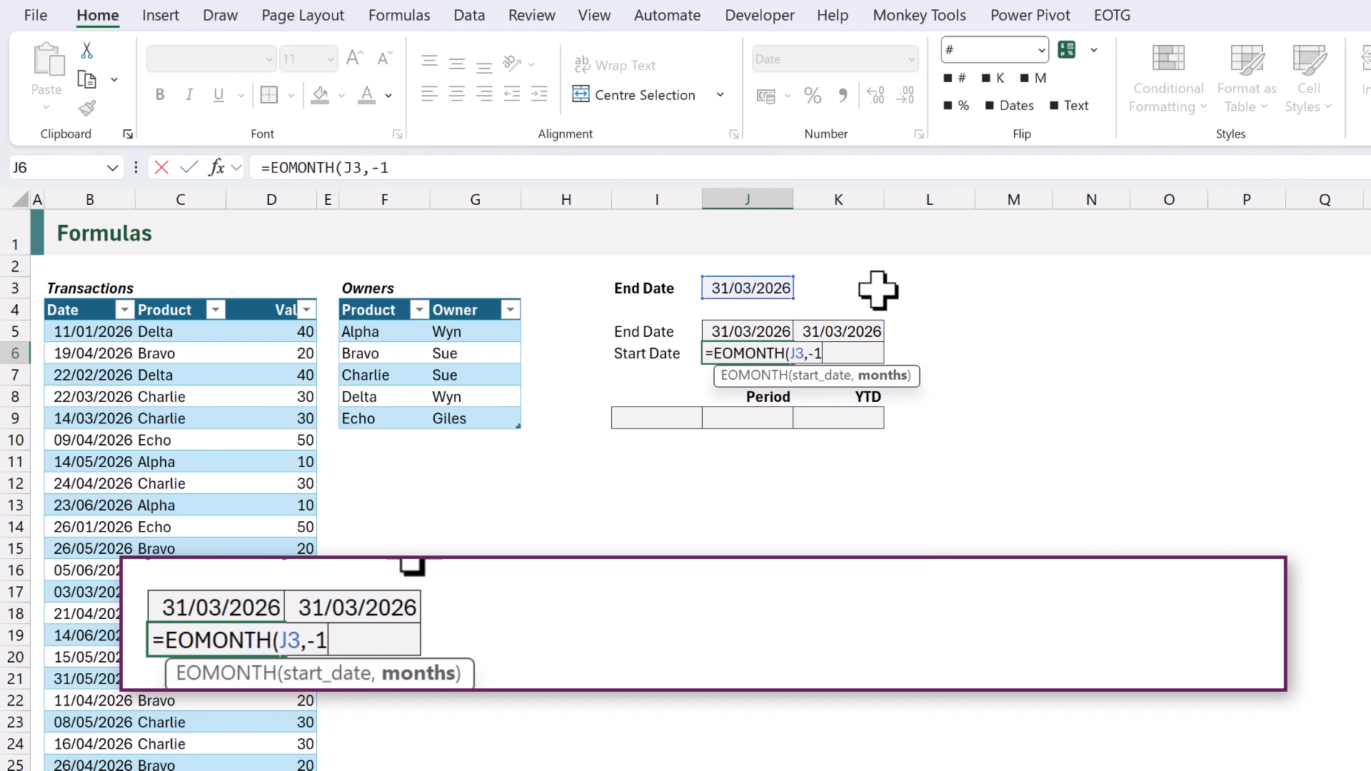
{"action": "type", "text": ")"}
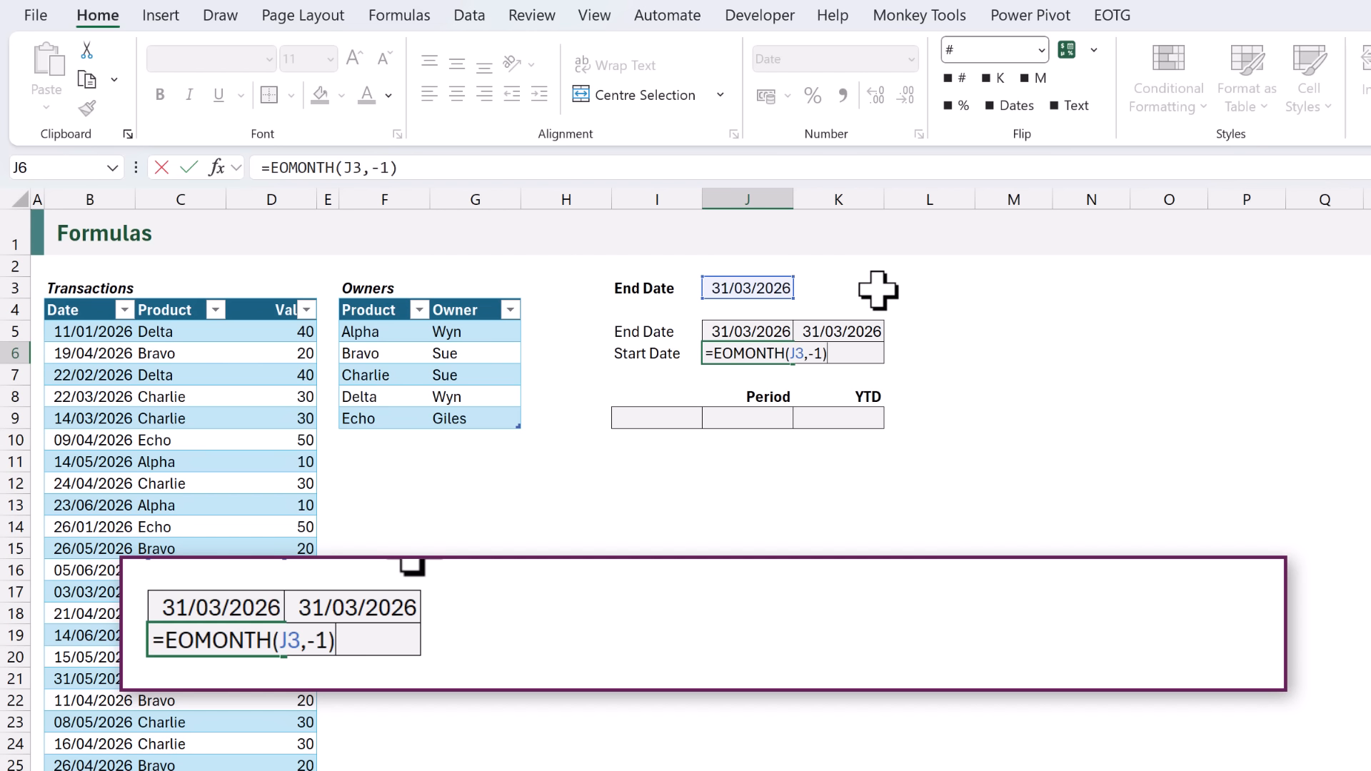
{"action": "type", "text": "+1"}
{"action": "key", "text": "ctrl+Return"}
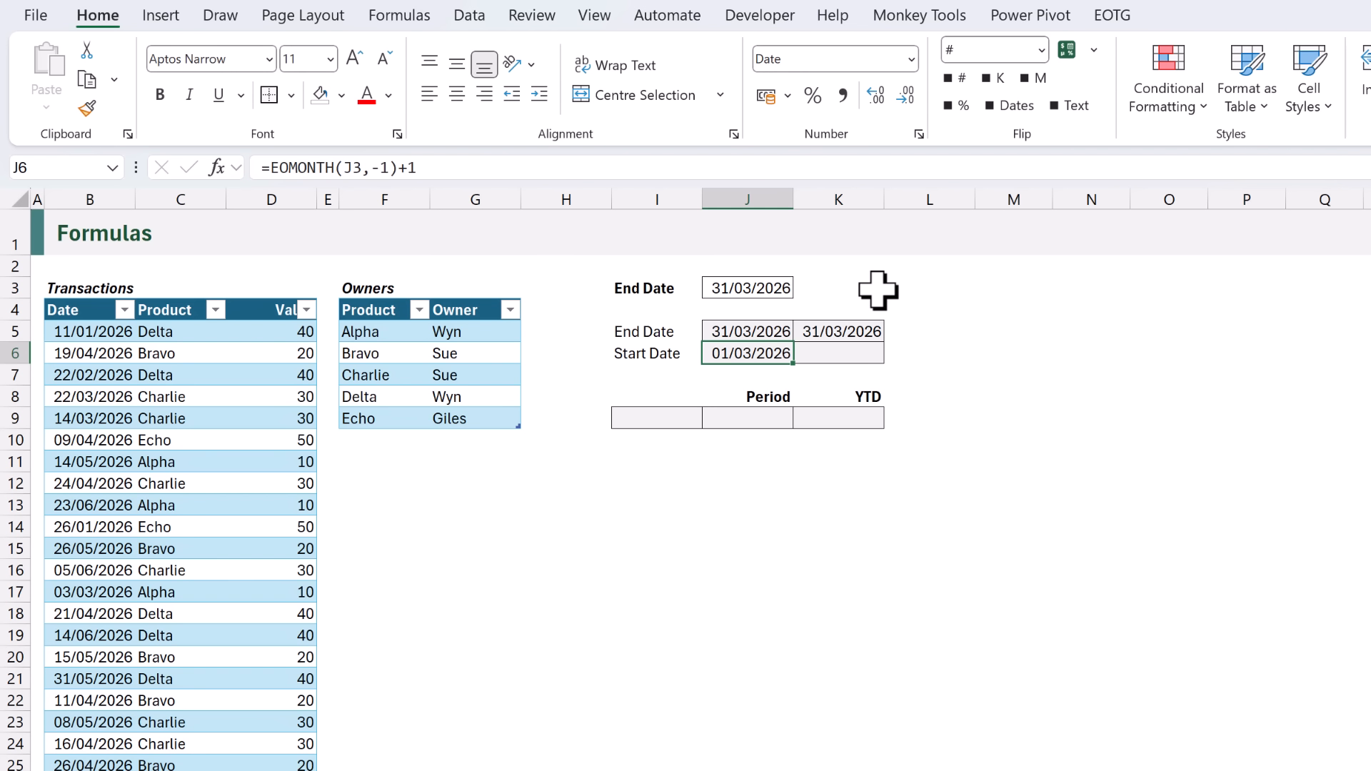
Enter =DATE(YEAR(J3),1,1) in K6 for a year start of 01/01/2026.
{"action": "key", "text": "Right"}
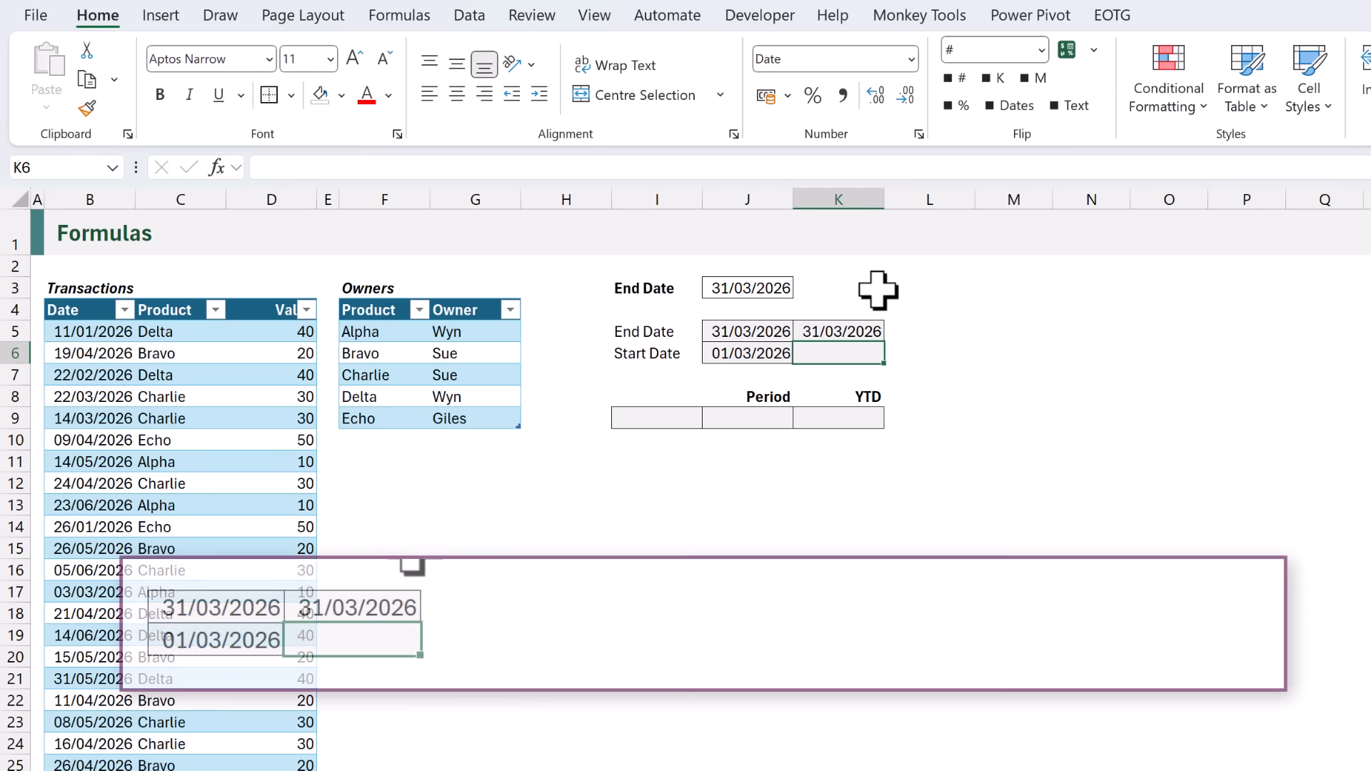
{"action": "type", "text": "=DATE"}
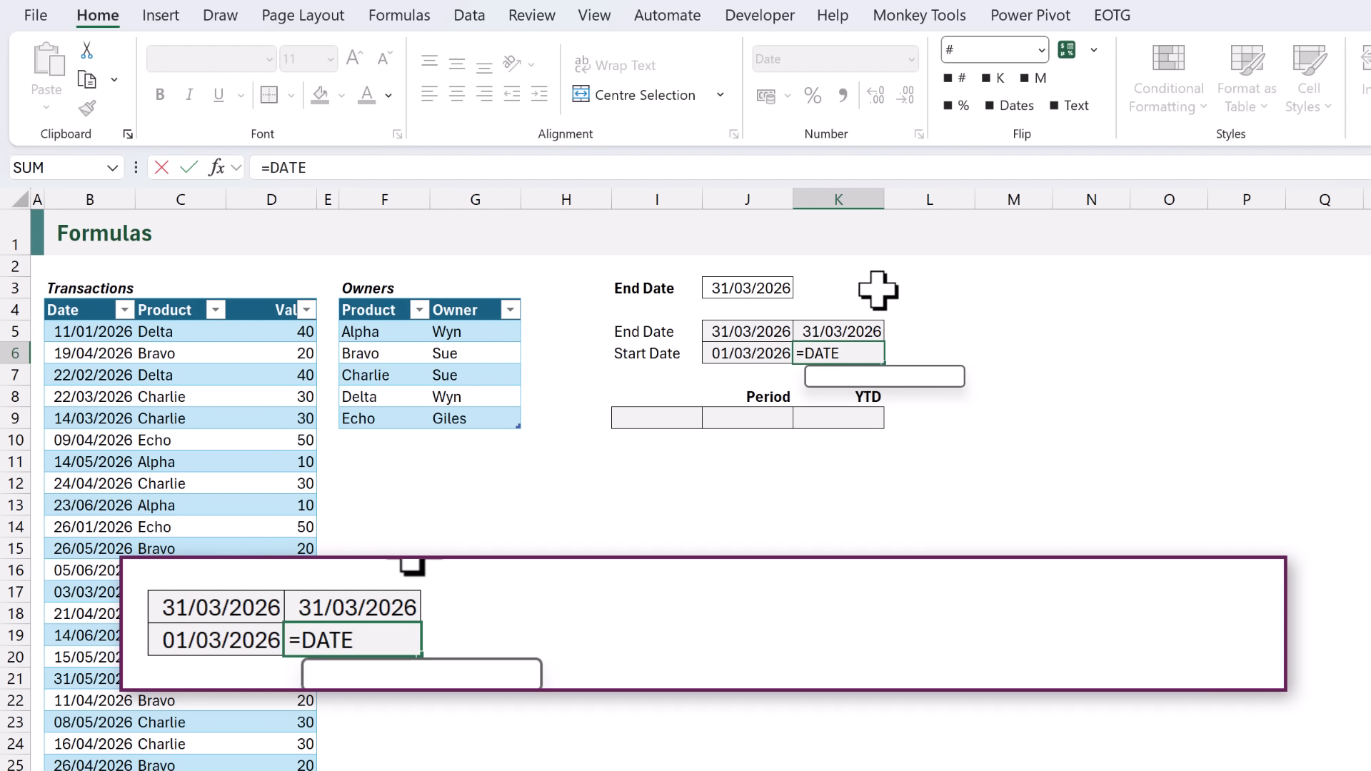
{"action": "type", "text": "(YEAR("}
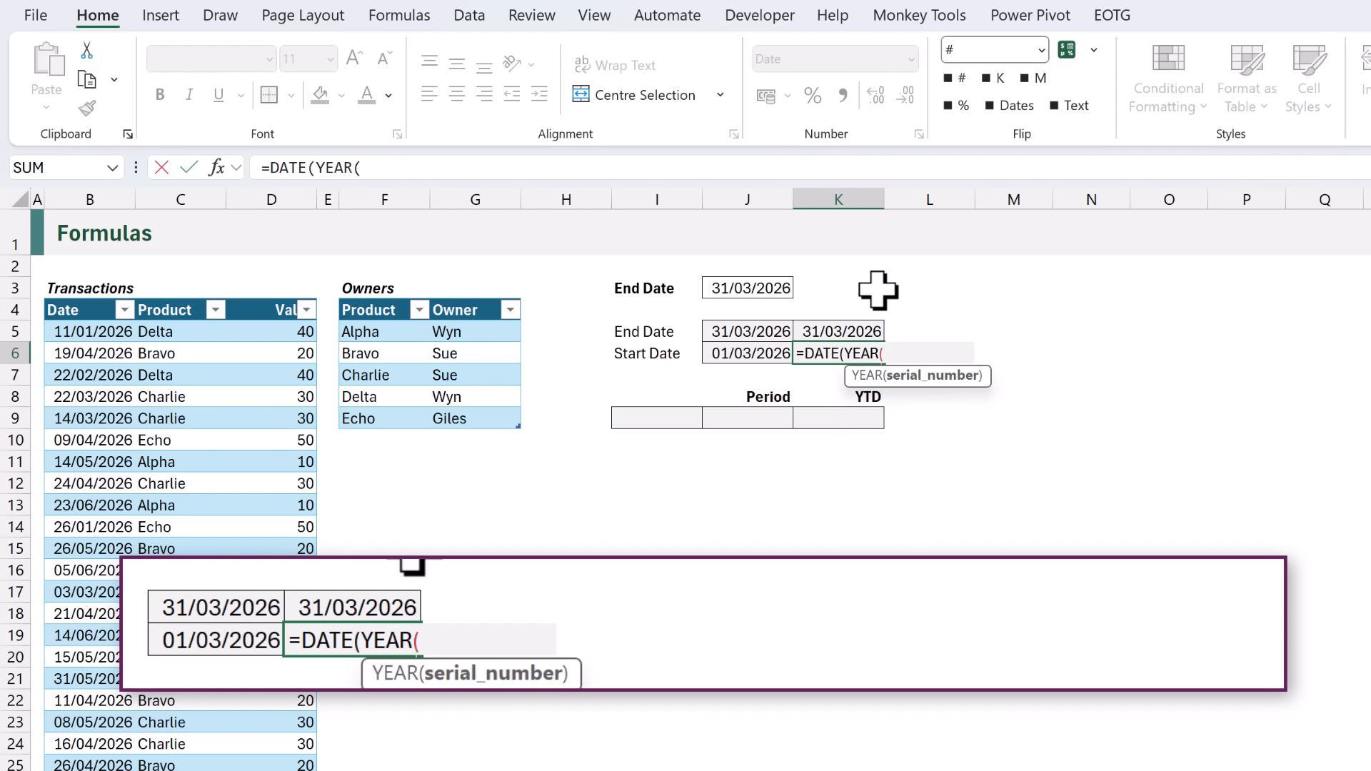
{"action": "left_click", "coordinate": [781, 293]}
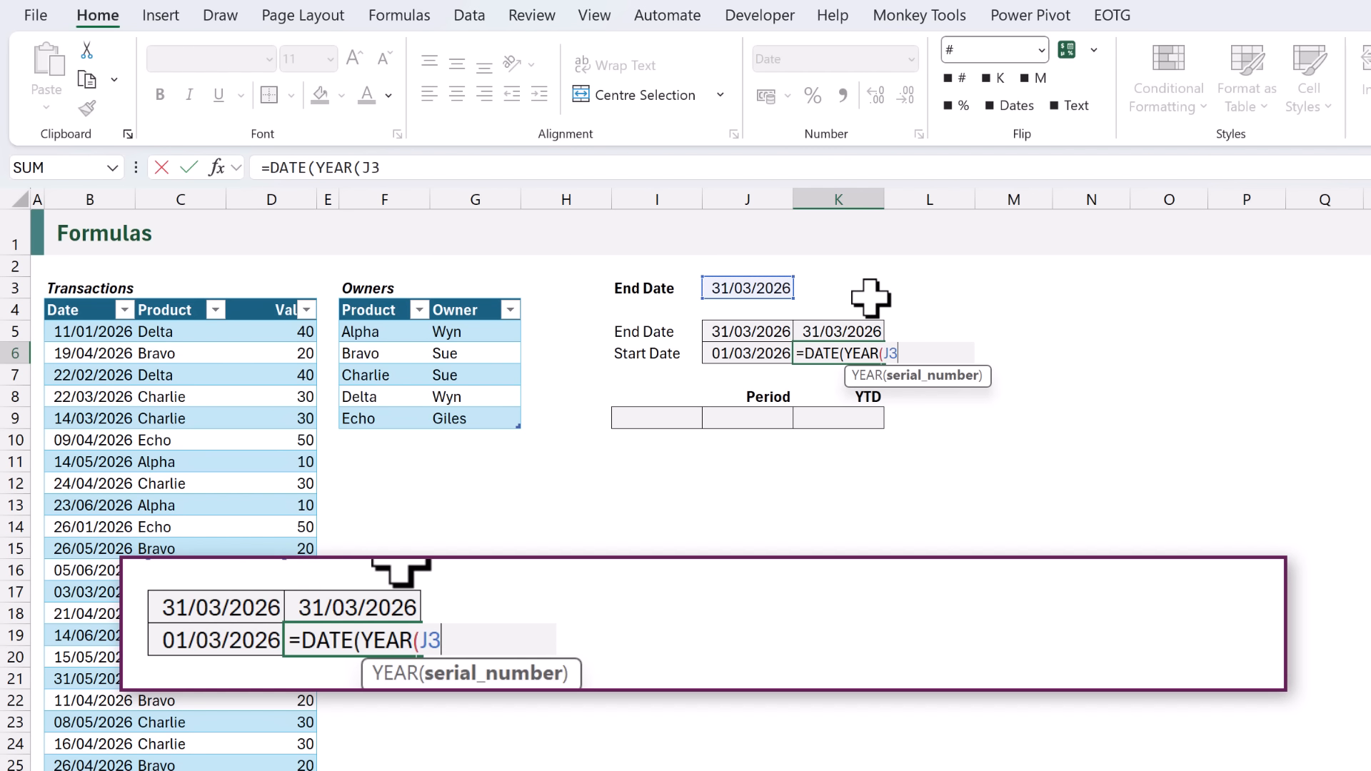
{"action": "type", "text": "),1,1)"}
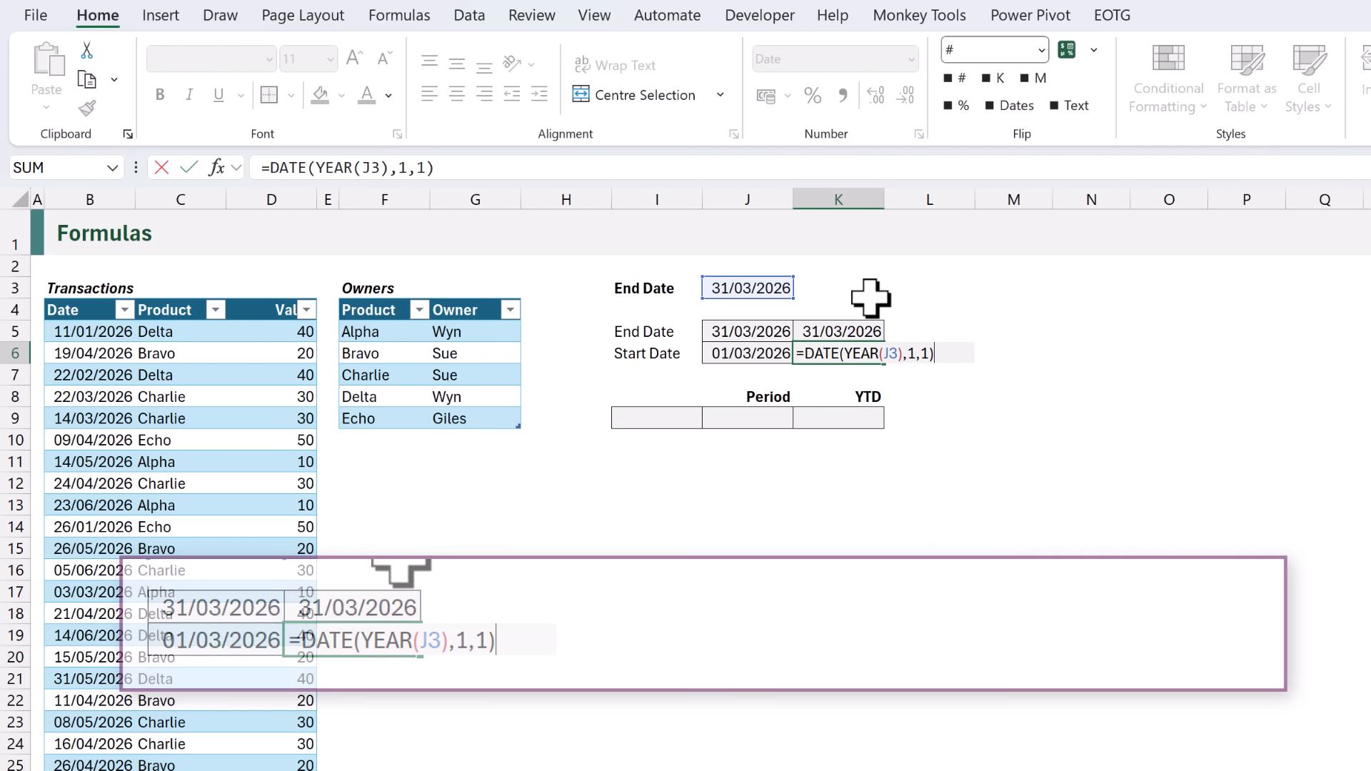
{"action": "key", "text": "ctrl+Return"}
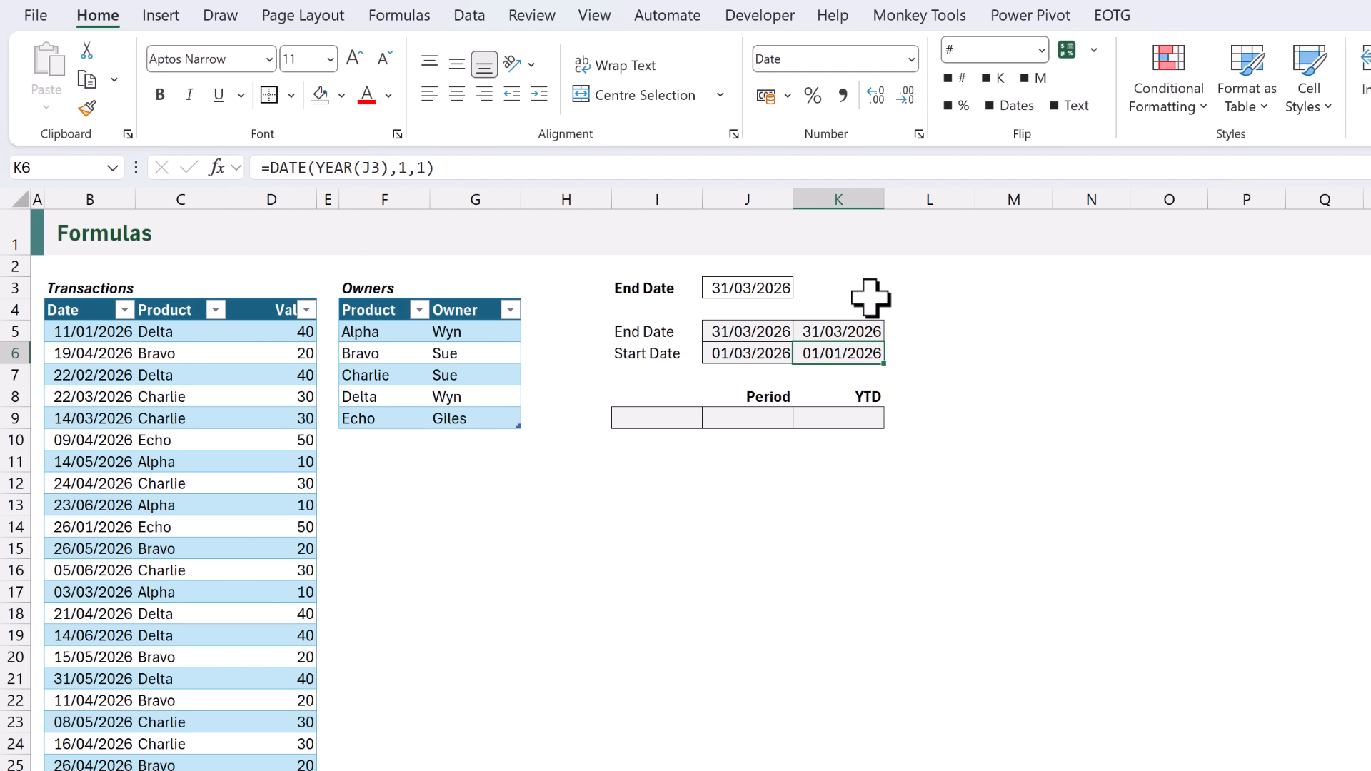
{"action": "left_click", "coordinate": [656, 418]}
Enter =SORT(UNIQUE(Owners[Owner])) in I9 to list Giles, Sue and Wyn.
{"action": "type", "text": "=SOR"}
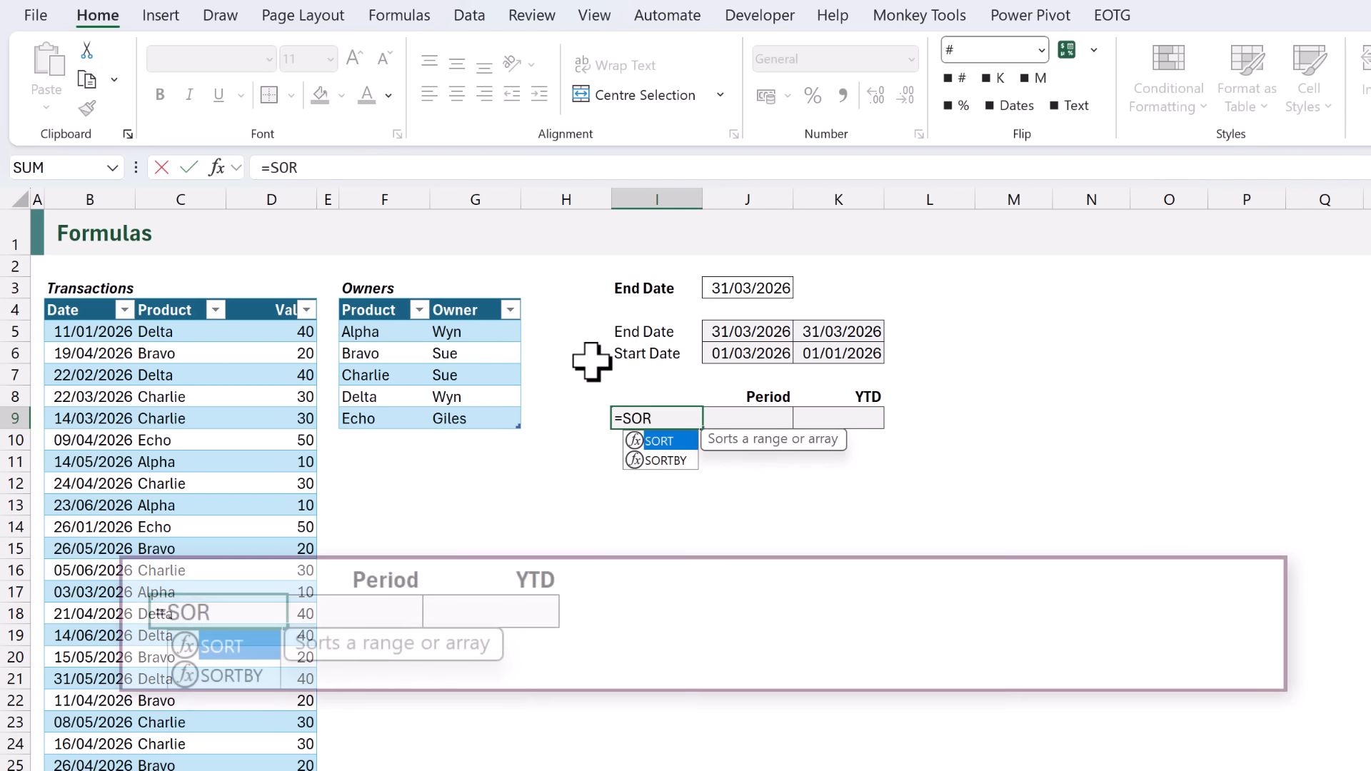
{"action": "type", "text": "T(UNIQUE("}
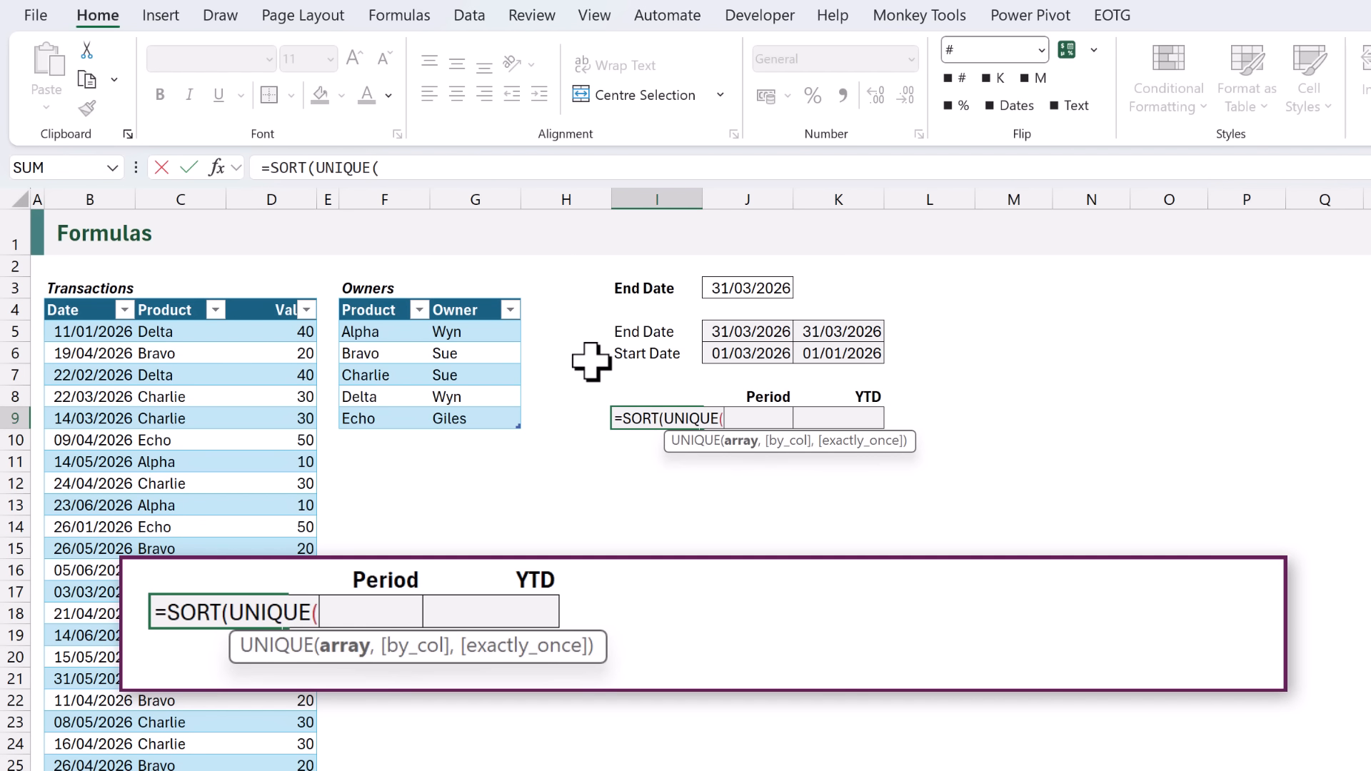
{"action": "left_click", "coordinate": [458, 298]}
{"action": "type", "text": "))"}
{"action": "key", "text": "ctrl+Return"}
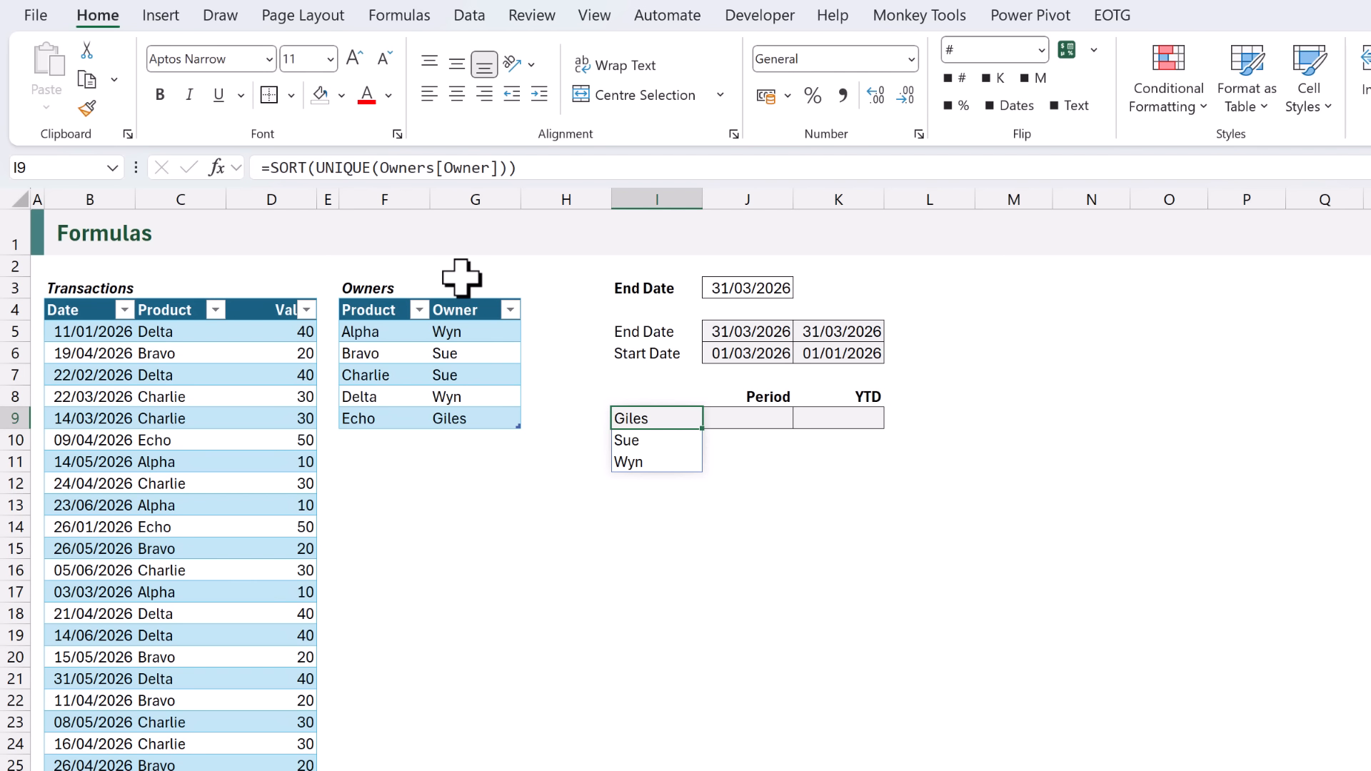
{"action": "key", "text": "Right"}
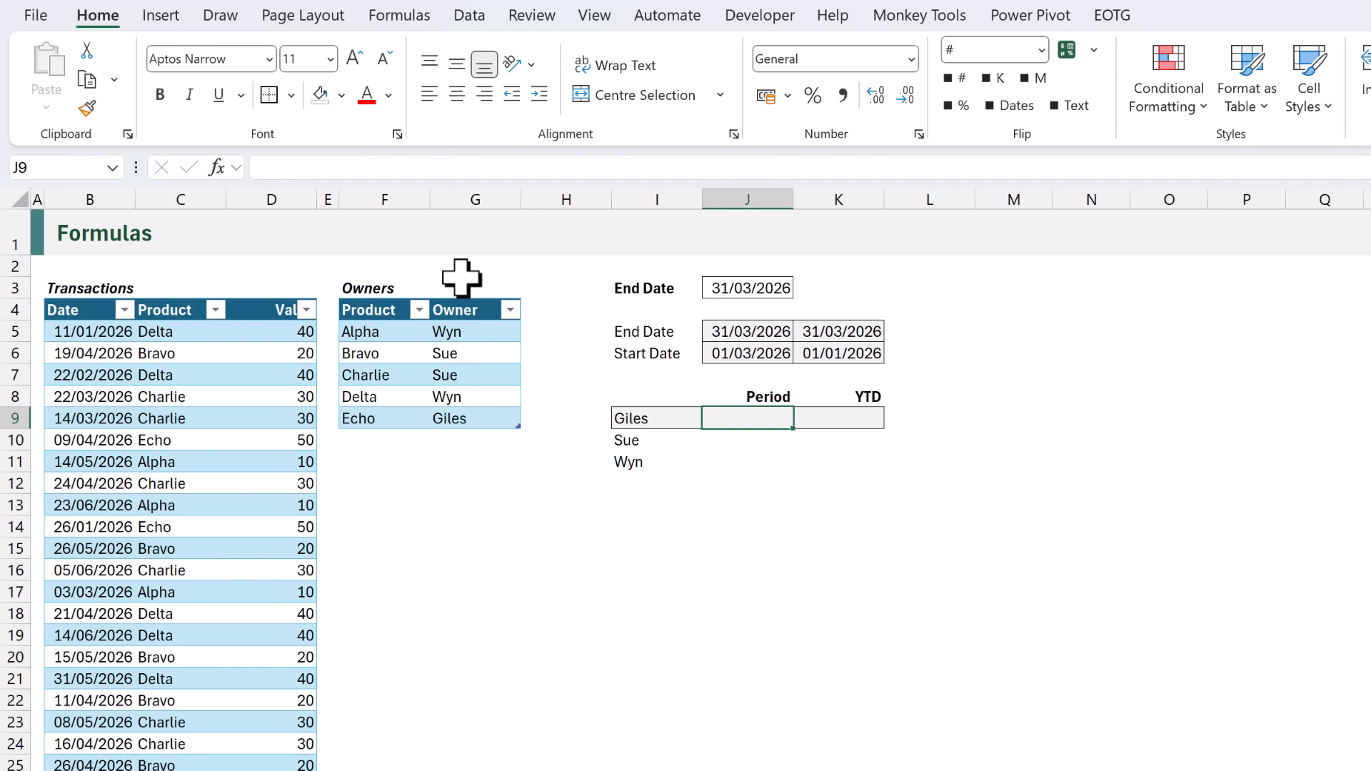
Enter =XLOOKUP(Transactions[Product],Owners[Product],Owners[Owner]) in J9 to find each transaction's owner.
{"action": "type", "text": "=XLOOKUP(Transactions[Product],Owners[Product],"}
{"action": "left_click", "coordinate": [464, 304]}
{"action": "type", "text": ")"}
{"action": "key", "text": "Return"}
Turn the J9 lookup into a bracketed test comparing each owner with I9.
{"action": "key", "text": "F2"}
{"action": "type", "text": "="}
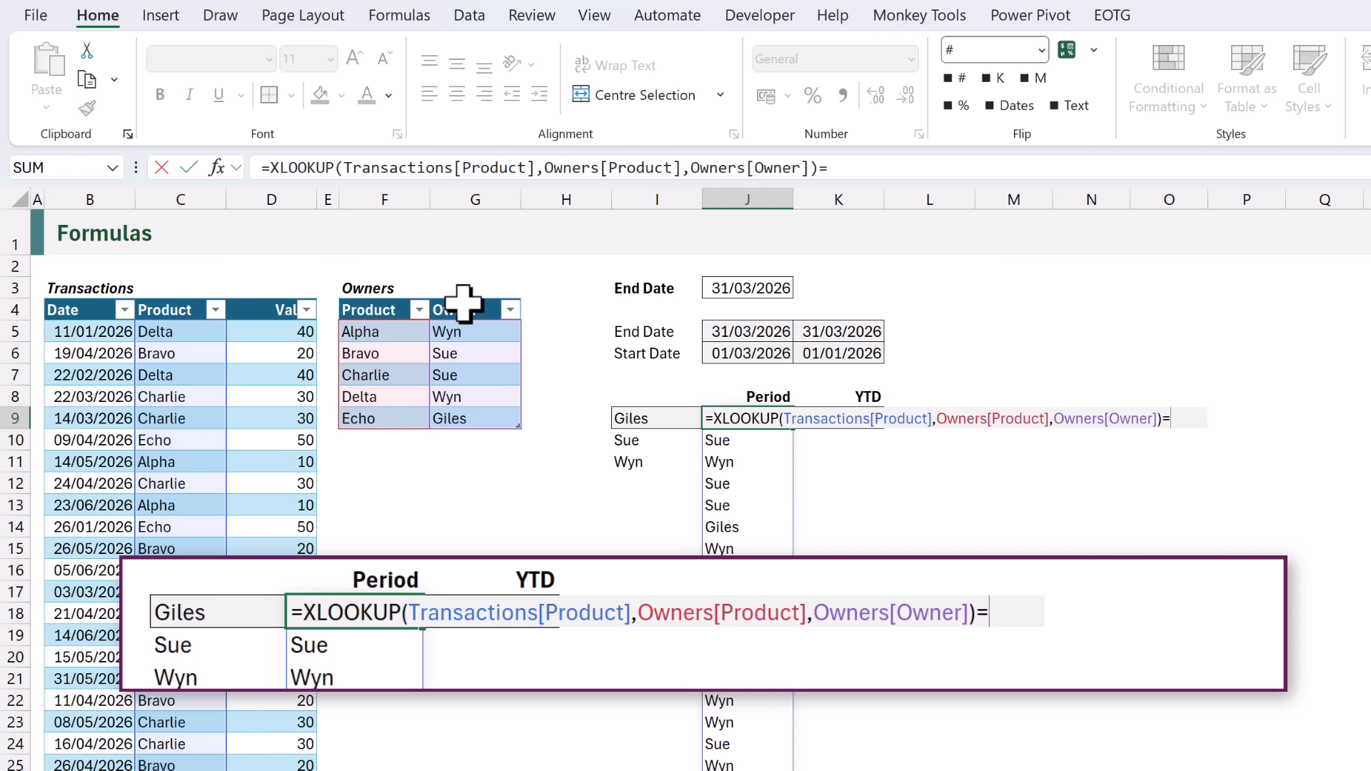
{"action": "left_click", "coordinate": [627, 420]}
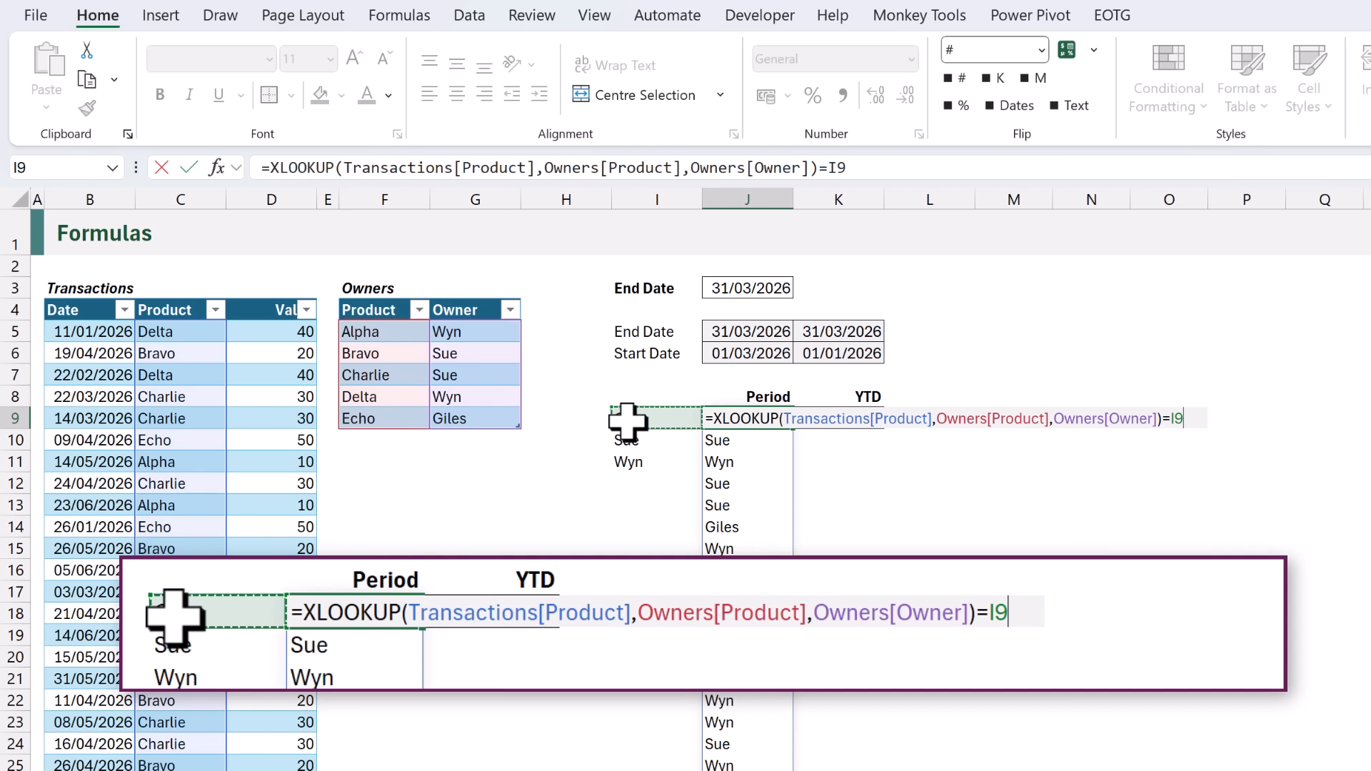
{"action": "left_click", "coordinate": [717, 420]}
{"action": "type", "text": "("}
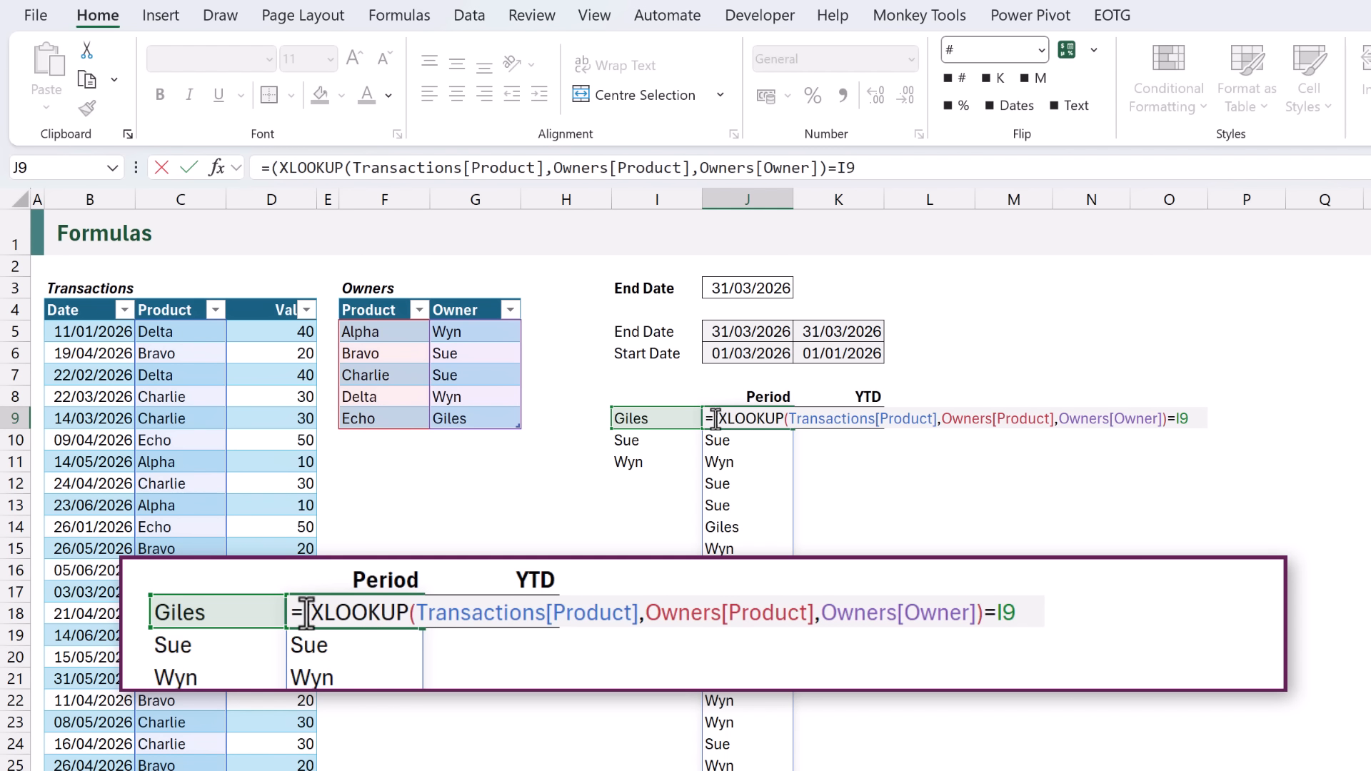
{"action": "left_click", "coordinate": [1197, 421]}
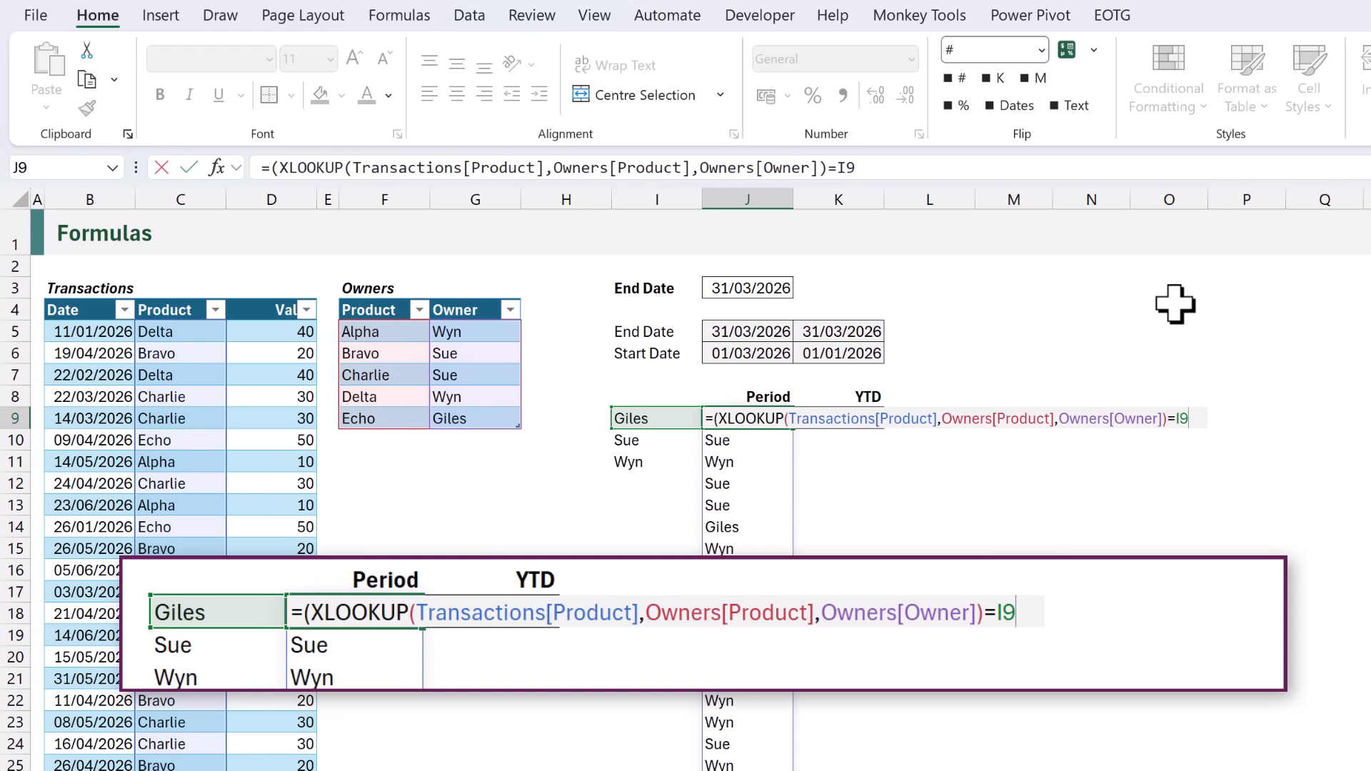
{"action": "type", "text": ")"}
Multiply the J9 owner test by dates between J6 and J5 and by Transactions[Value].
{"action": "type", "text": "*("}
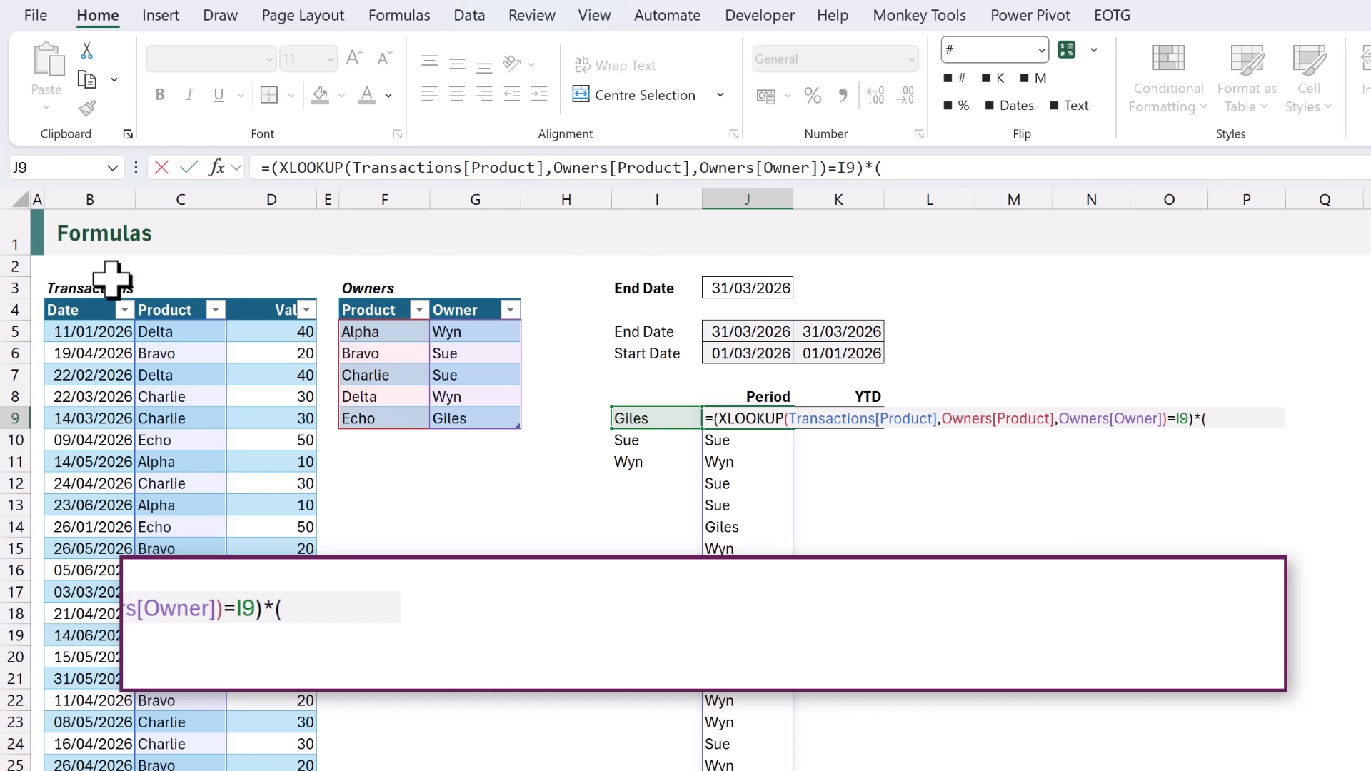
{"action": "left_click", "coordinate": [75, 304]}
{"action": "type", "text": "<="}
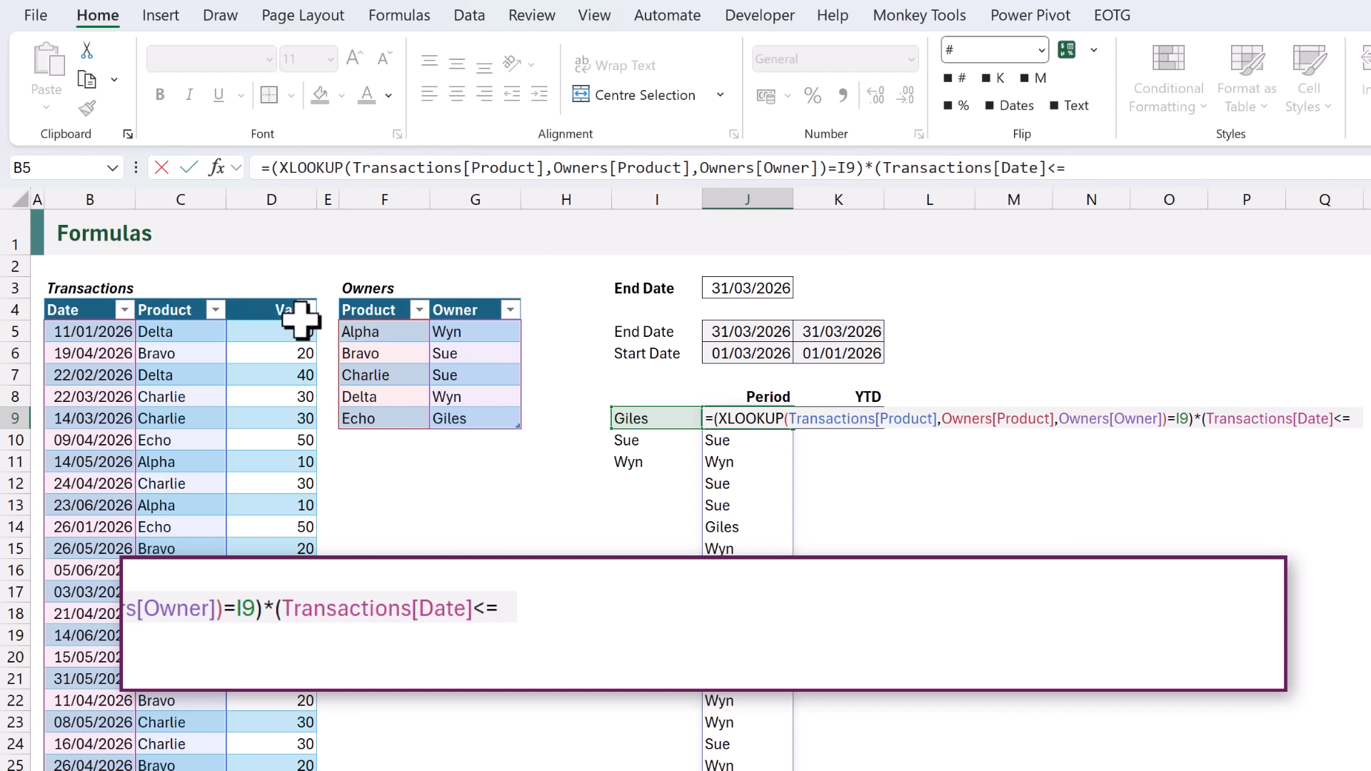
{"action": "left_click", "coordinate": [727, 327]}
{"action": "type", "text": ")"}
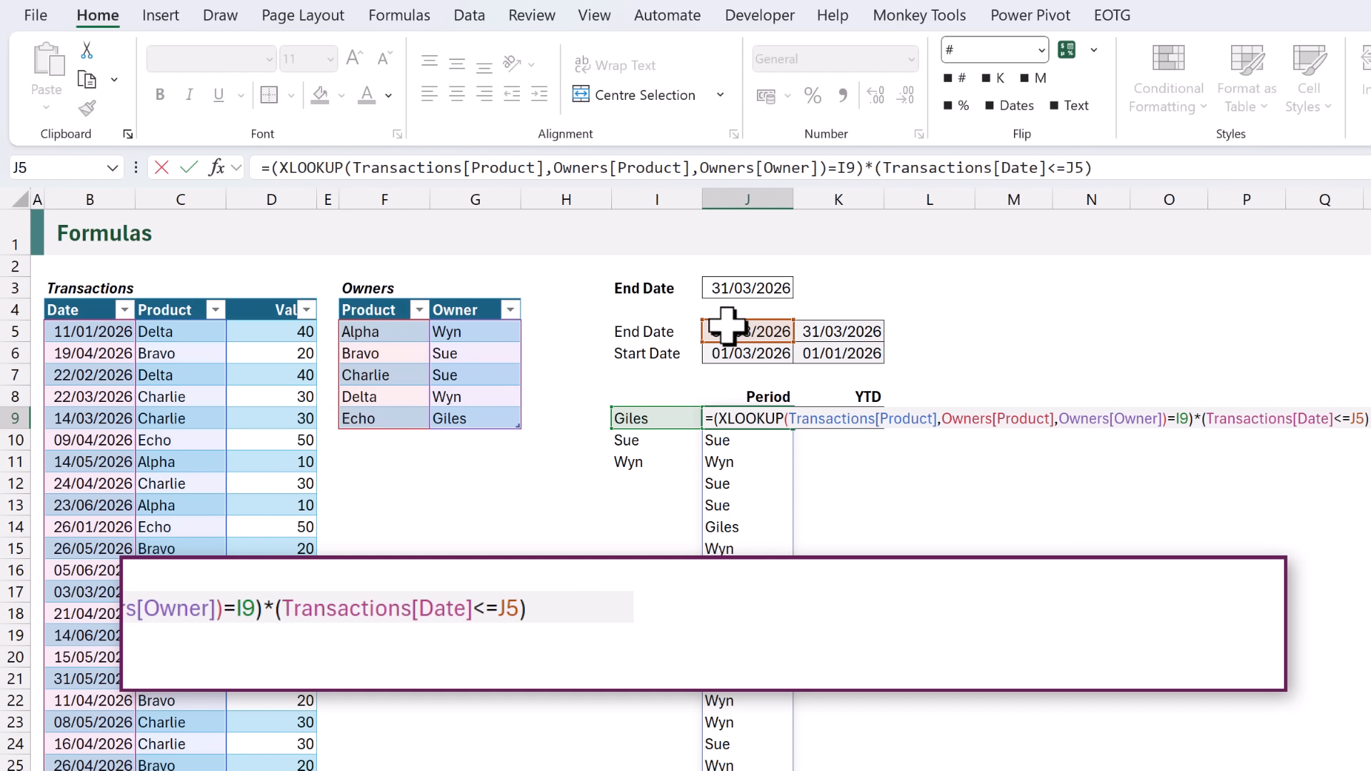
{"action": "type", "text": "*("}
{"action": "left_click", "coordinate": [95, 303]}
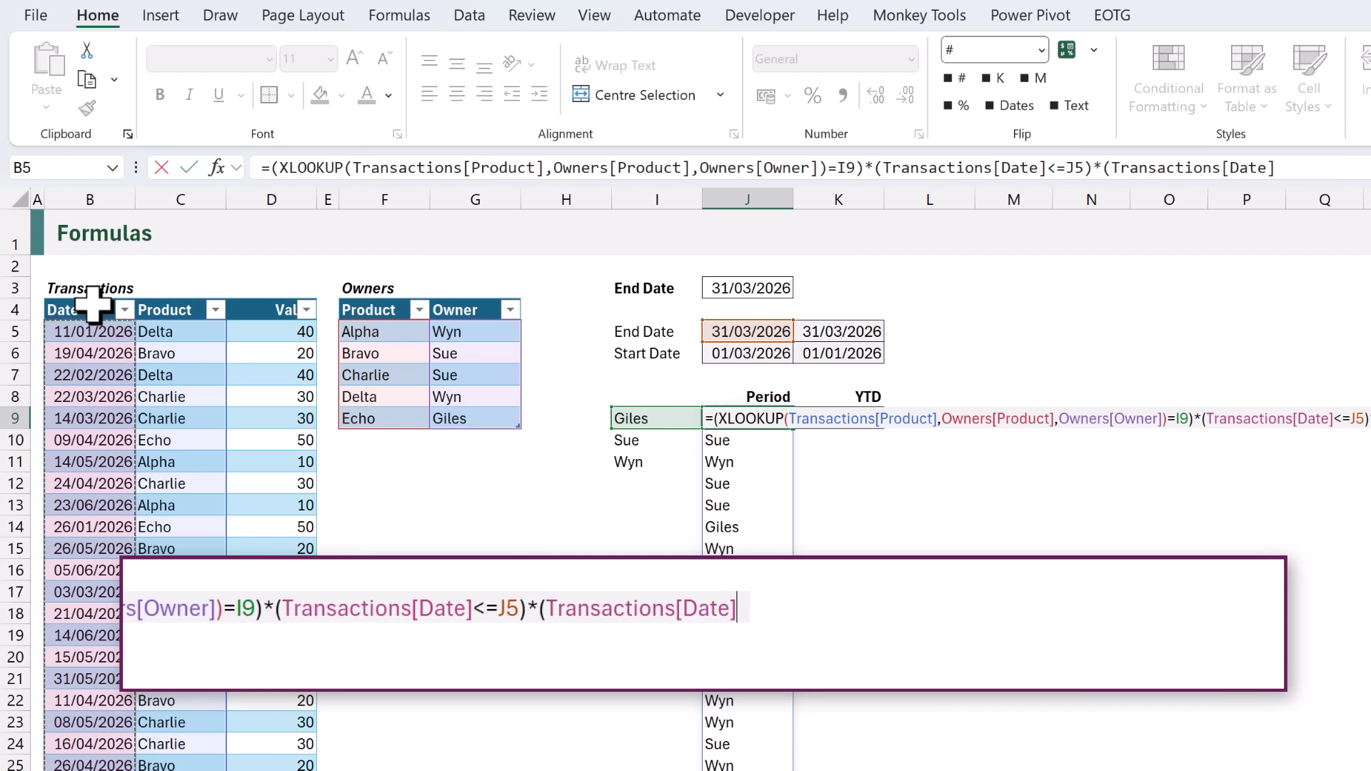
{"action": "type", "text": ">="}
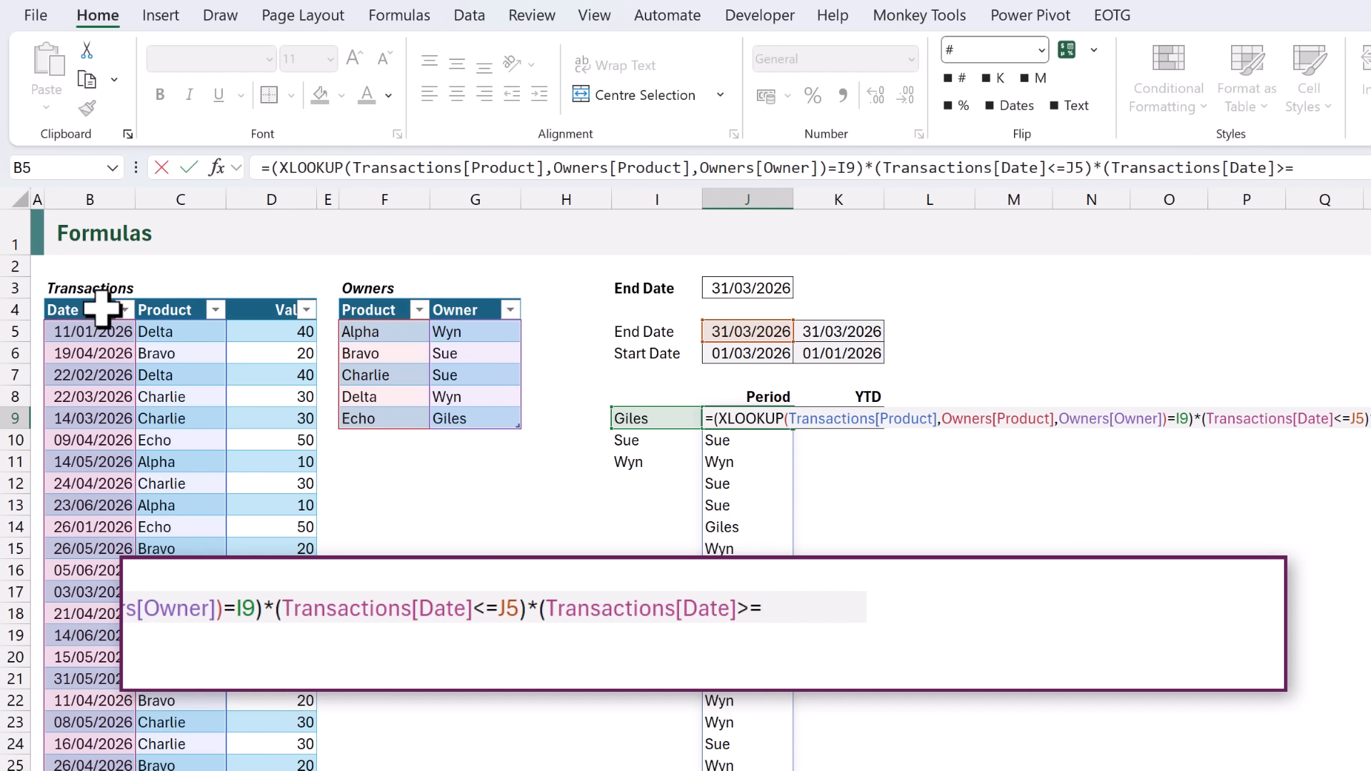
{"action": "left_click", "coordinate": [725, 354]}
{"action": "type", "text": ")*"}
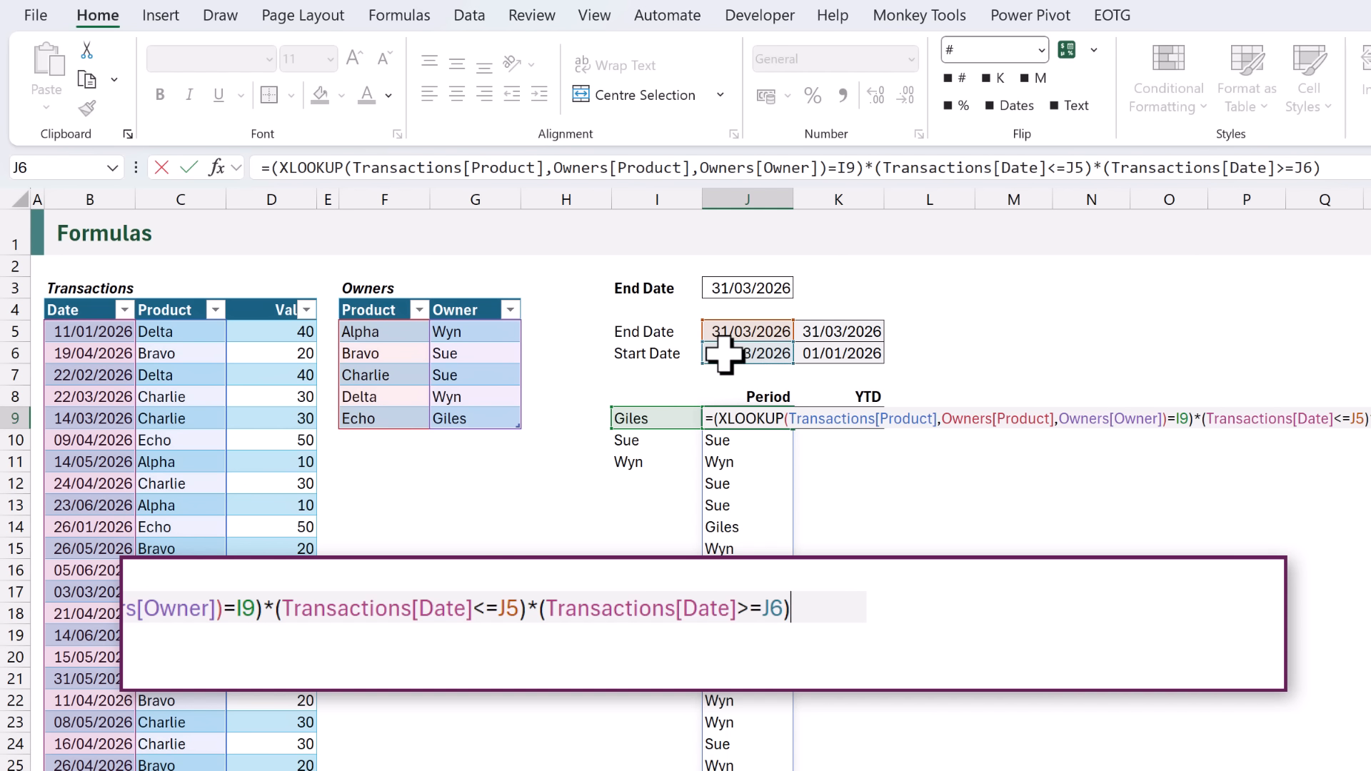
{"action": "left_click", "coordinate": [259, 300]}
{"action": "key", "text": "ctrl+Return"}
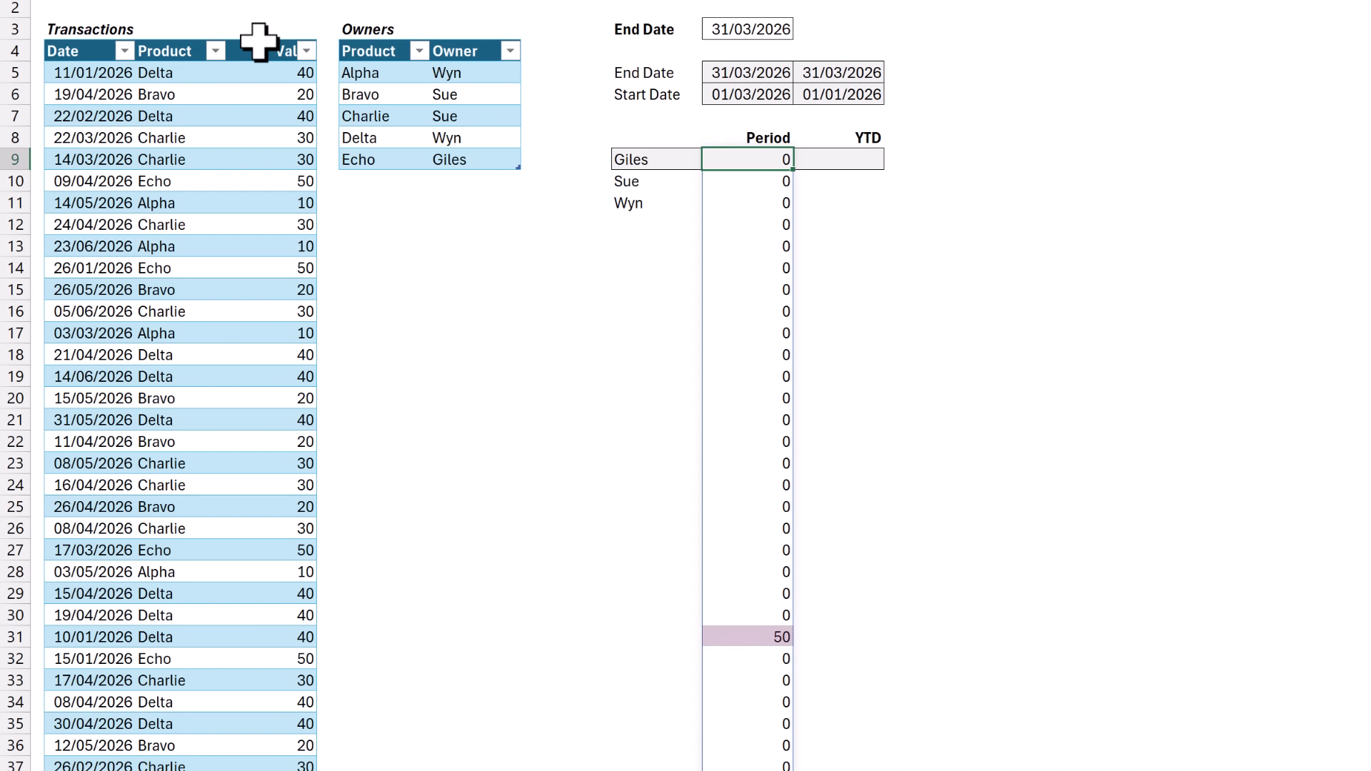
{"action": "scroll", "coordinate": [261, 40], "scroll_direction": "down", "scroll_amount": 12}
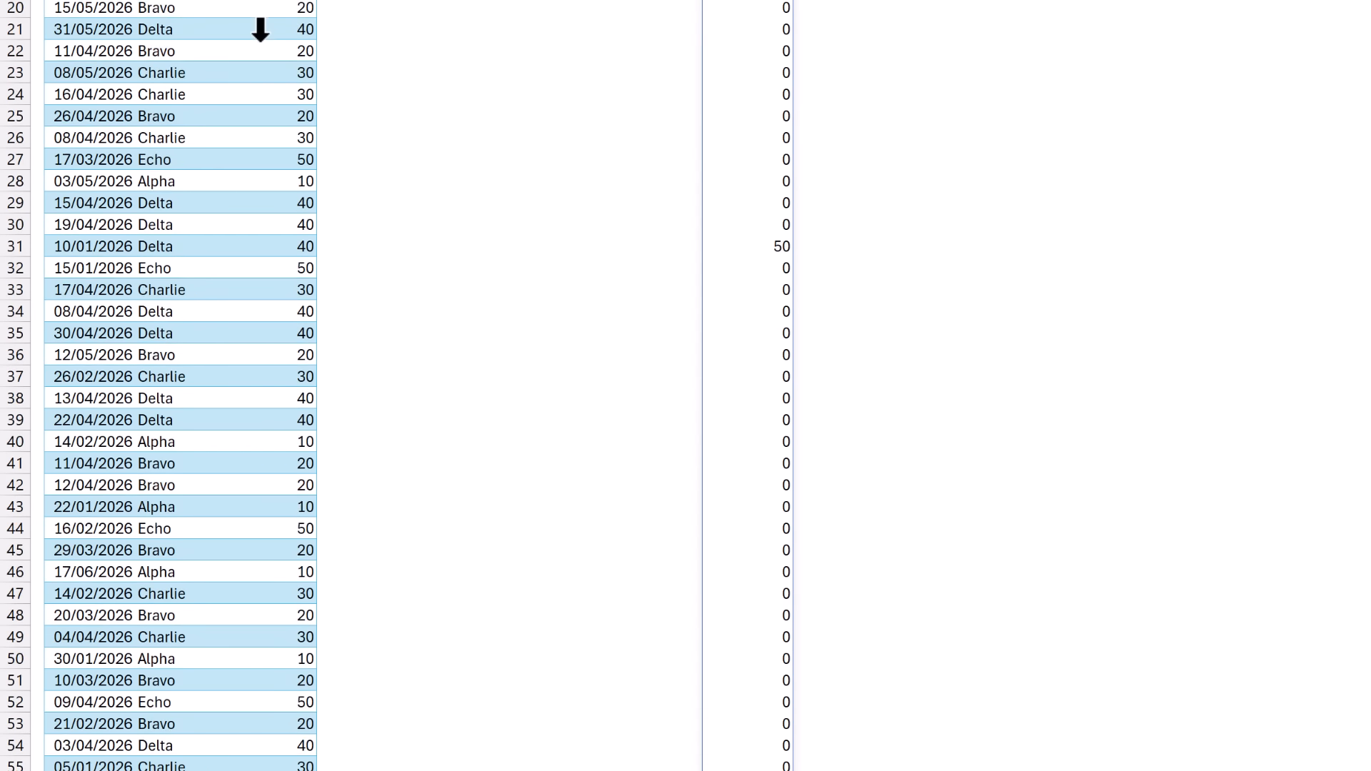
{"action": "scroll", "coordinate": [261, 28], "scroll_direction": "down", "scroll_amount": 20}
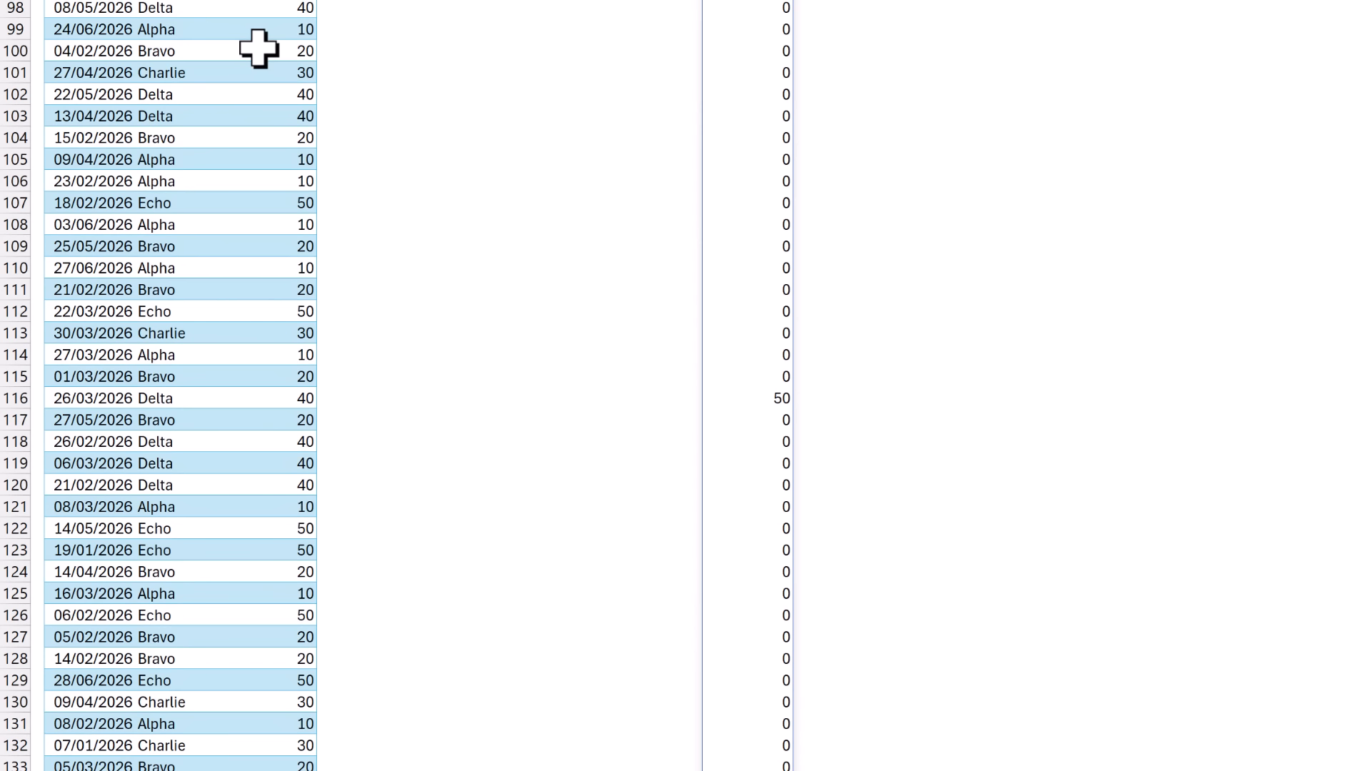
{"action": "scroll", "coordinate": [257, 50], "scroll_direction": "down", "scroll_amount": 7}
{"action": "scroll", "coordinate": [257, 52], "scroll_direction": "up", "scroll_amount": 20}
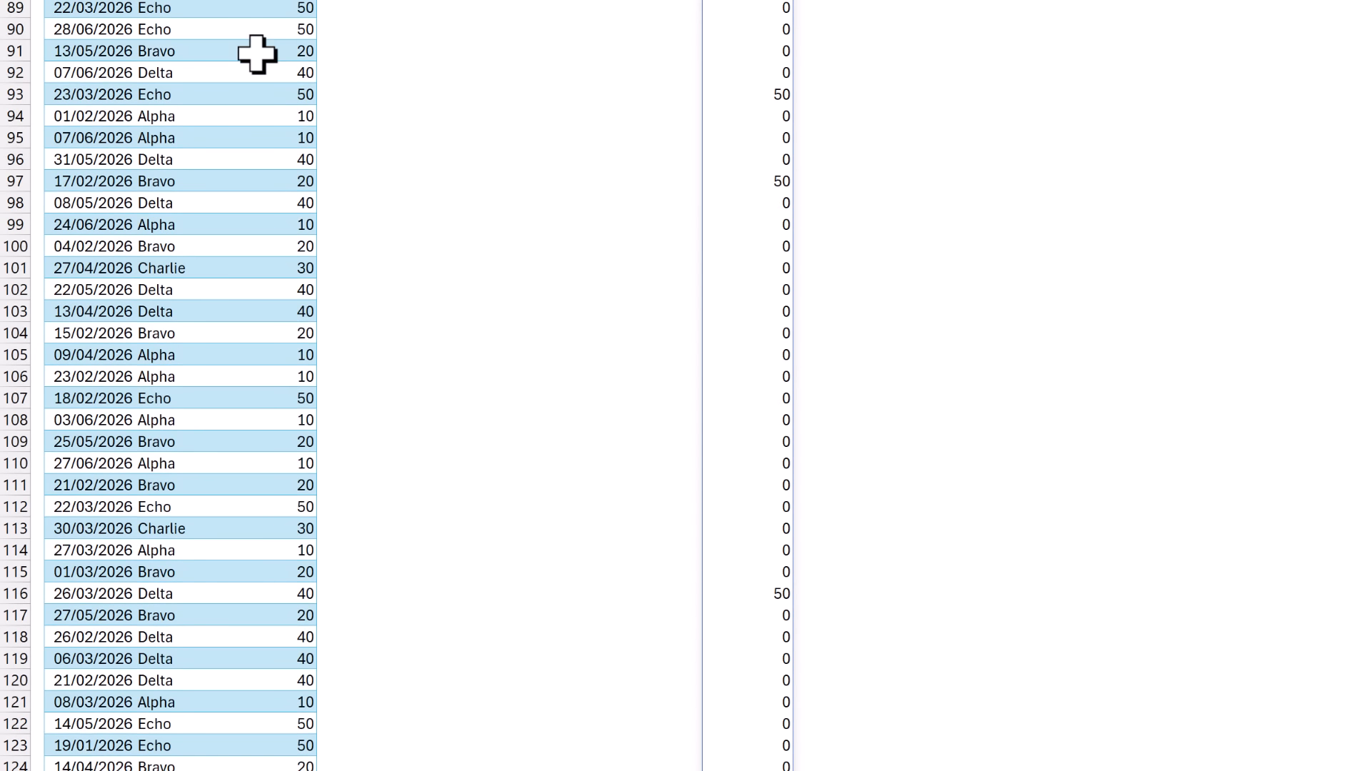
{"action": "scroll", "coordinate": [257, 53], "scroll_direction": "up", "scroll_amount": 16}
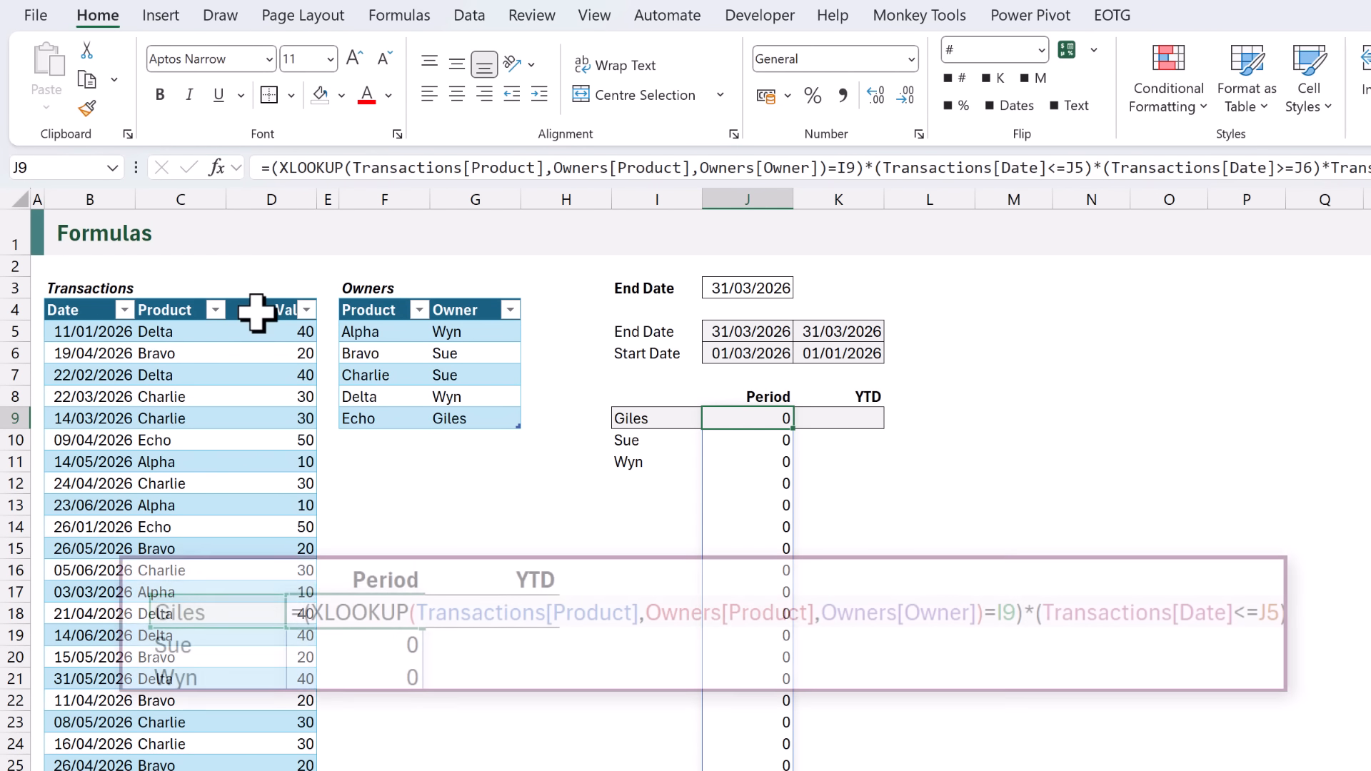
Wrap the J9 formula in SUM so it returns one Period total of 1600.
{"action": "key", "text": "F2"}
{"action": "left_click", "coordinate": [718, 418]}
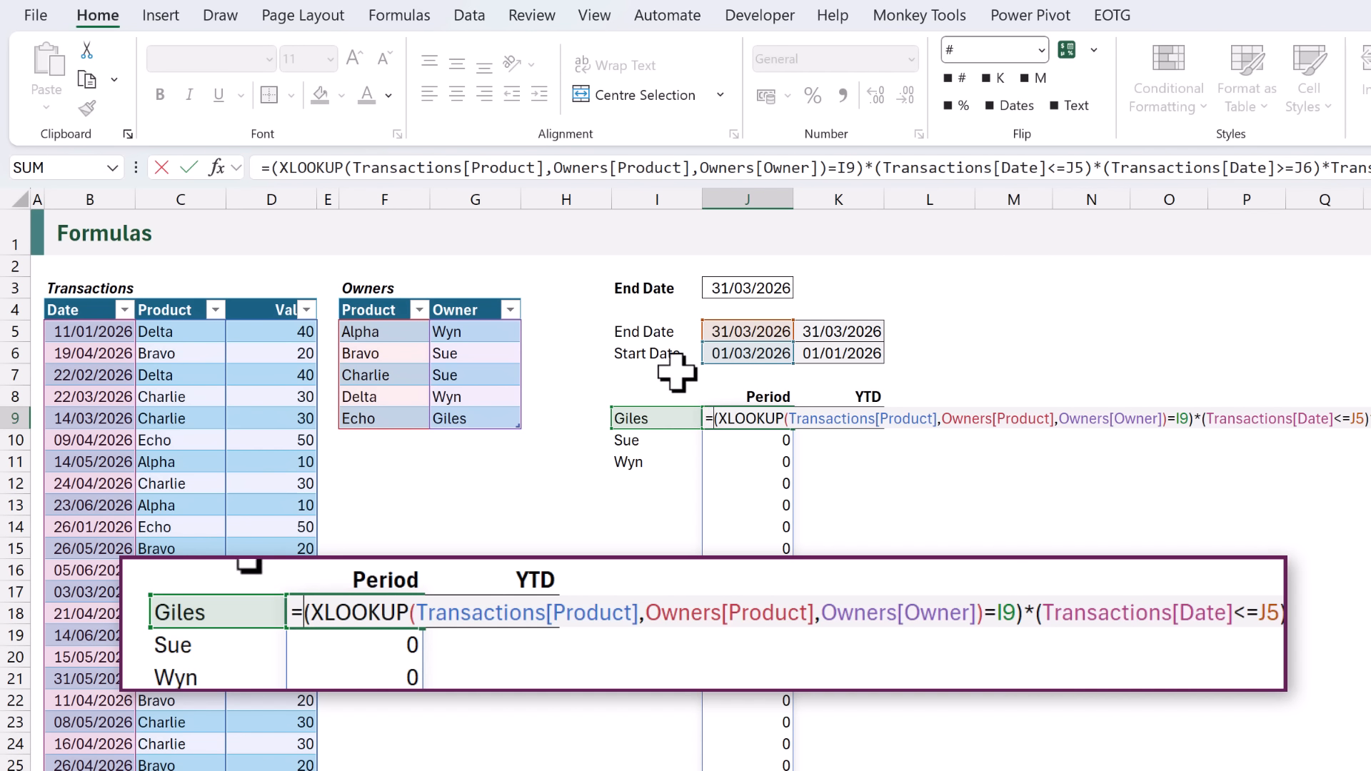
{"action": "type", "text": "SUM("}
{"action": "key", "text": "End"}
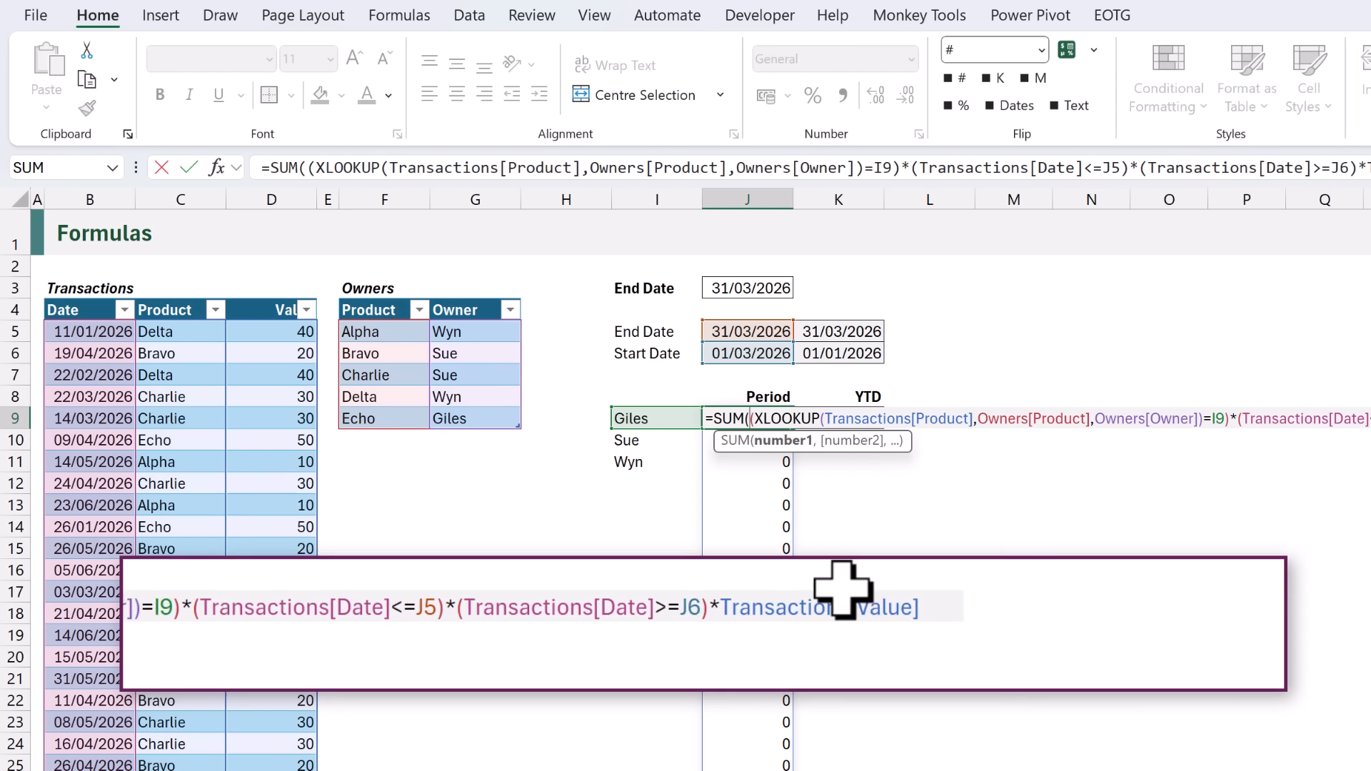
{"action": "type", "text": ")"}
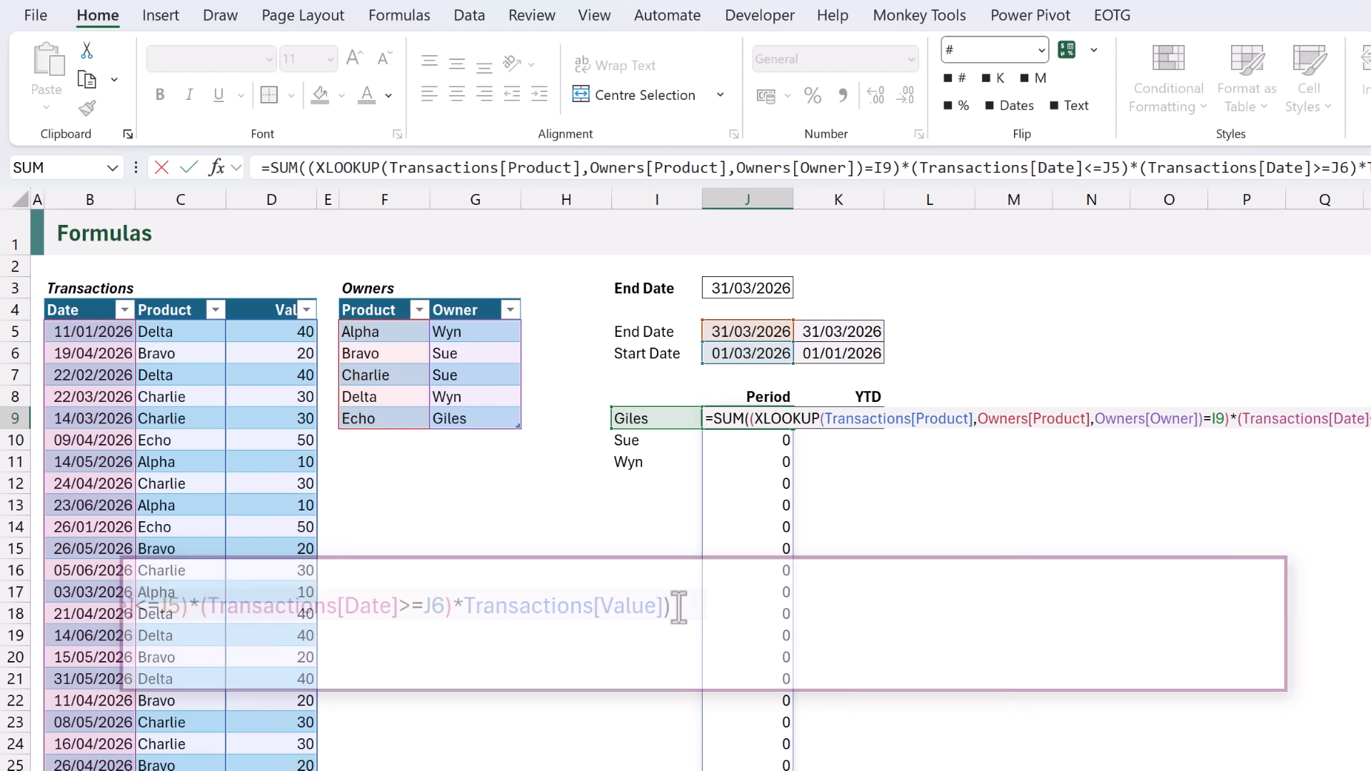
{"action": "key", "text": "ctrl+Return"}
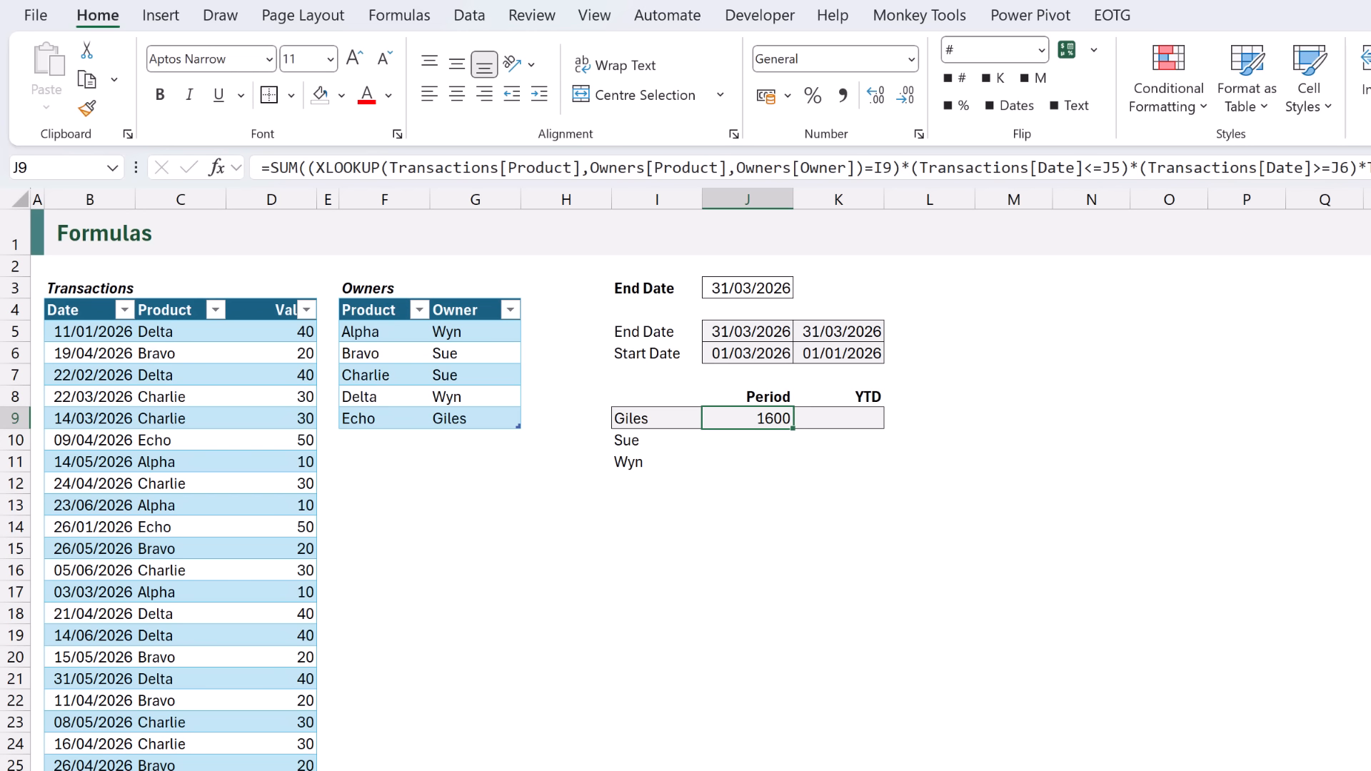
Prefix the J9 SUM with BYROW($I9#,LAMBDA( to iterate over the owner list.
{"action": "double_click", "coordinate": [728, 419]}
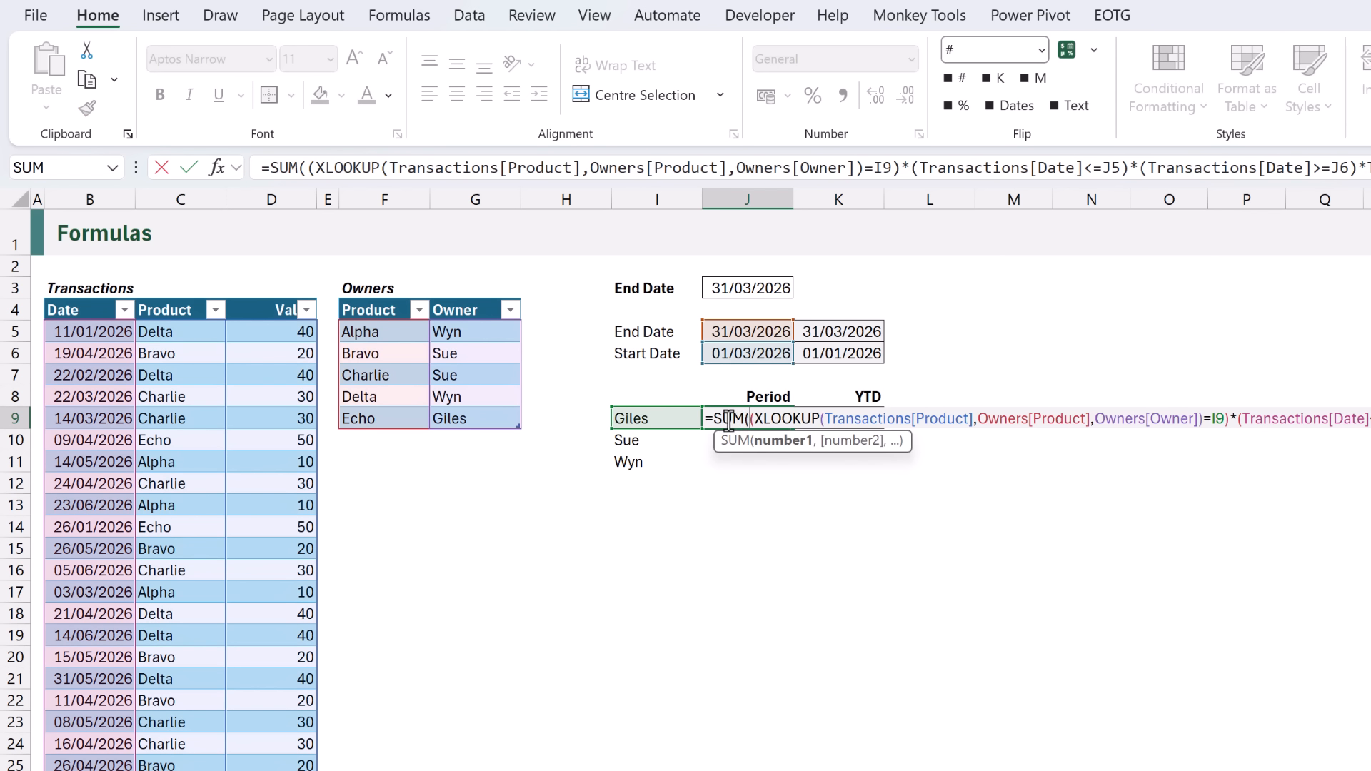
{"action": "left_click", "coordinate": [712, 419]}
{"action": "type", "text": "BYRO"}
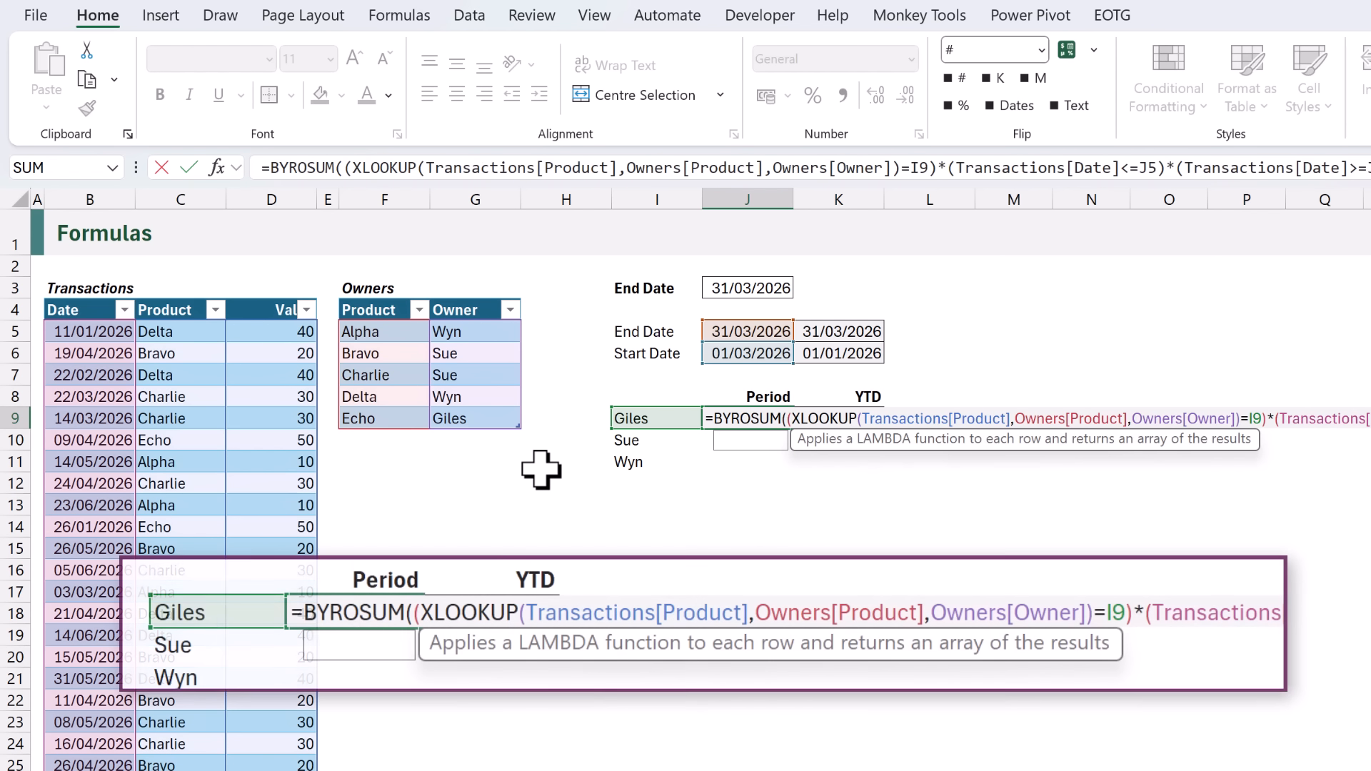
{"action": "type", "text": "W("}
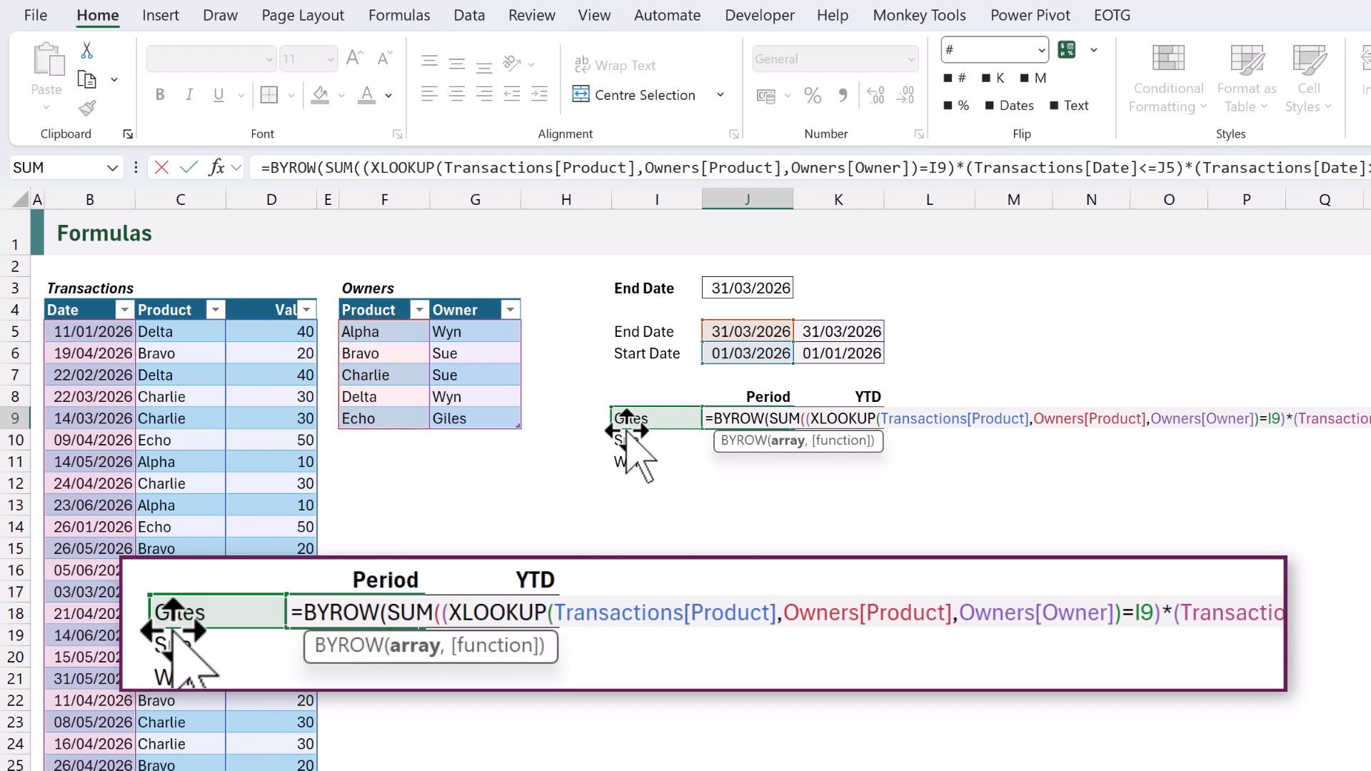
{"action": "left_click", "coordinate": [628, 420]}
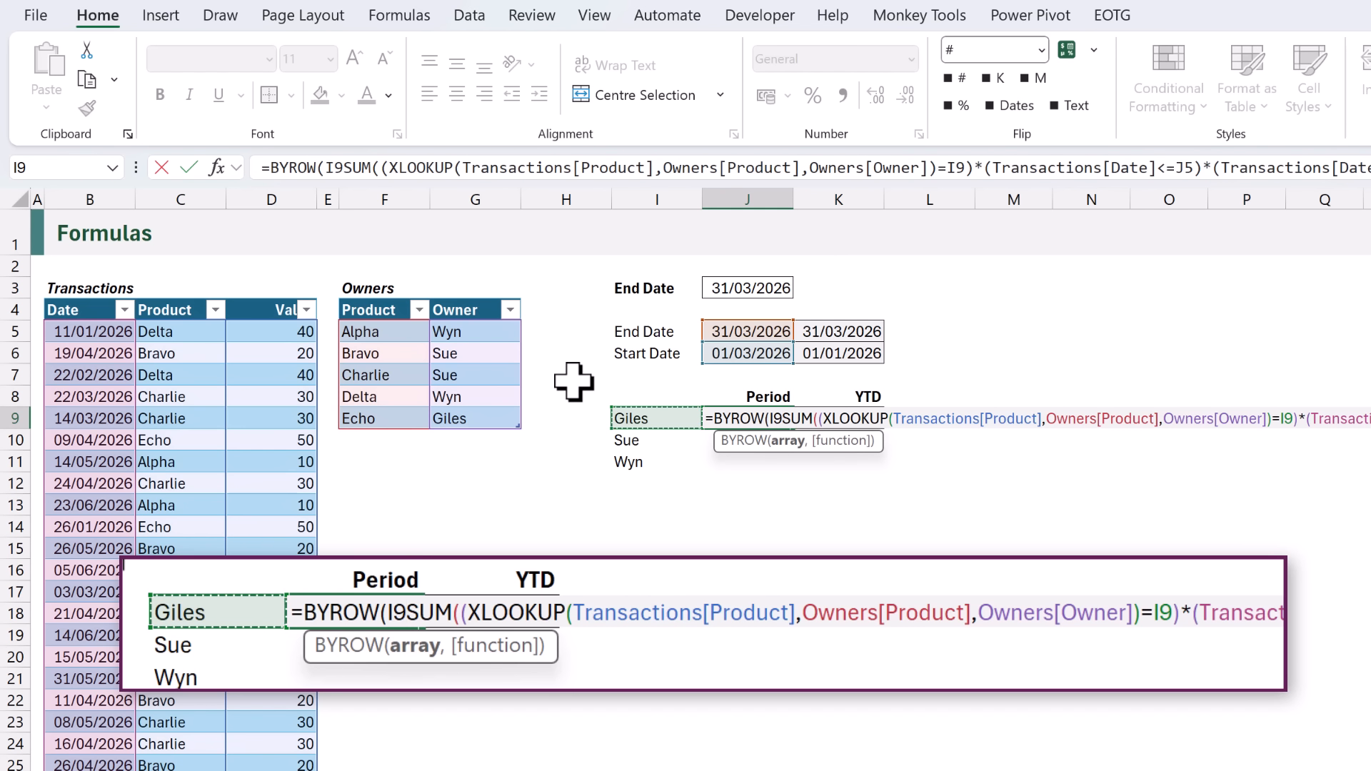
{"action": "key", "text": "F4"}
{"action": "key", "text": "F4"}
{"action": "key", "text": "F4"}
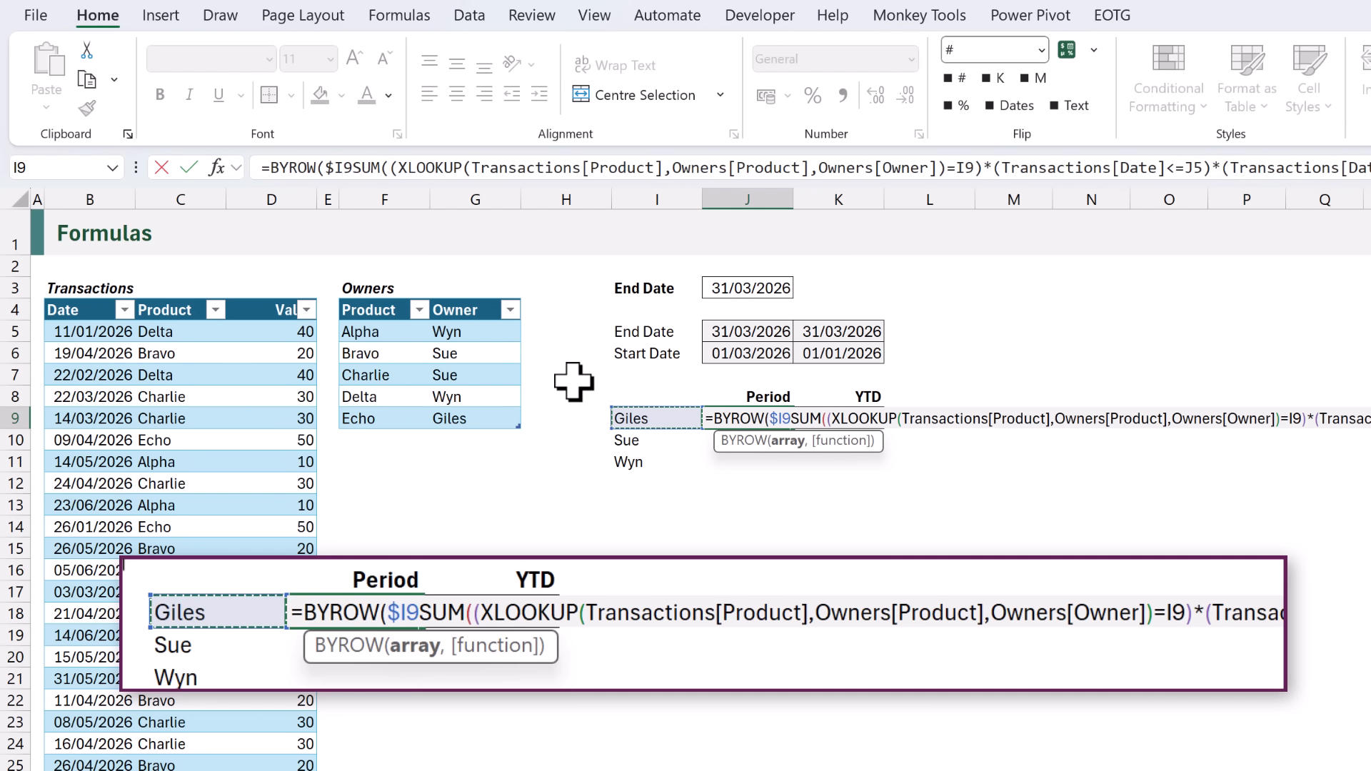
{"action": "type", "text": "#"}
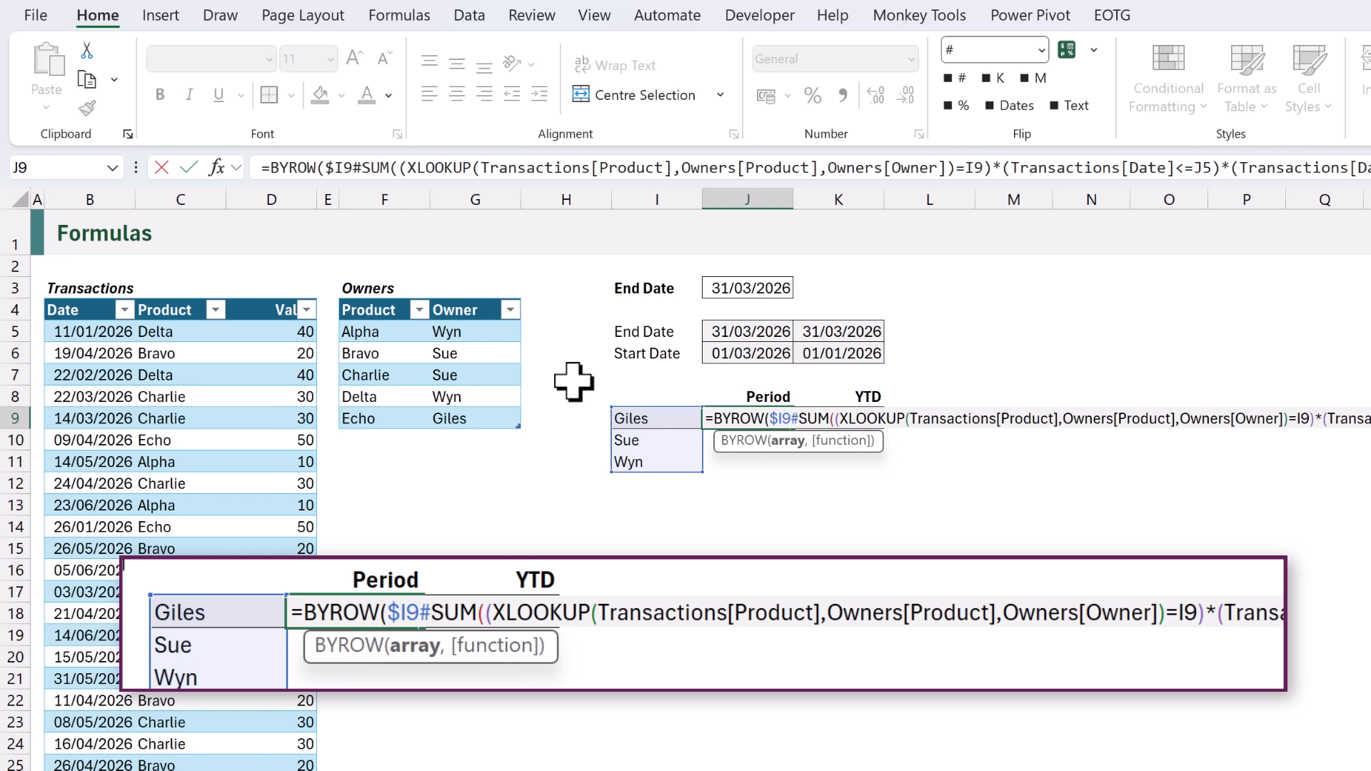
{"action": "type", "text": ",LAMB"}
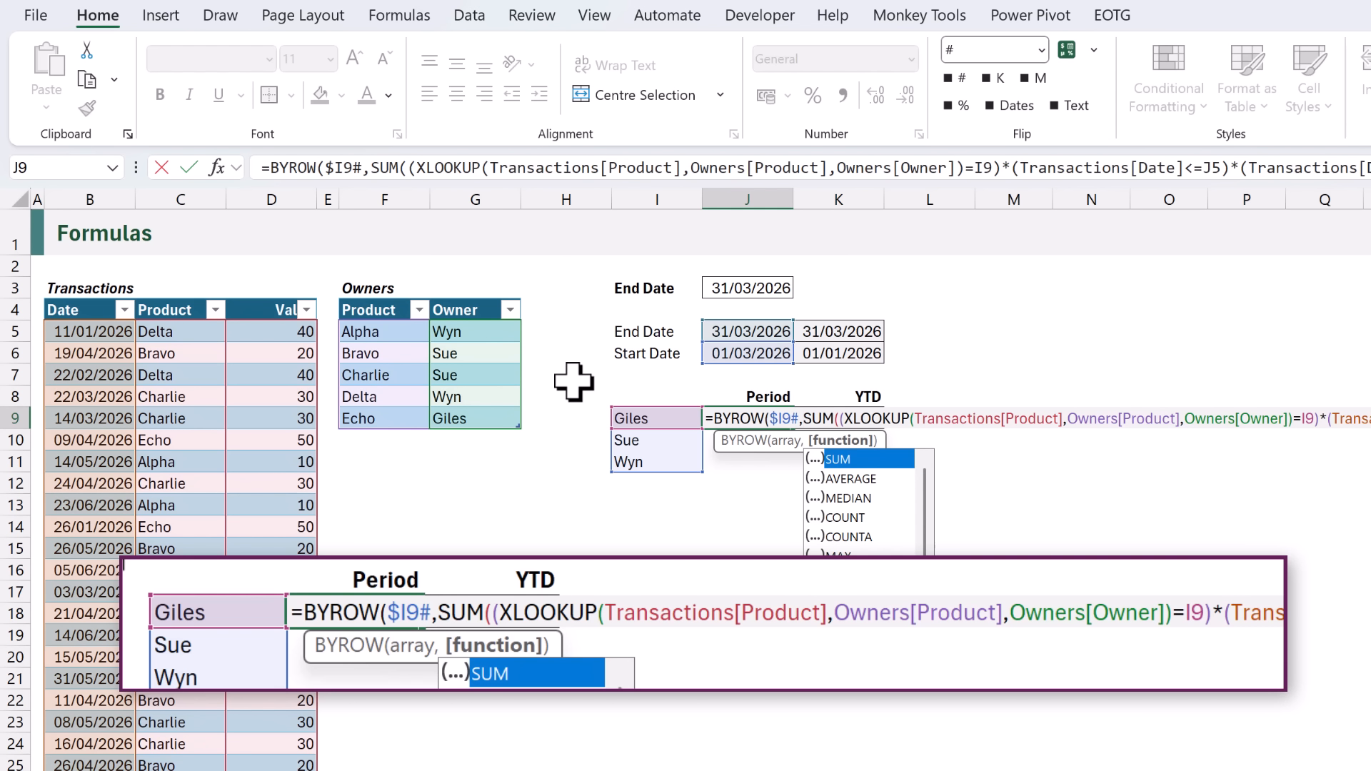
{"action": "key", "text": "Tab"}
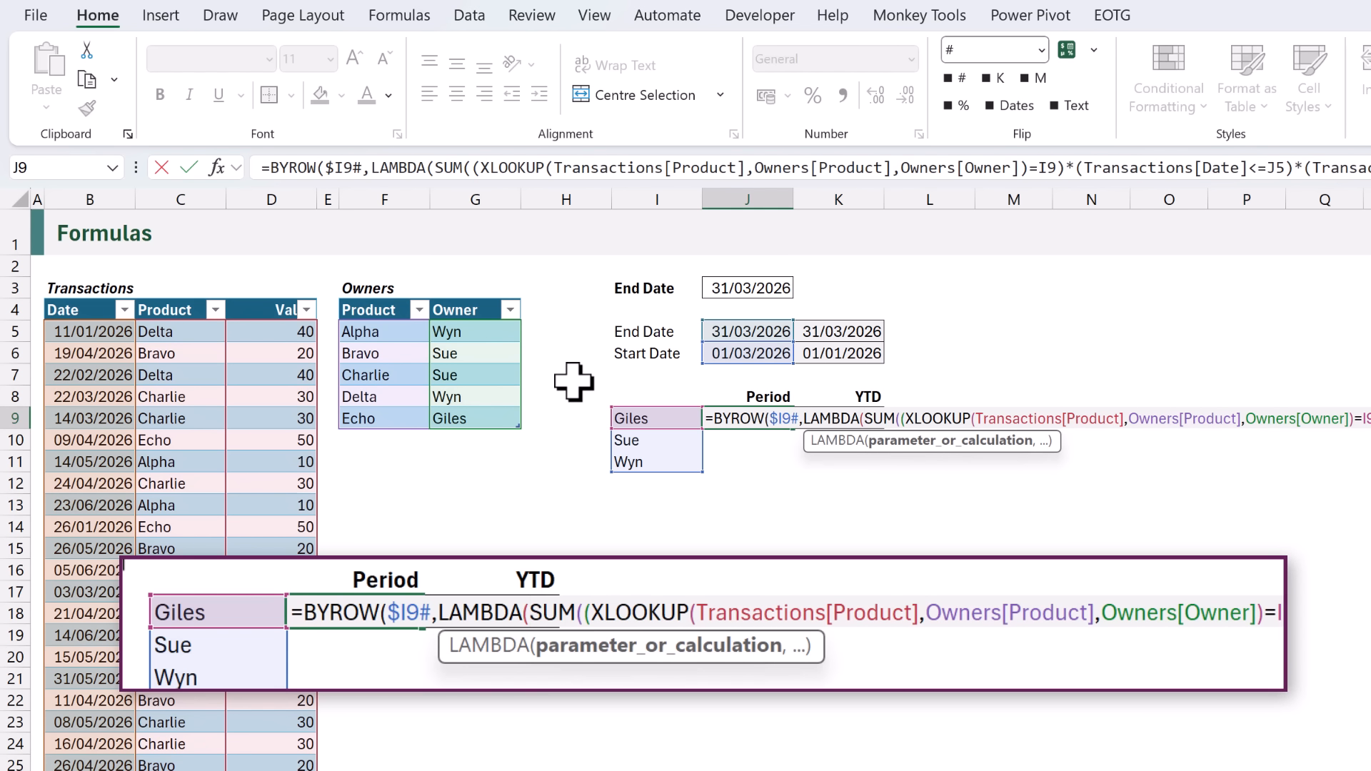
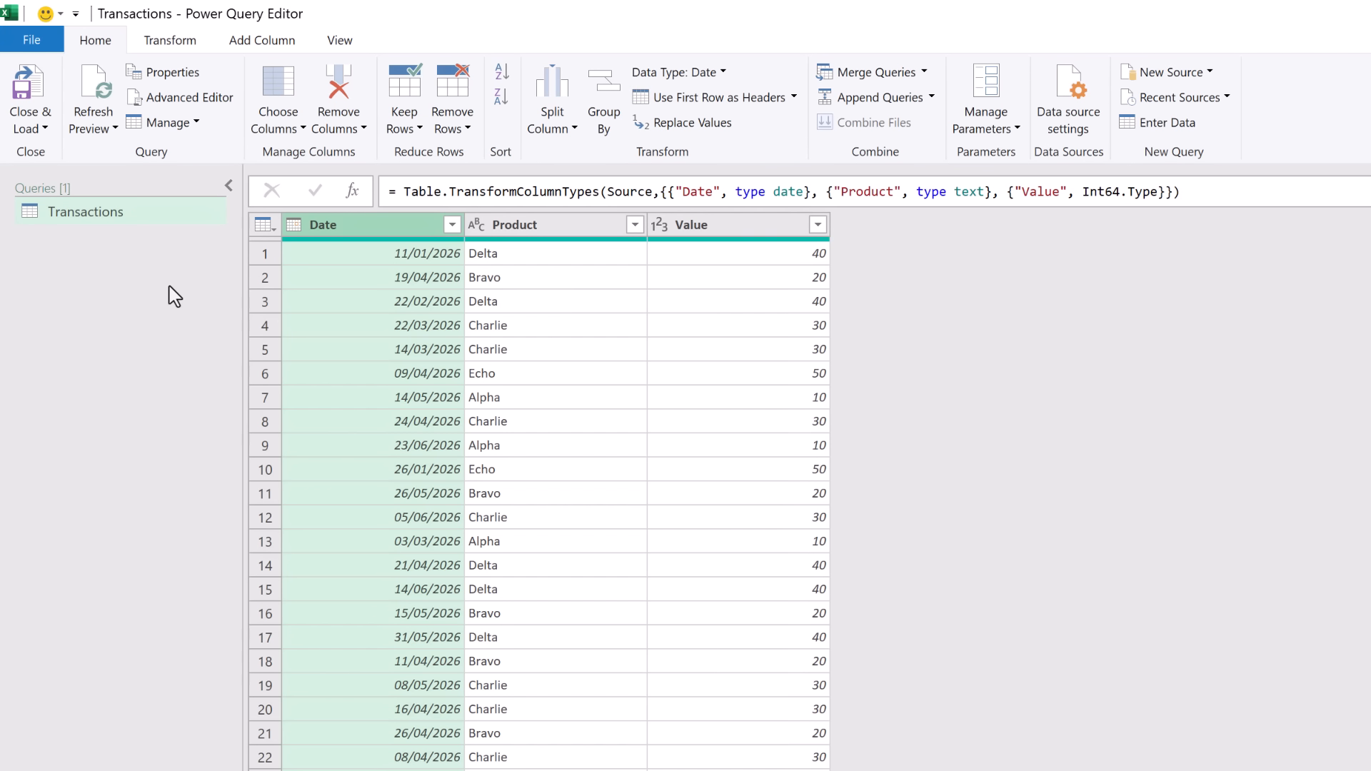
Duplicate the Transactions query and name the copy Owners.
{"action": "right_click", "coordinate": [113, 217]}
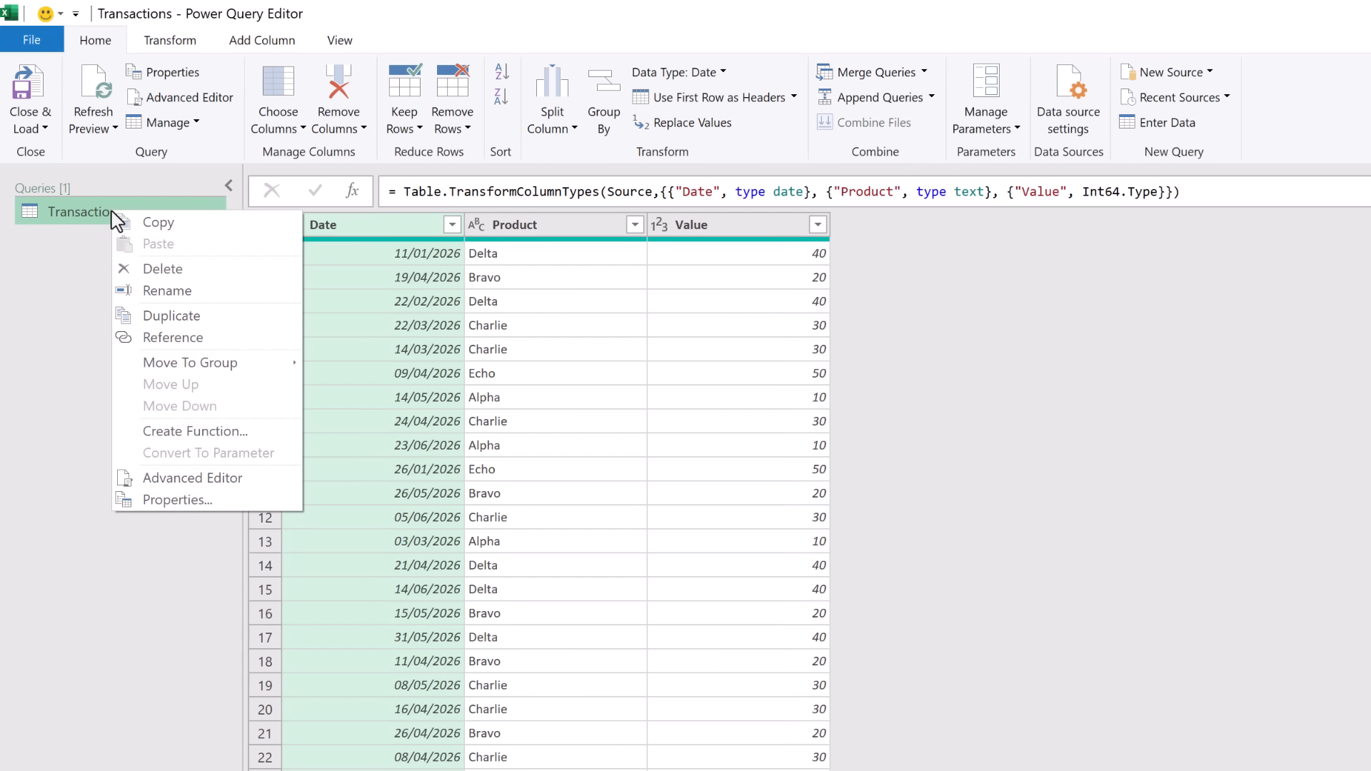
{"action": "left_click", "coordinate": [158, 315]}
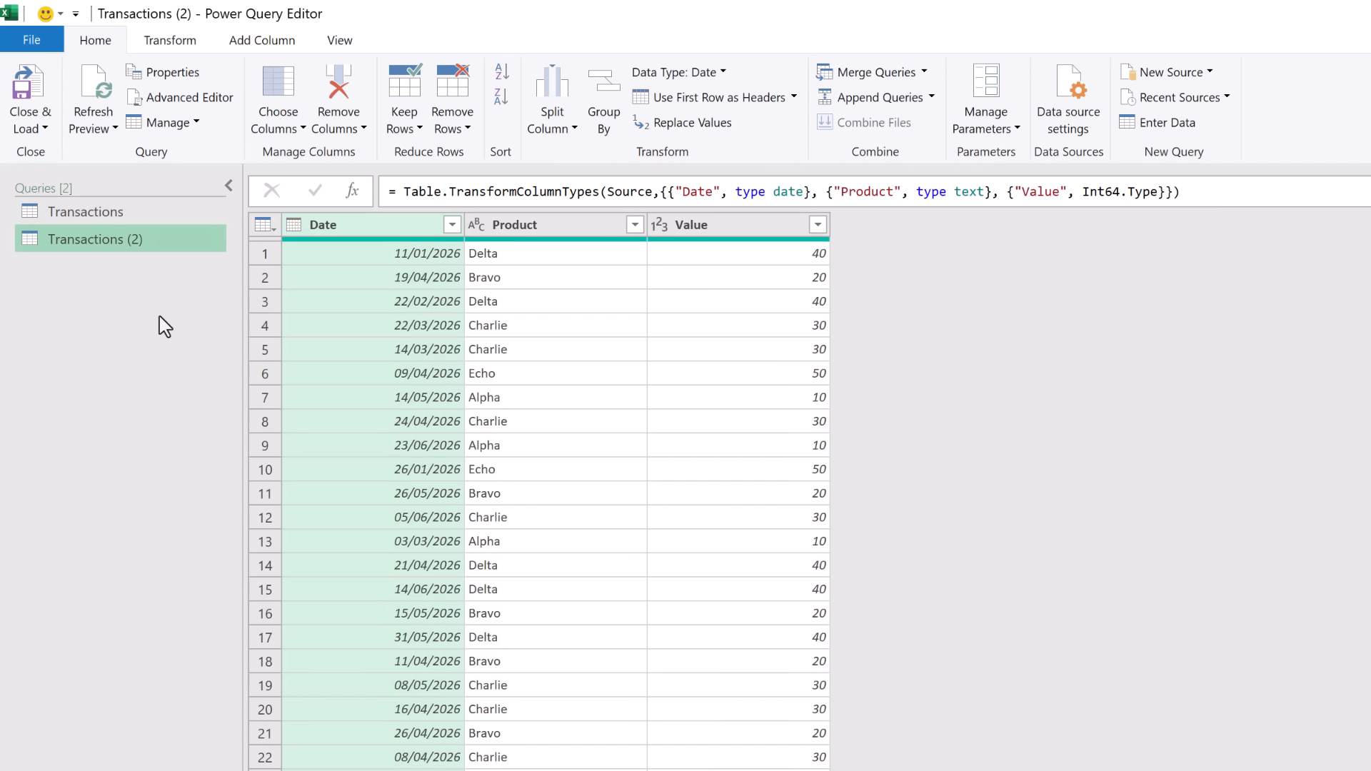
{"action": "double_click", "coordinate": [147, 244]}
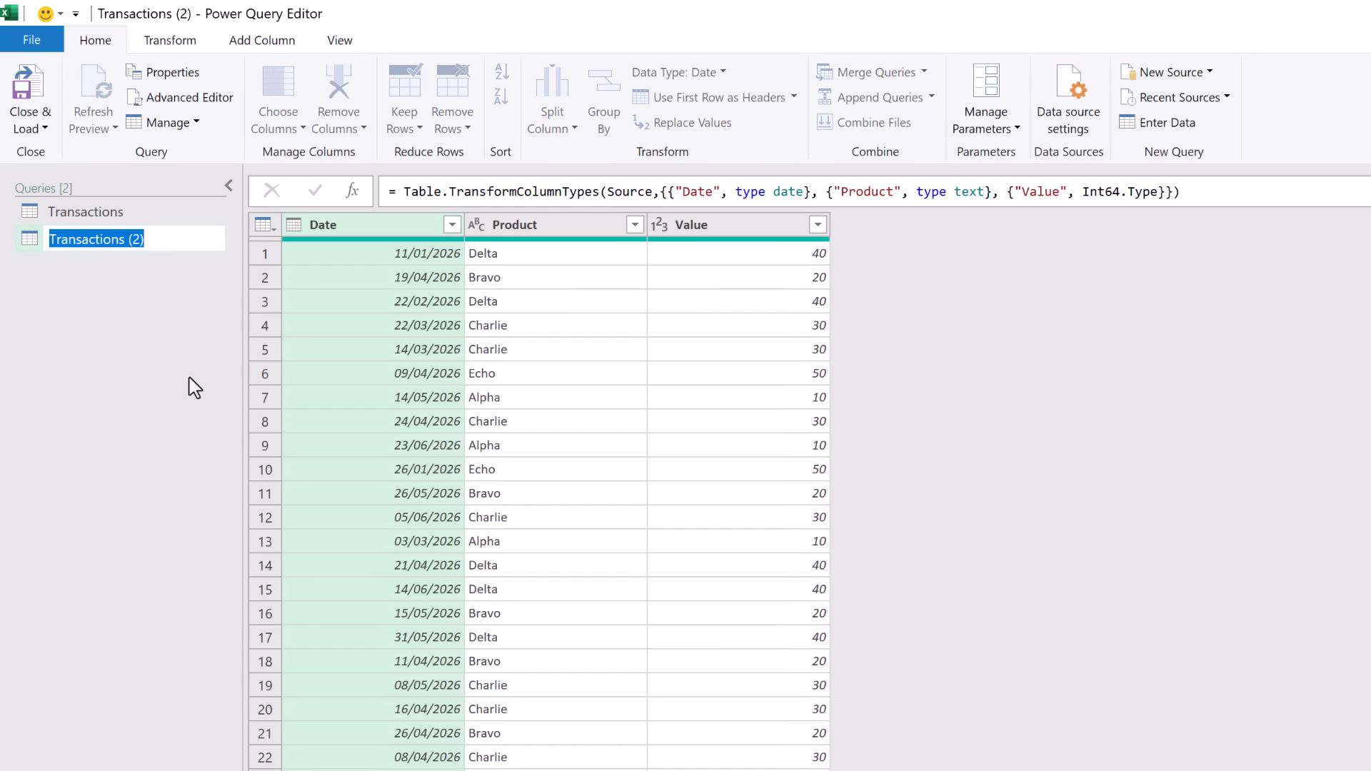
{"action": "type", "text": "Owners"}
{"action": "key", "text": "Return"}
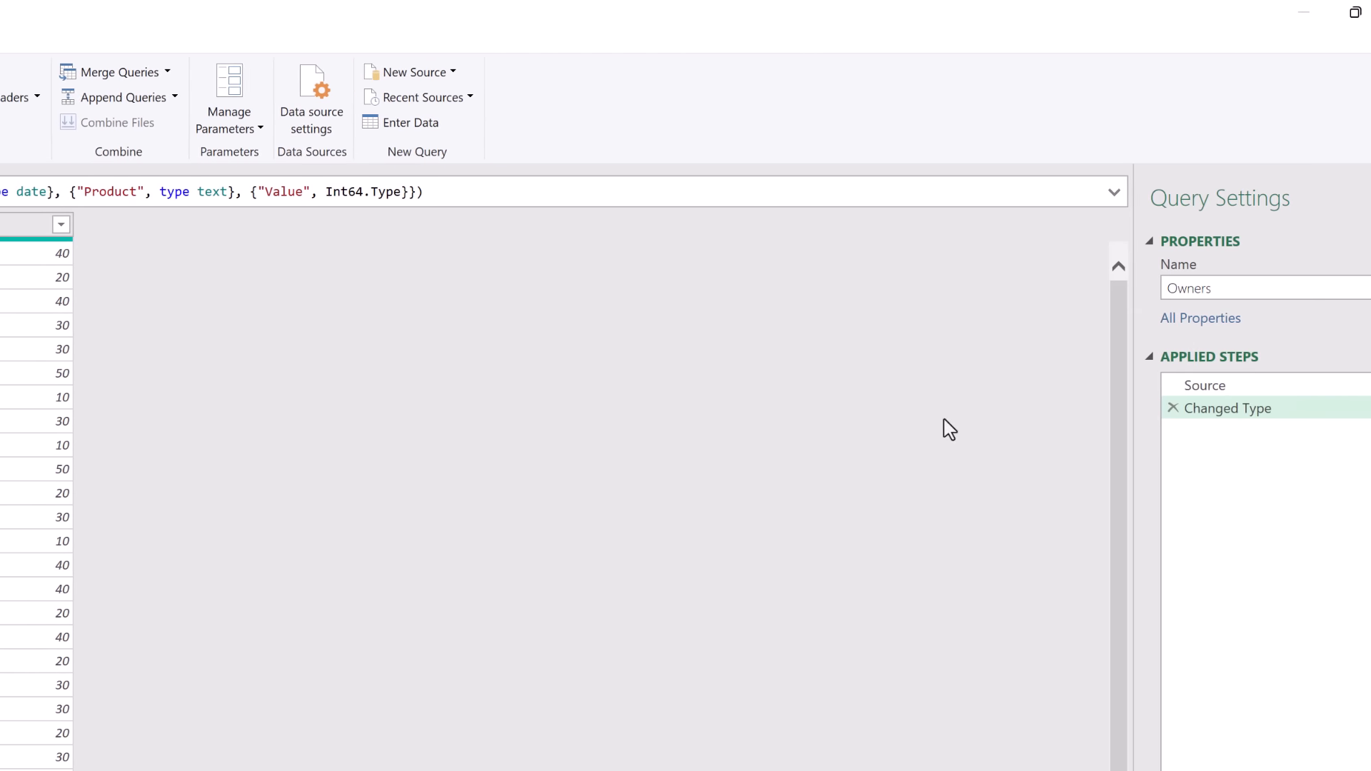
Point the Owners query's Source step at the OwnersPP table.
{"action": "left_click", "coordinate": [1181, 392]}
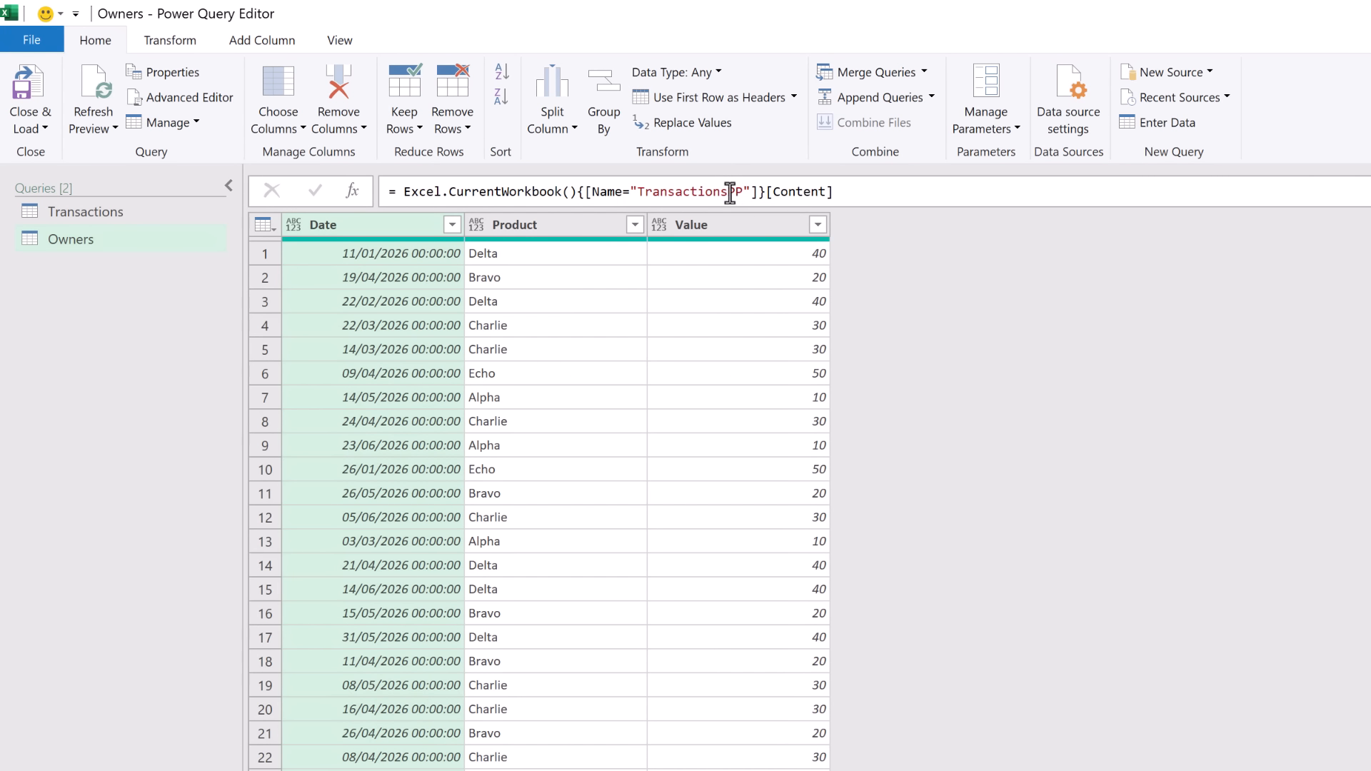
{"action": "left_click_drag", "start_coordinate": [729, 193], "coordinate": [638, 192]}
{"action": "type", "text": "Owners"}
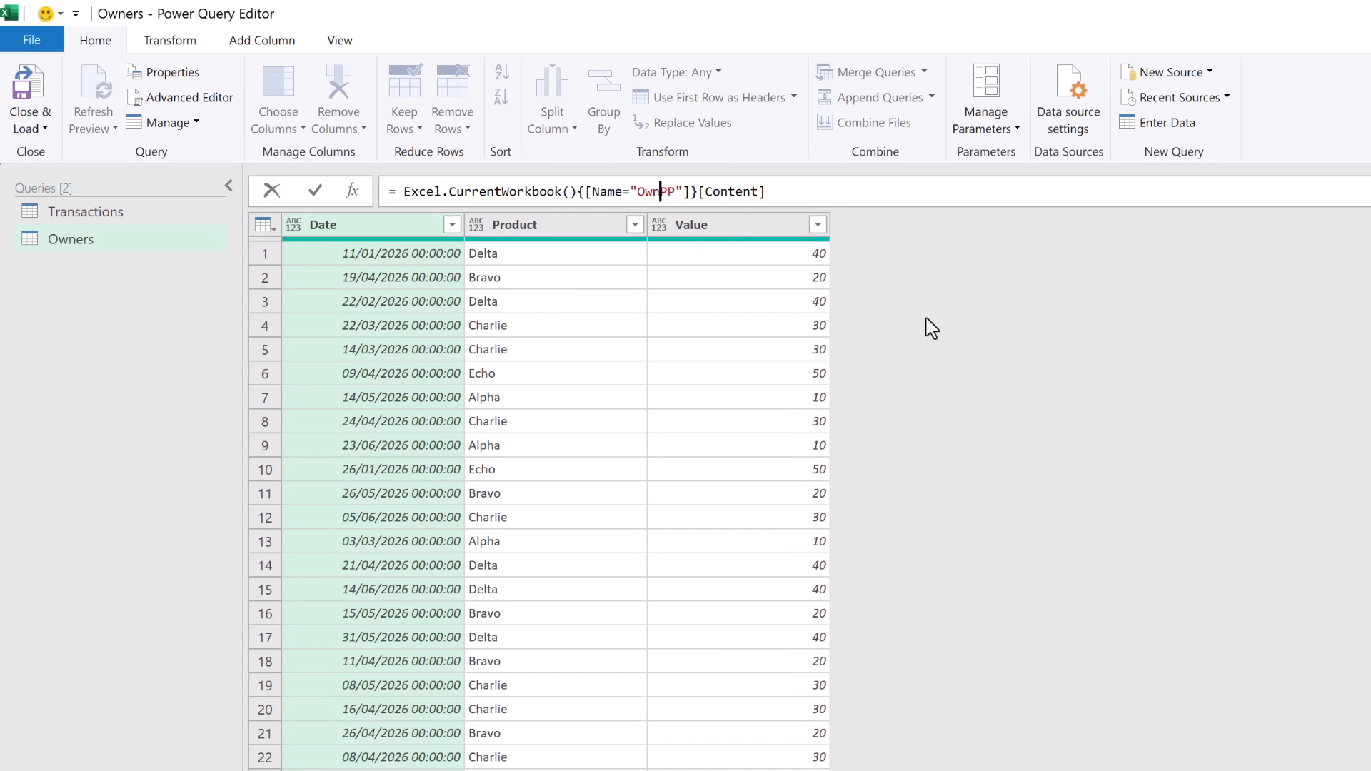
{"action": "key", "text": "Return"}
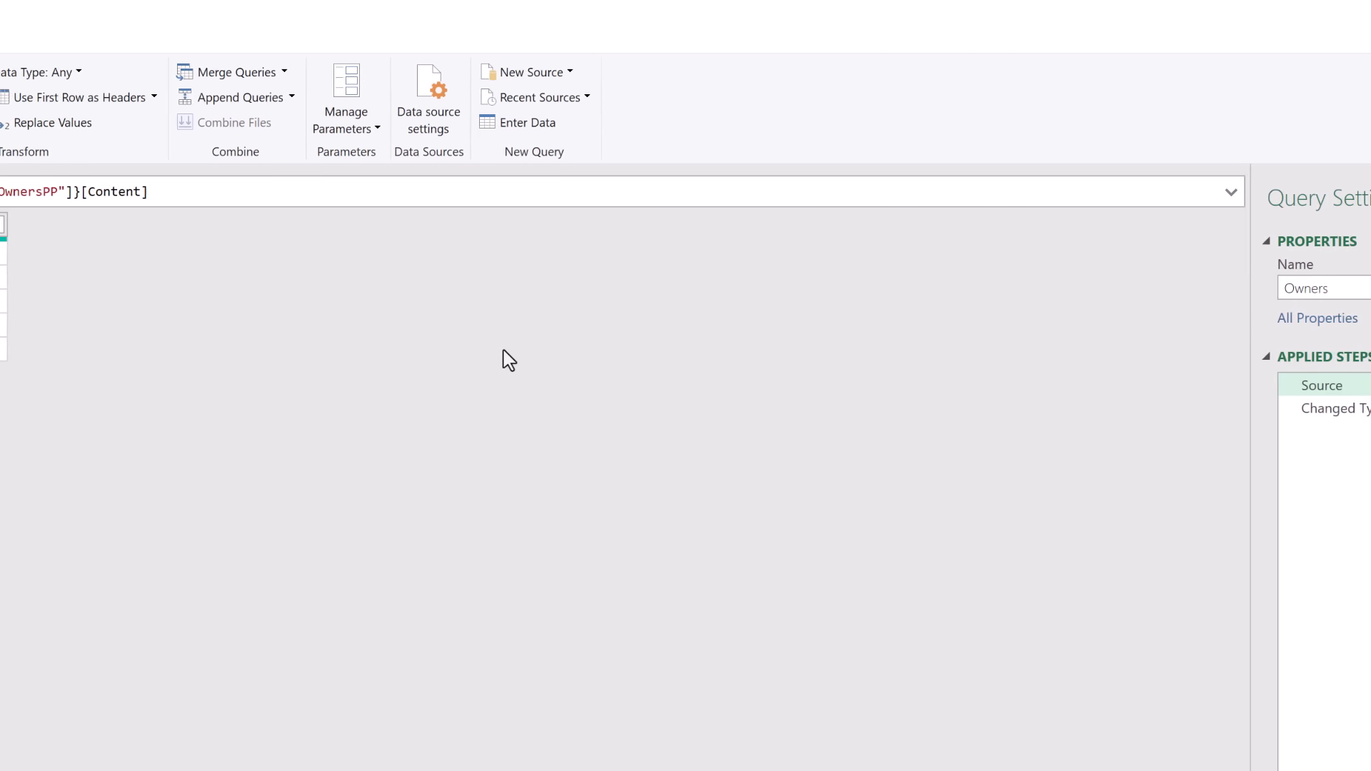
Remove the Changed Type step and auto-detect text types for Product and Owner.
{"action": "left_click", "coordinate": [1148, 412]}
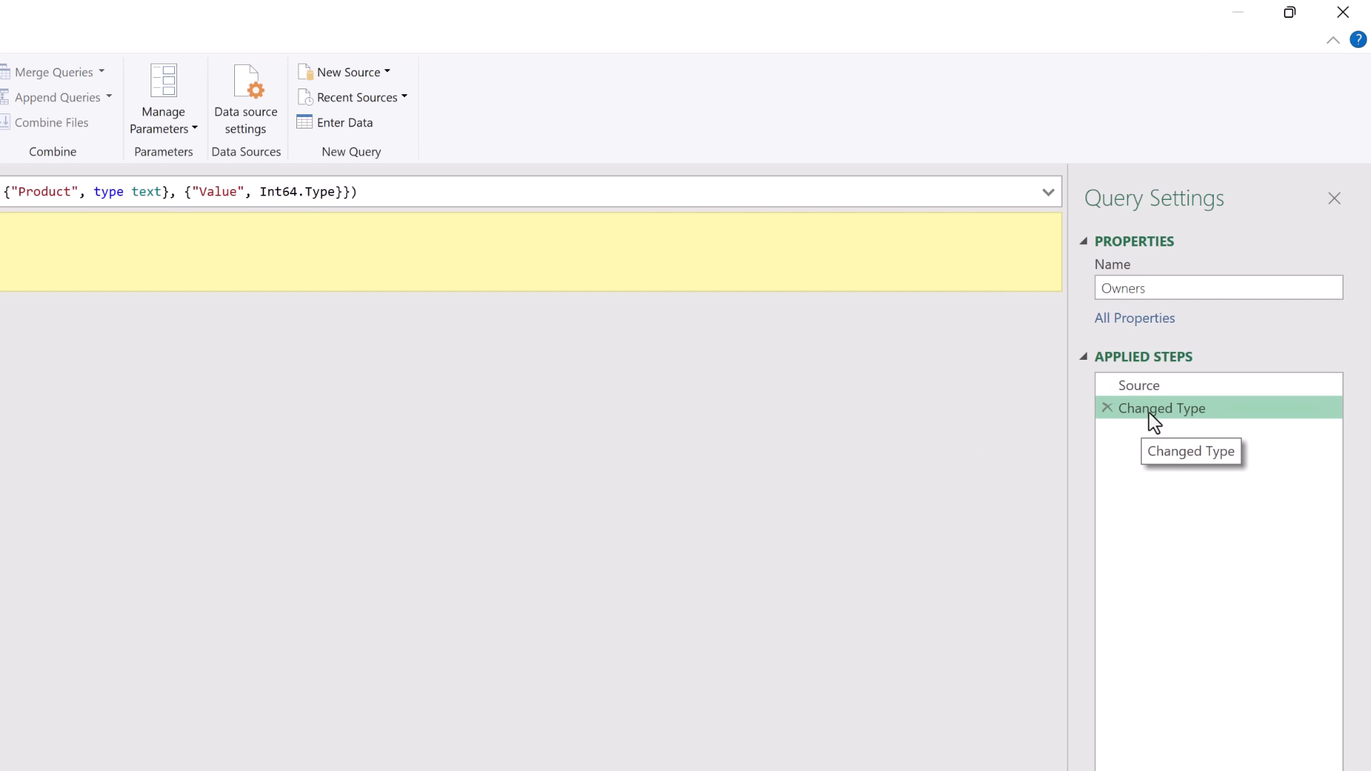
{"action": "left_click", "coordinate": [1107, 408]}
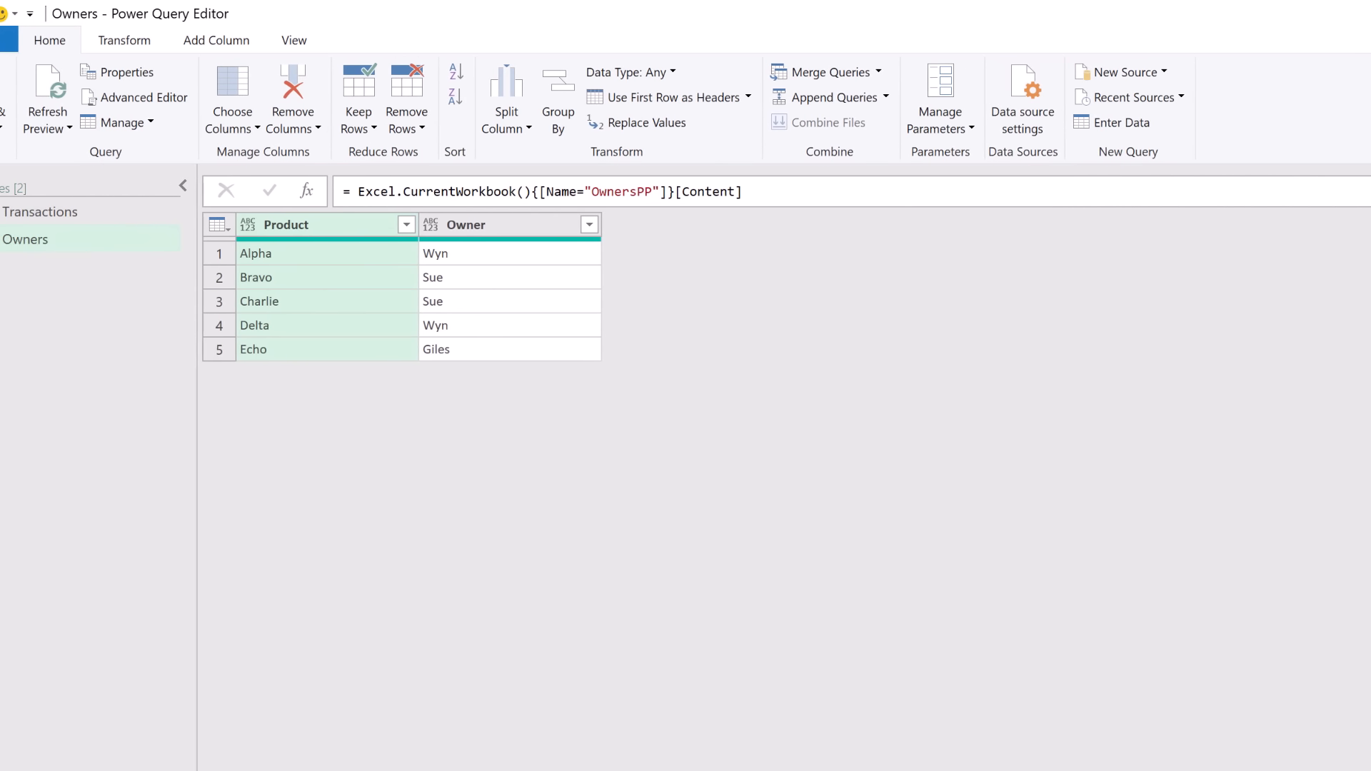
{"action": "left_click", "coordinate": [483, 225]}
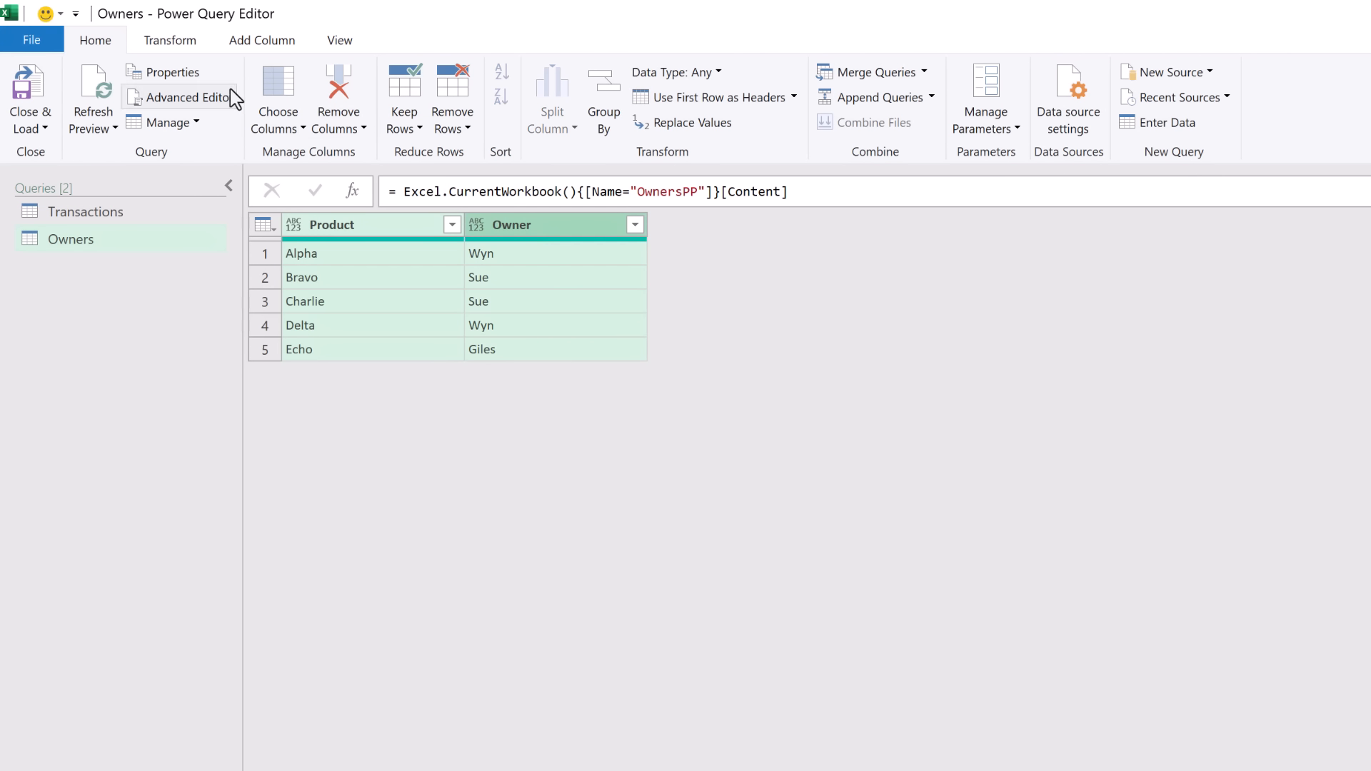
{"action": "left_click", "coordinate": [188, 50]}
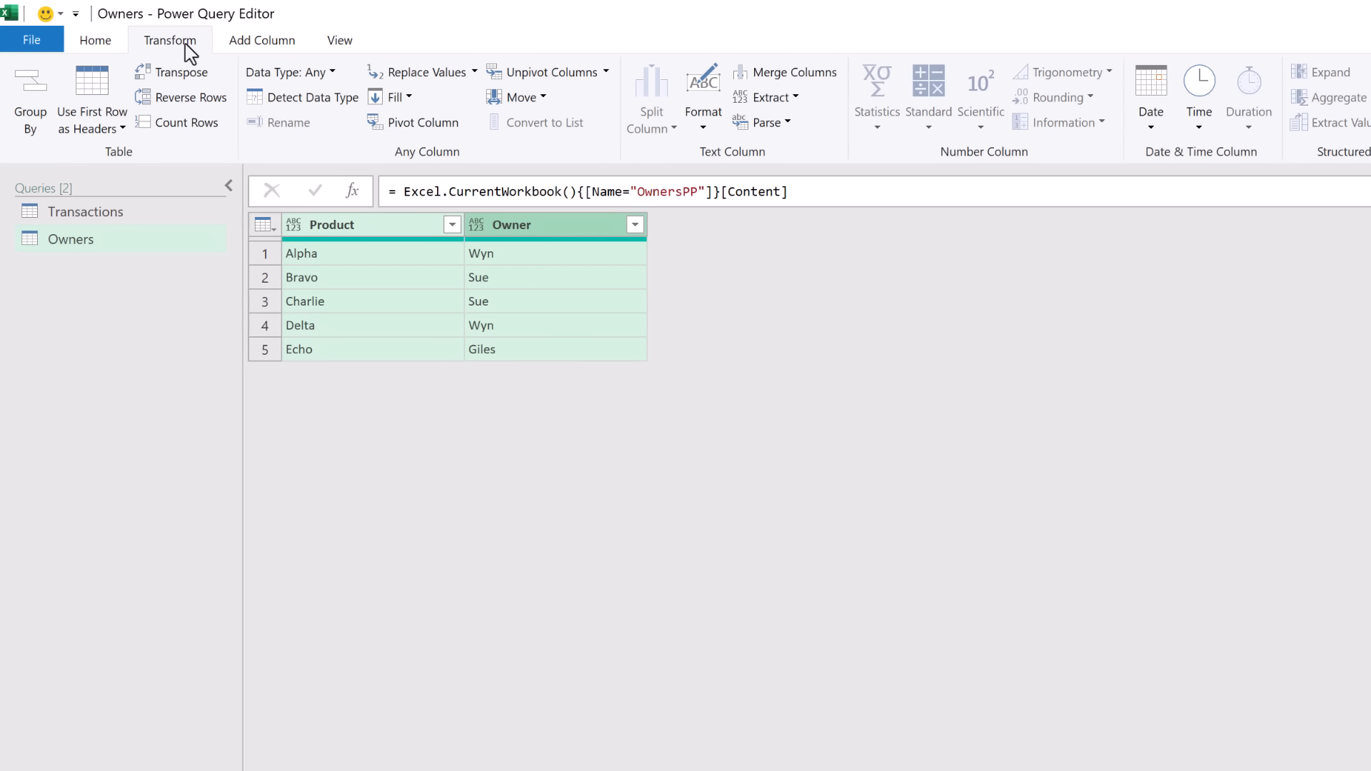
{"action": "left_click", "coordinate": [320, 102]}
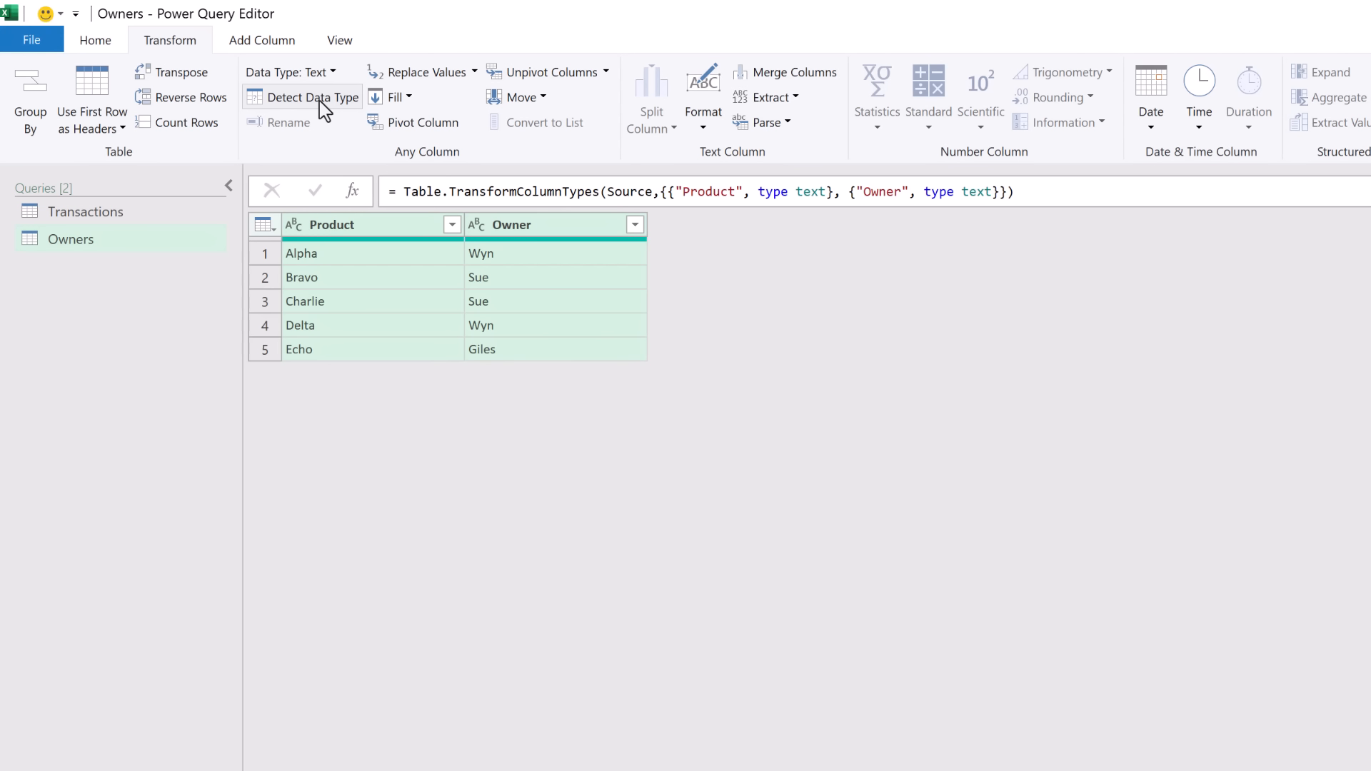
Add a blank query named Calendar and view its code in the Advanced Editor.
{"action": "right_click", "coordinate": [116, 302]}
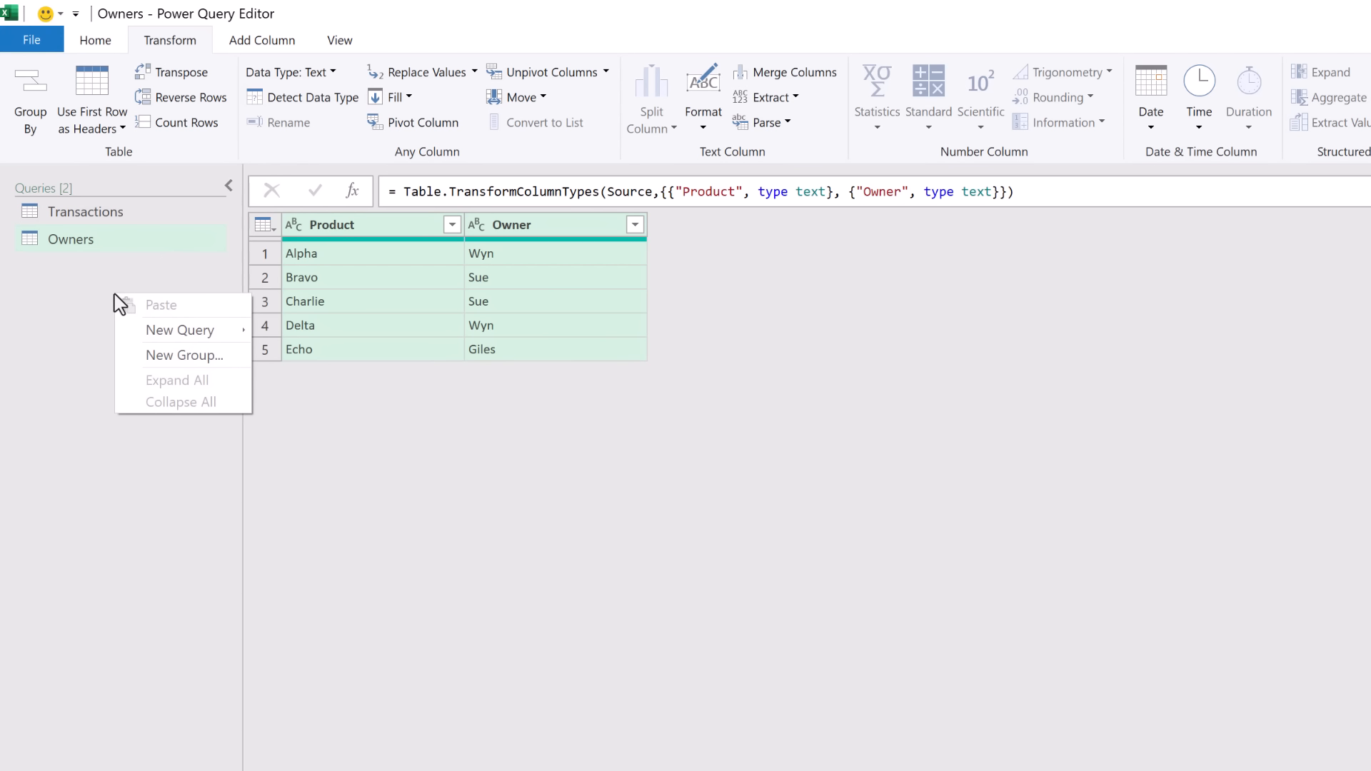
{"action": "mouse_move", "coordinate": [174, 333]}
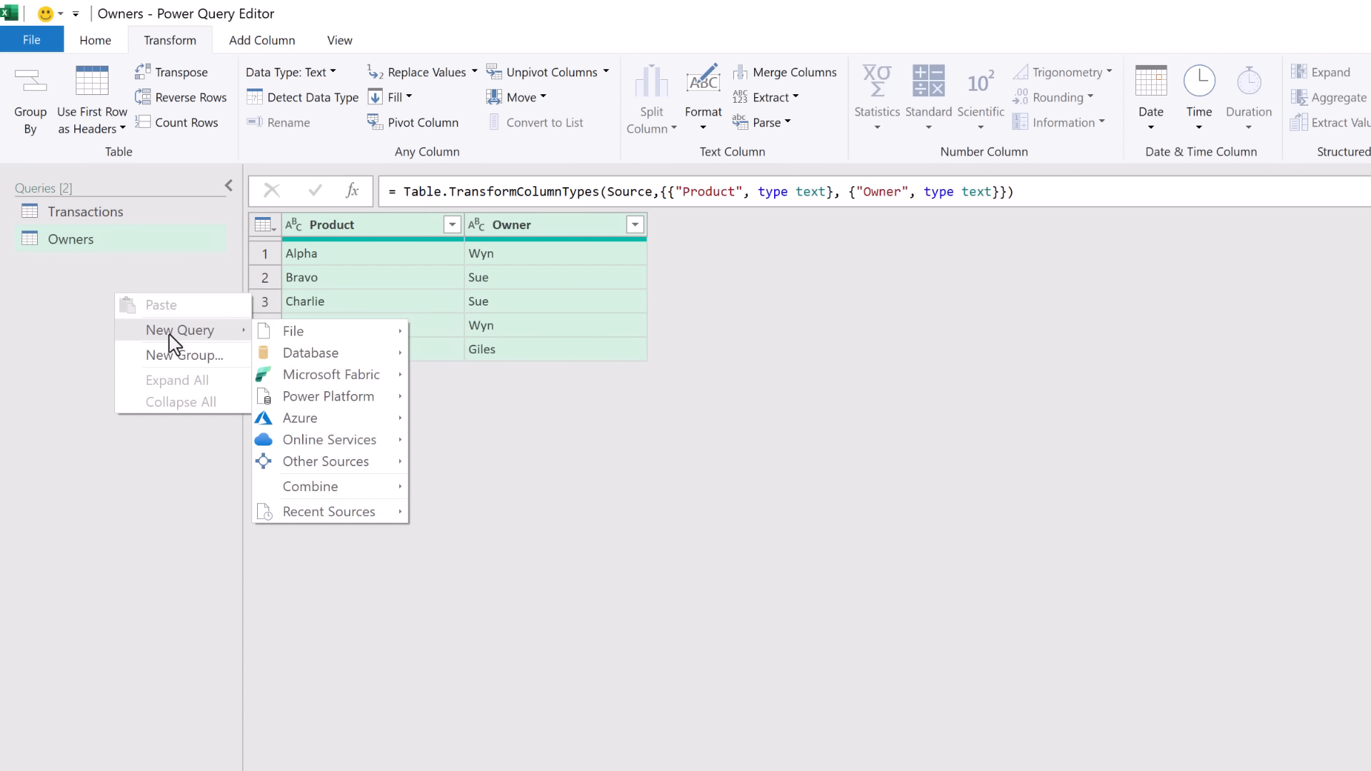
{"action": "mouse_move", "coordinate": [355, 463]}
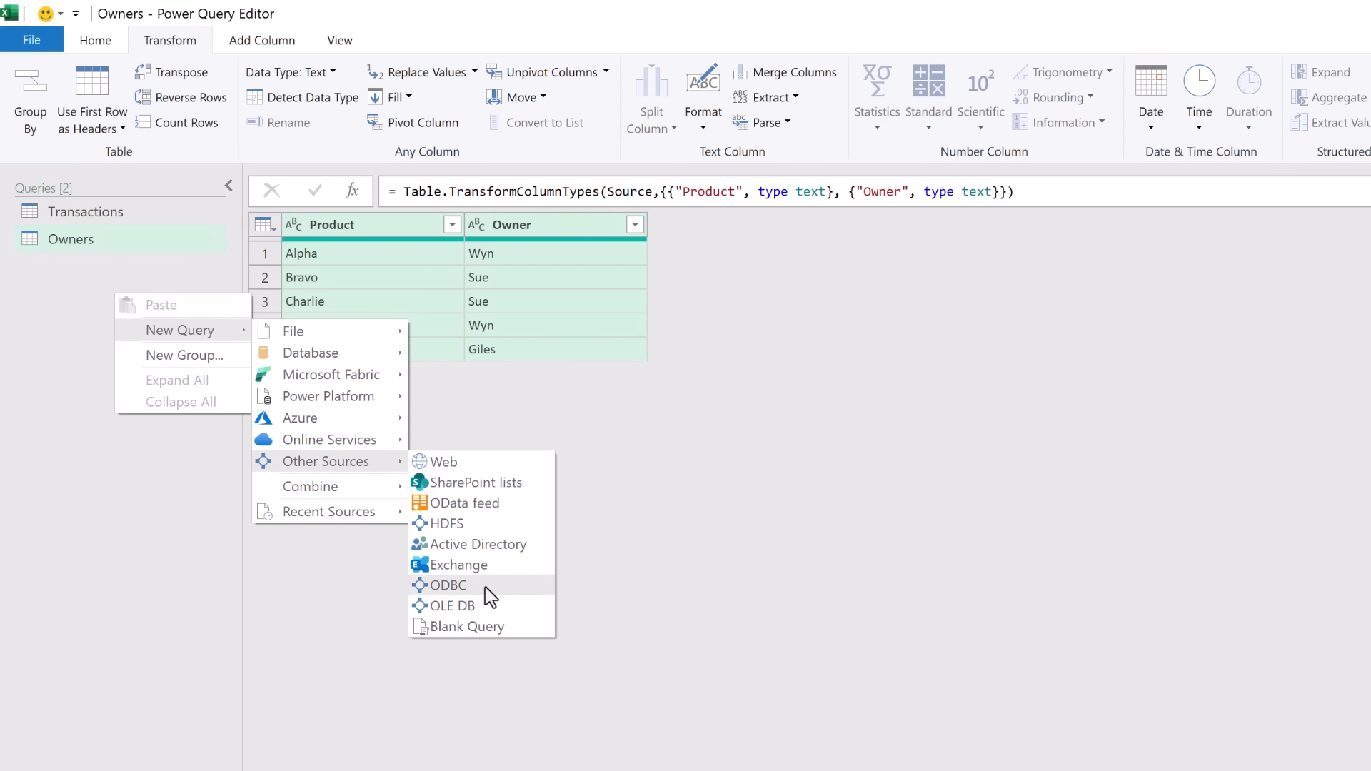
{"action": "left_click", "coordinate": [488, 628]}
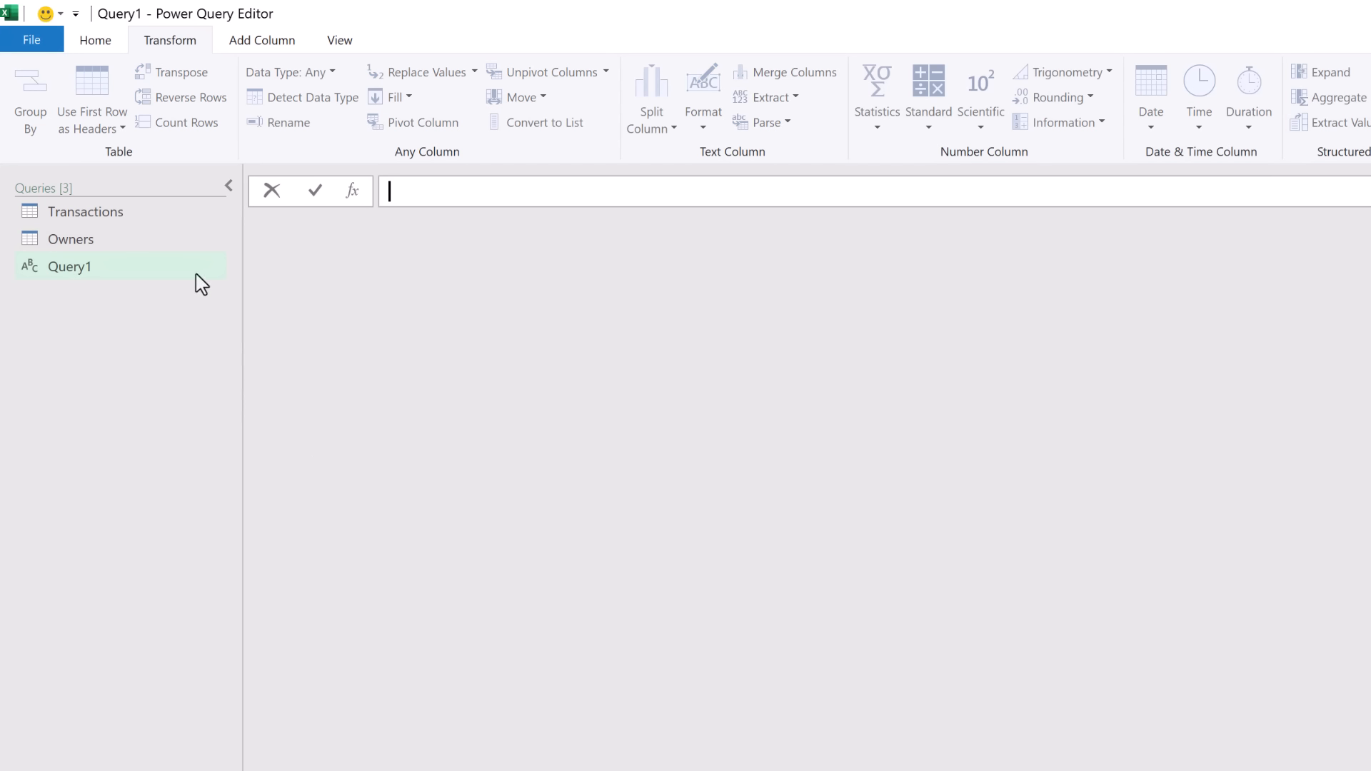
{"action": "double_click", "coordinate": [150, 268]}
{"action": "type", "text": "C"}
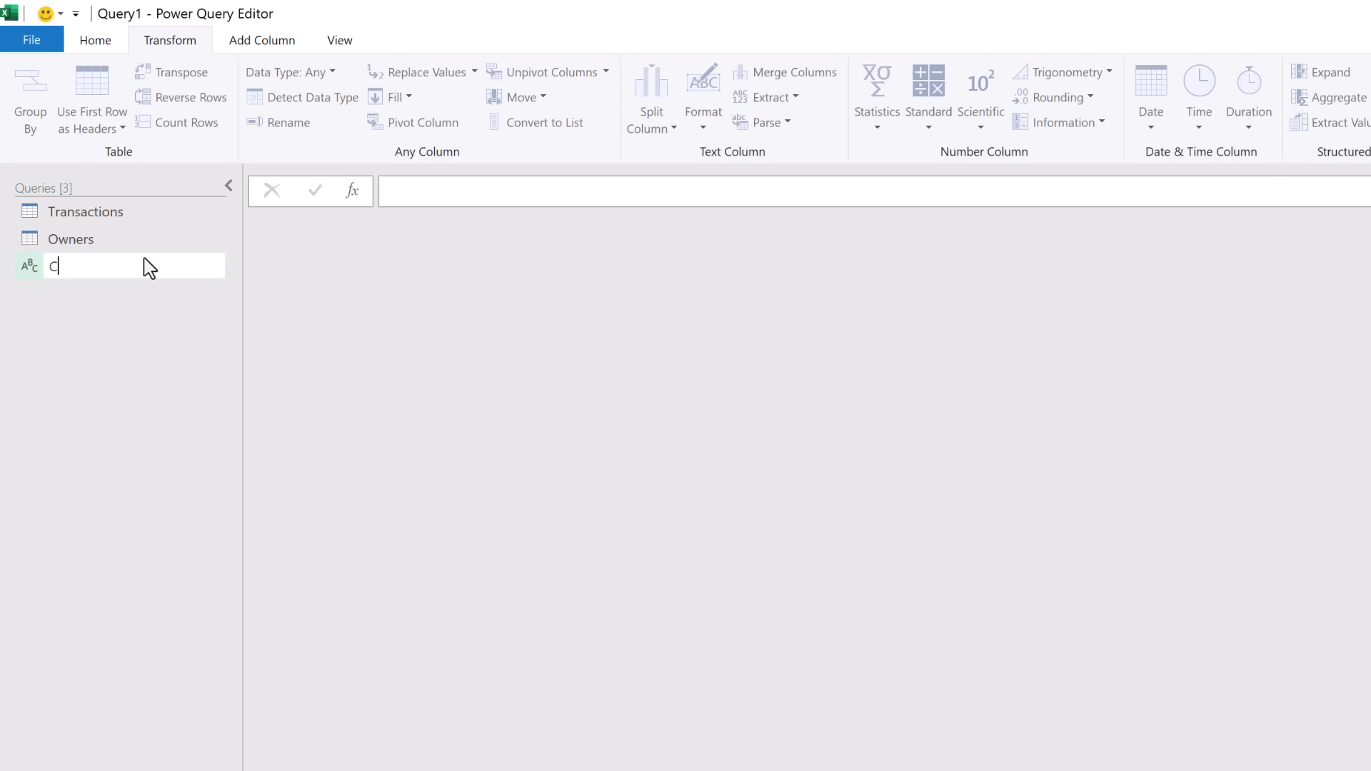
{"action": "type", "text": "alendar"}
{"action": "key", "text": "Return"}
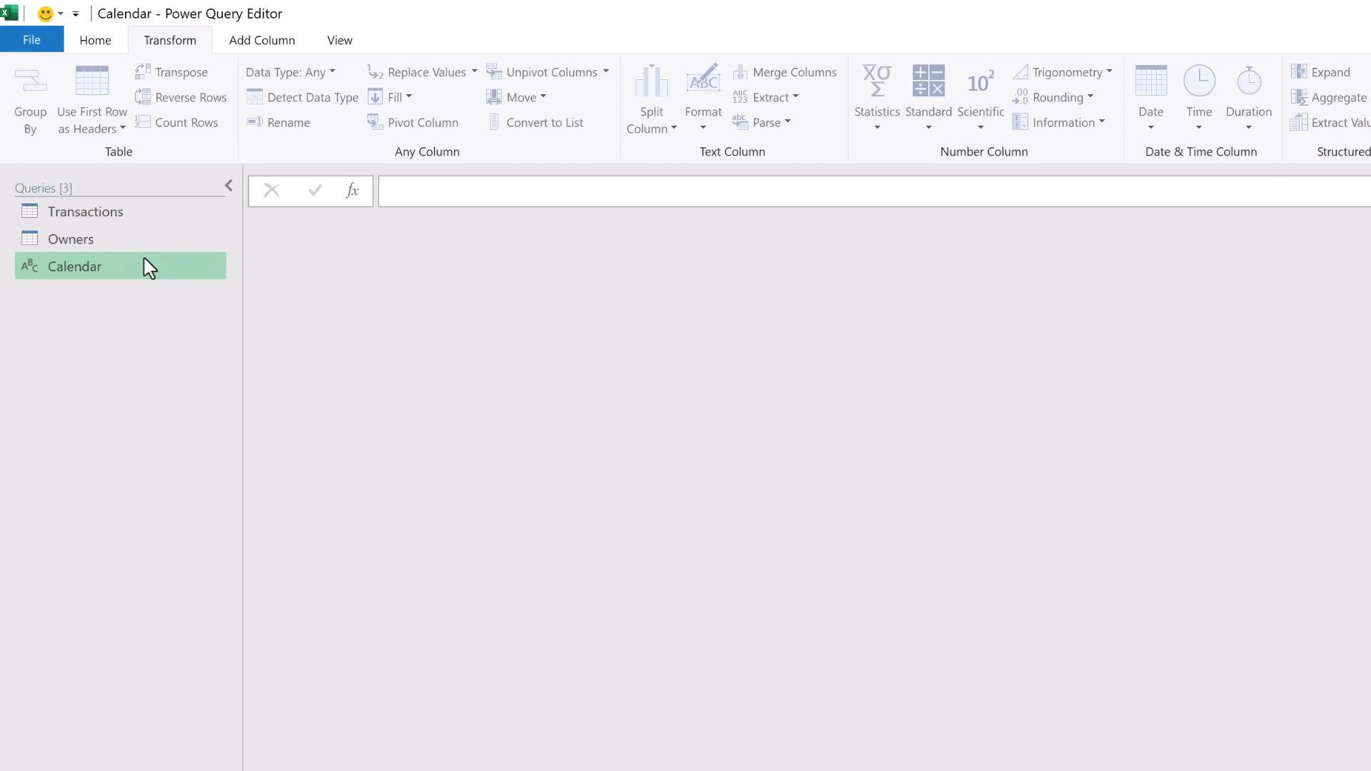
{"action": "left_click", "coordinate": [339, 43]}
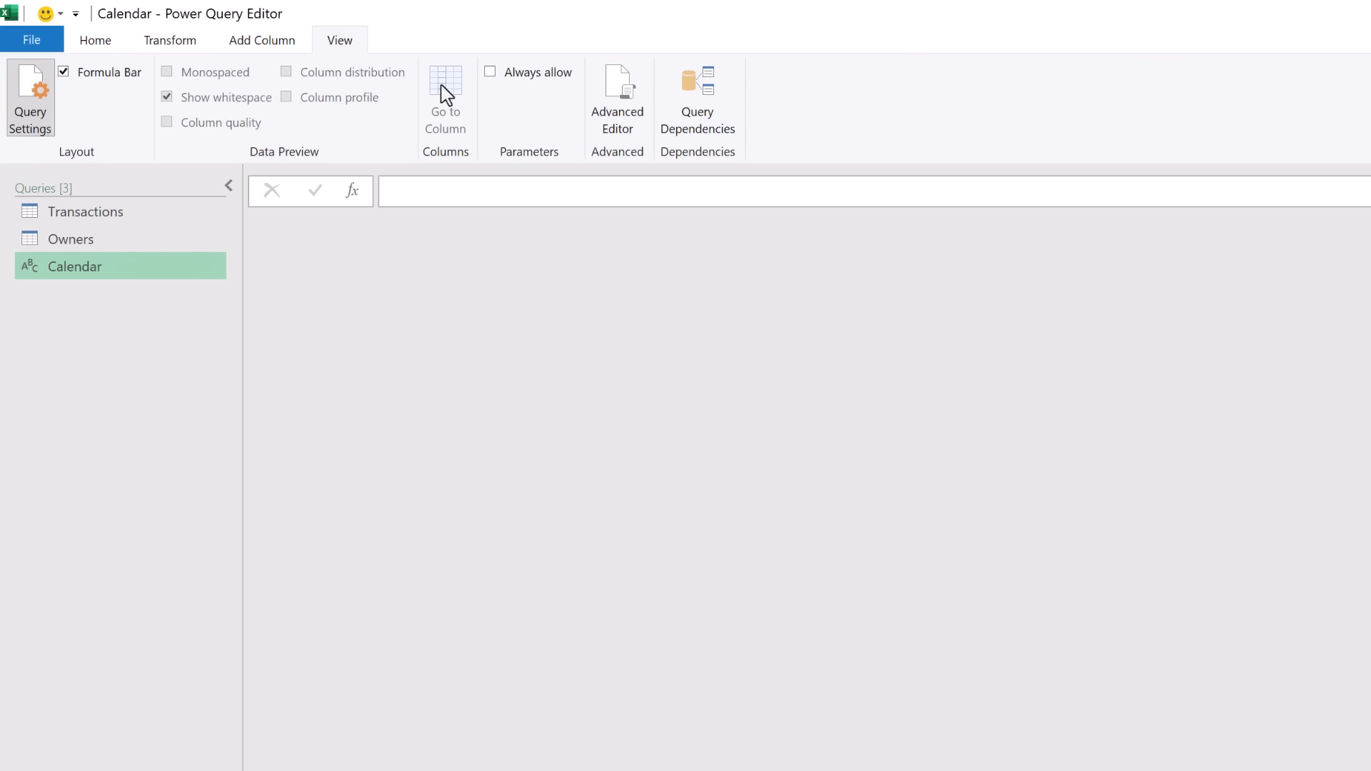
{"action": "left_click", "coordinate": [617, 107]}
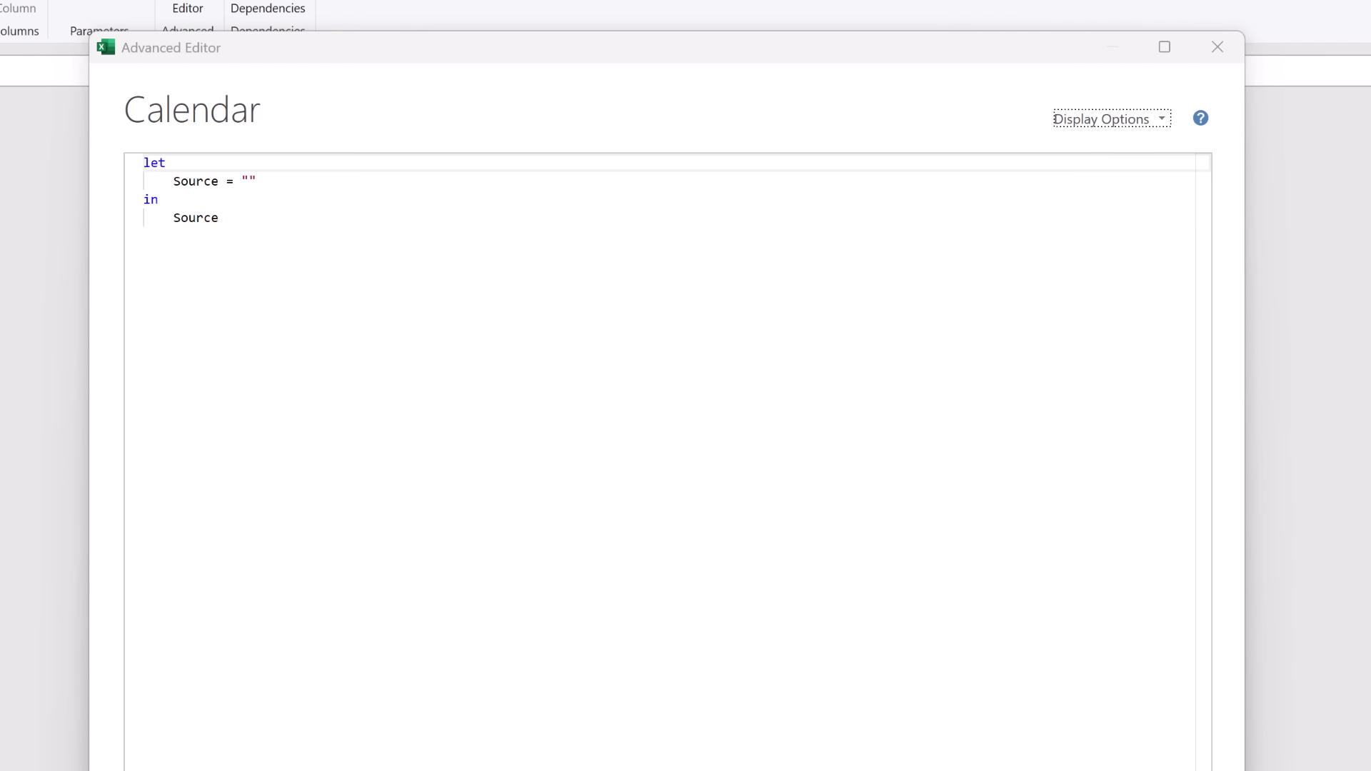
Replace the placeholder with pasted List.Dates and Date.EndOfMonth Calendar code and apply it.
{"action": "left_click", "coordinate": [205, 248]}
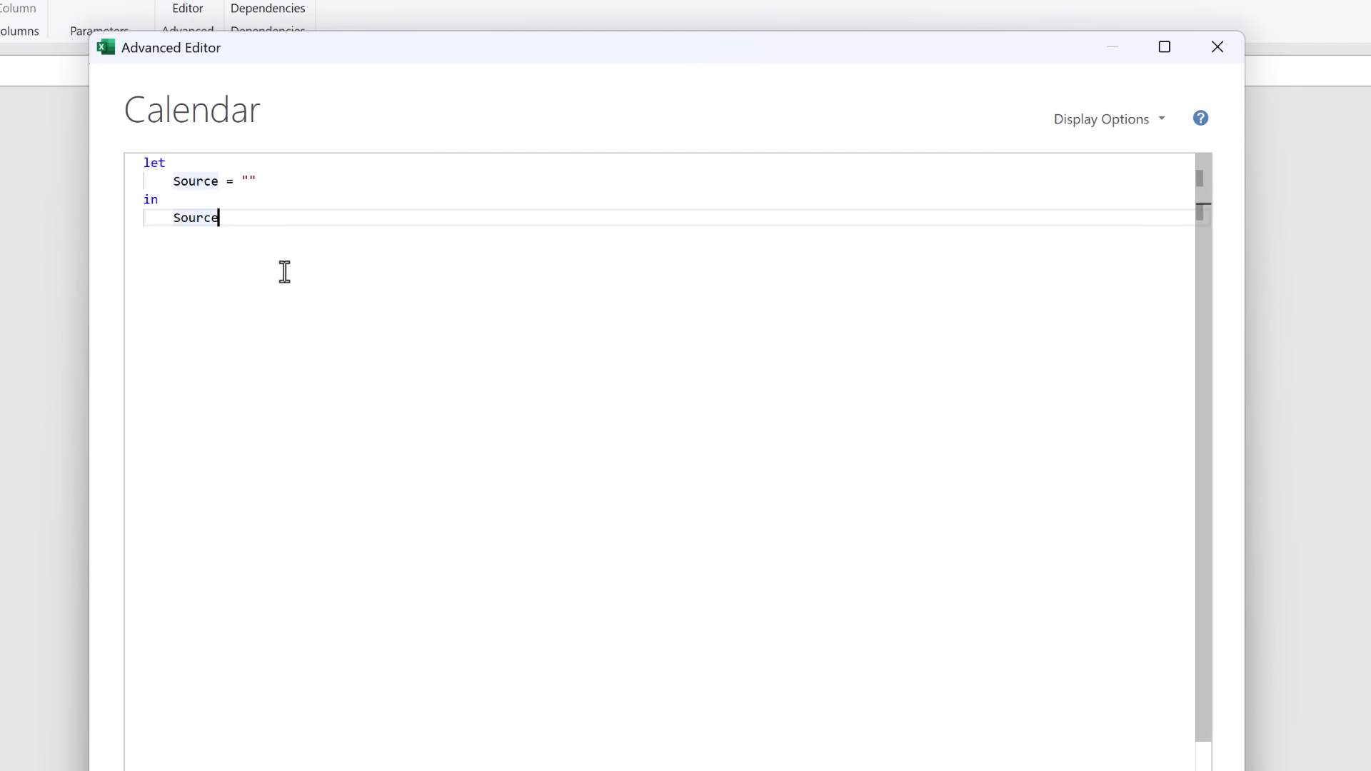
{"action": "left_click_drag", "start_coordinate": [284, 272], "coordinate": [96, 163]}
{"action": "type", "text": "let     StartDate = List.Min(Transactions[Date]),     EndDate = List.Max(Transactions[Date]),     DateList = List.Dates(StartDate,Duration.Days(EndDate - StartDate) + 1, #duration(1,0,0,0)),     #\"Converted to Table\" = Table.FromList(DateList, Splitter.SplitByNothing(), null, null, ExtraValues.Error),     #\"Renamed Columns\" = Table.RenameColumns(#\"Converted to Table\",{{\"Column1\", \"Date\"}}),     #\"Inserted End of Month\" = Table.AddColumn(#\"Renamed Columns\", \"End of Month\", each Date.EndOfMonth([Date]), type date),     #\"Changed Type\" = Table.TransformColumnTypes(#\"Inserted End of Month\",{{\"Date\", type date}}) in     #\"Changed Type\""}
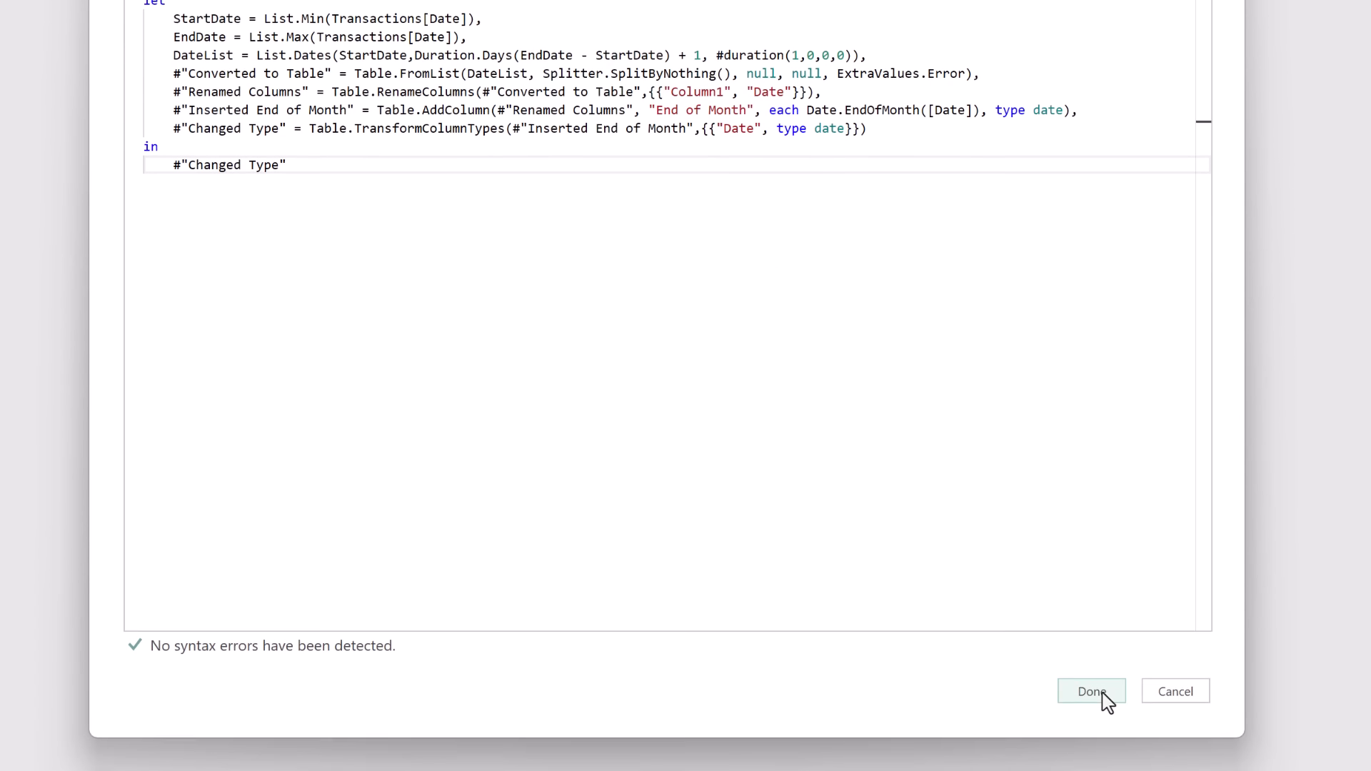
{"action": "left_click", "coordinate": [1104, 697]}
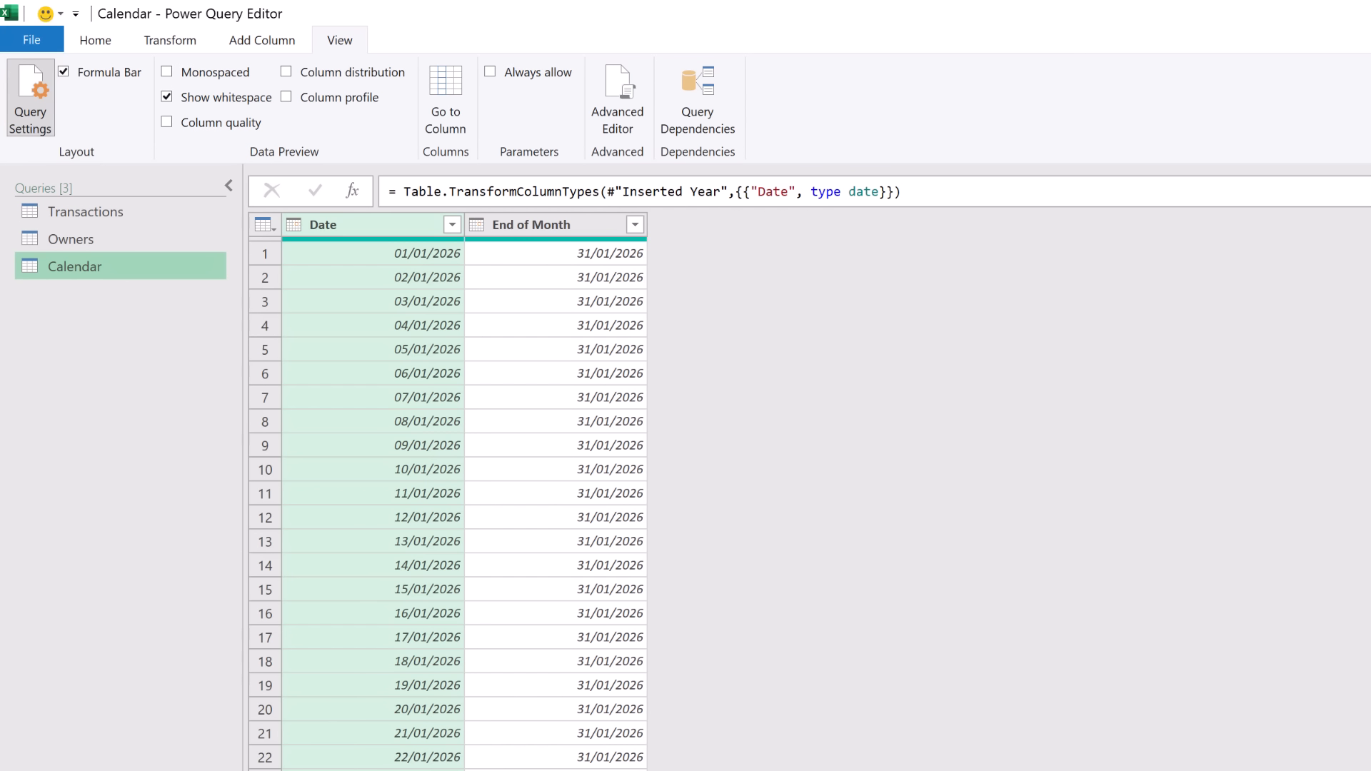
{"action": "left_click", "coordinate": [95, 42]}
Load Transactions, Owners and Calendar as connection-only queries into the Data Model.
{"action": "left_click", "coordinate": [45, 127]}
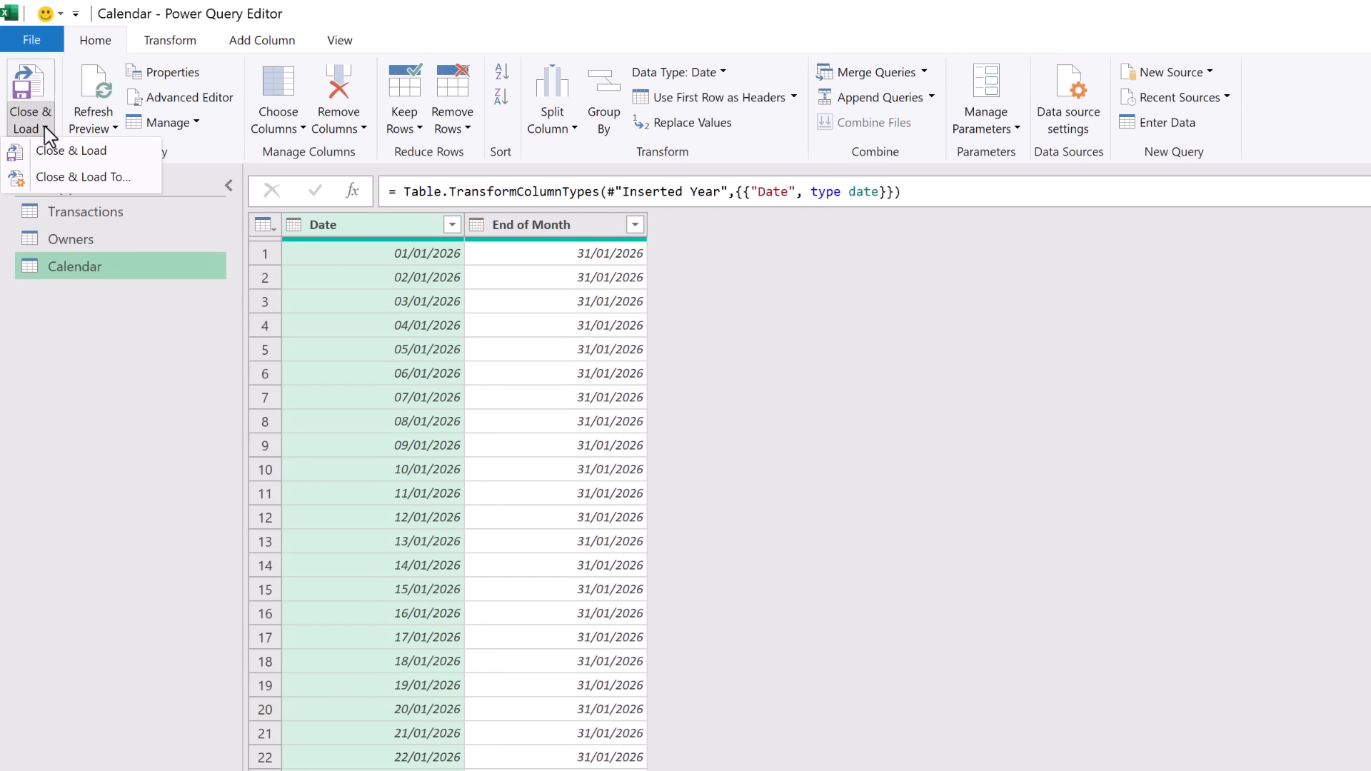
{"action": "left_click", "coordinate": [67, 180]}
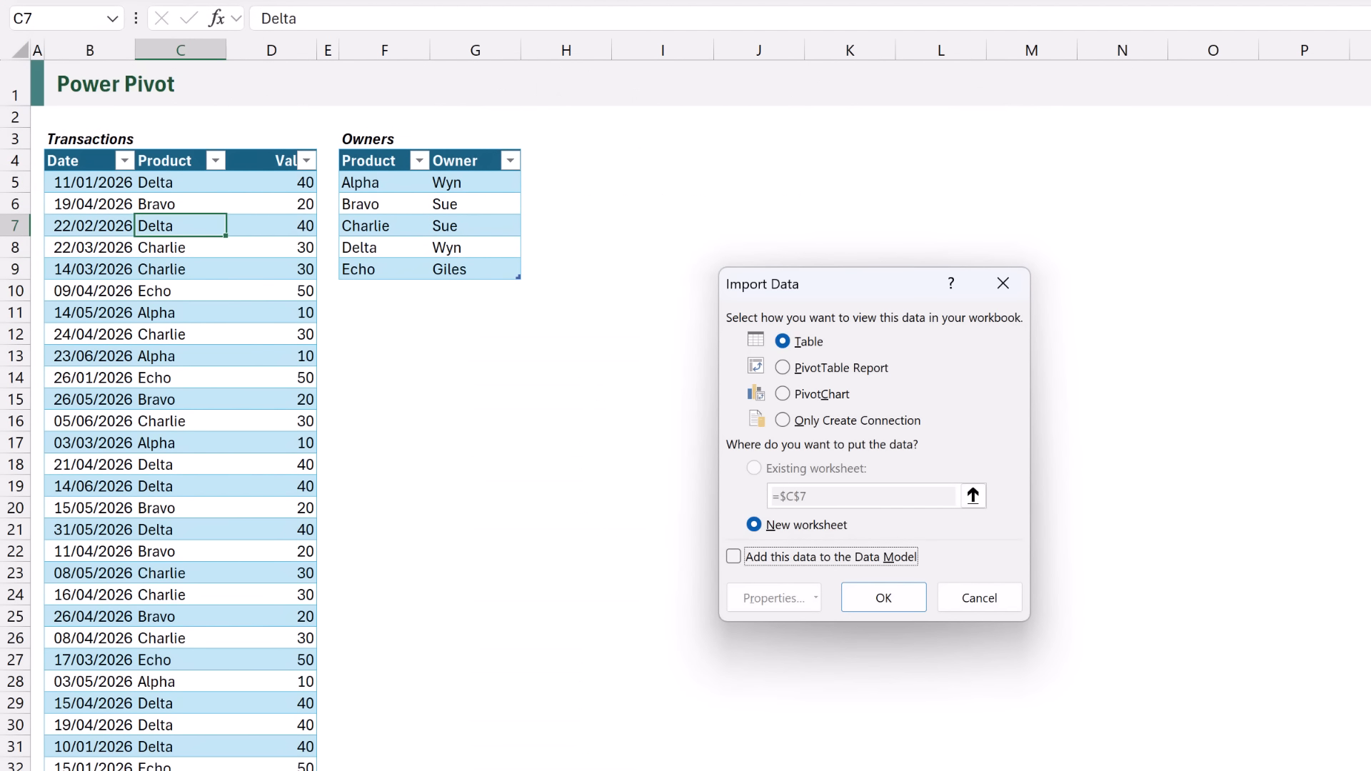
{"action": "left_click", "coordinate": [815, 420]}
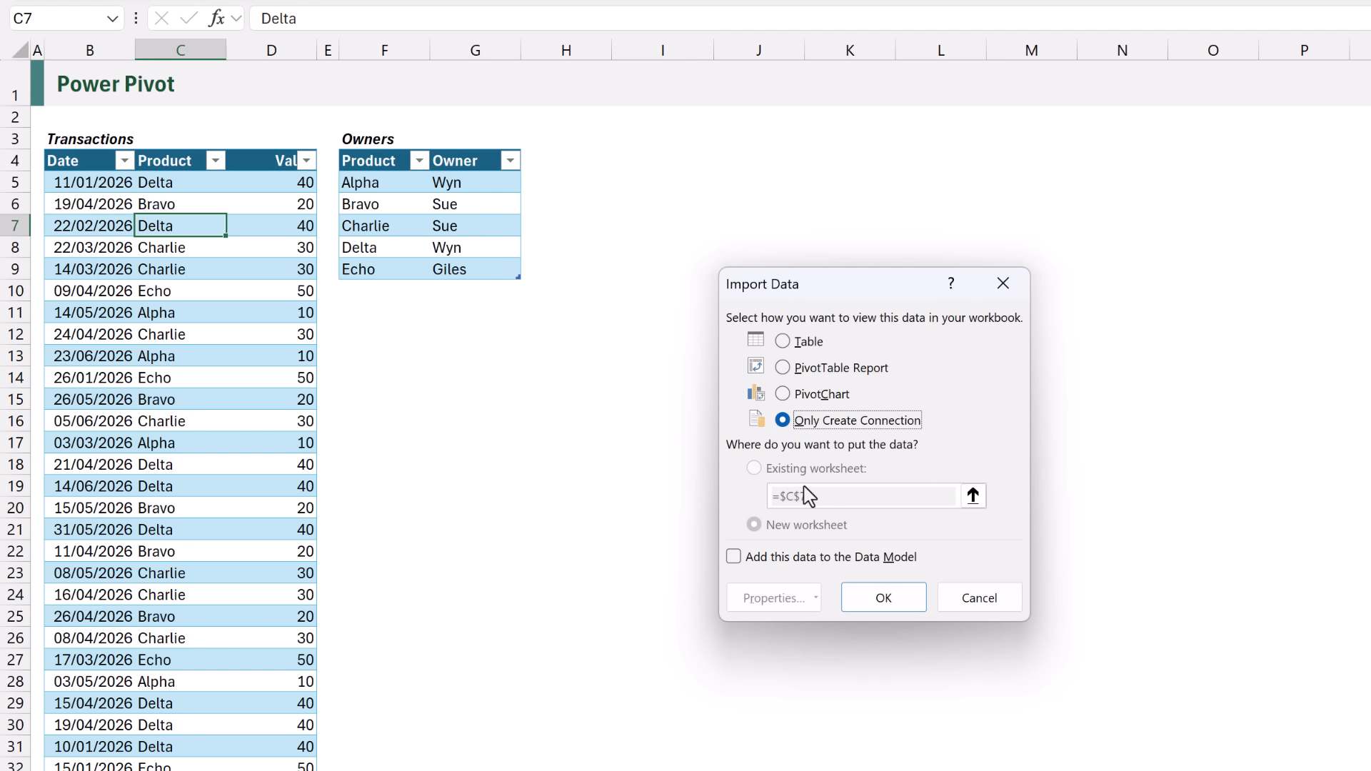
{"action": "left_click", "coordinate": [794, 559]}
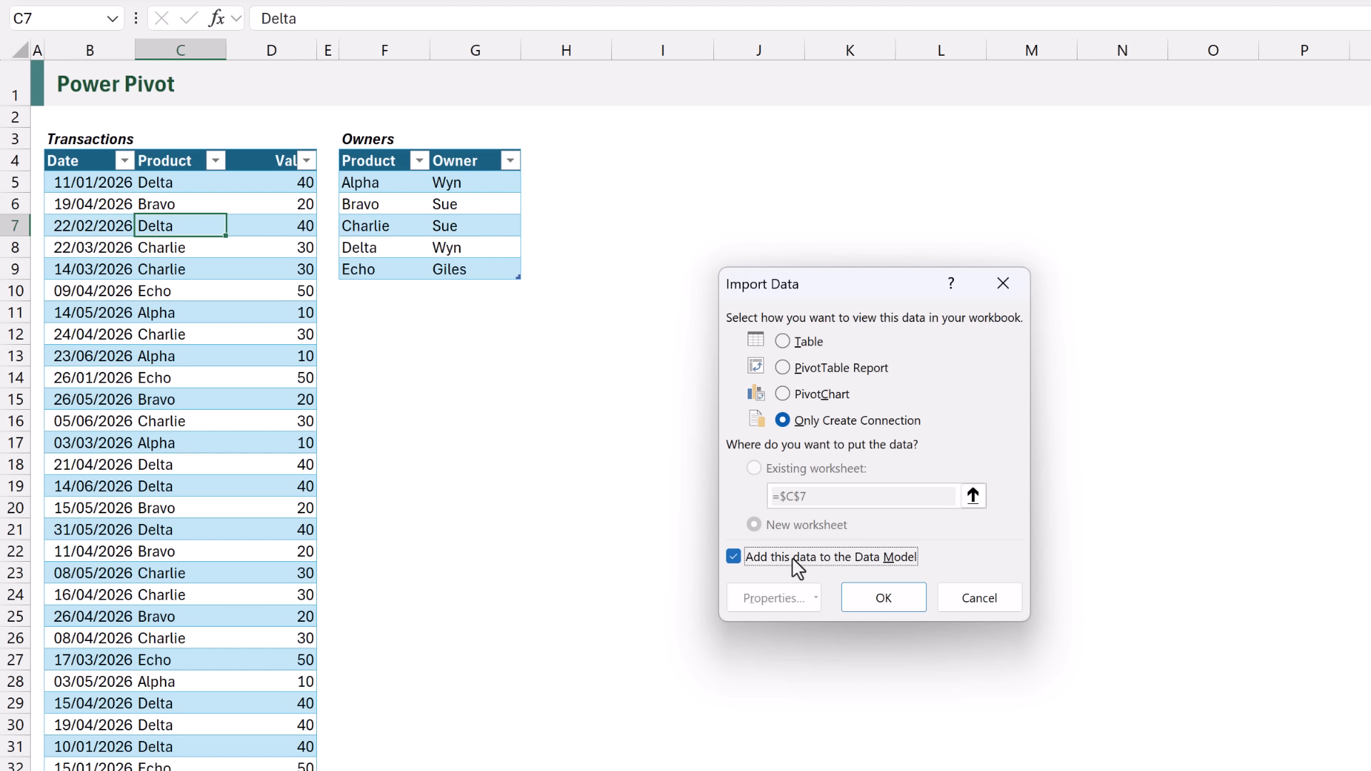
{"action": "left_click", "coordinate": [883, 599]}
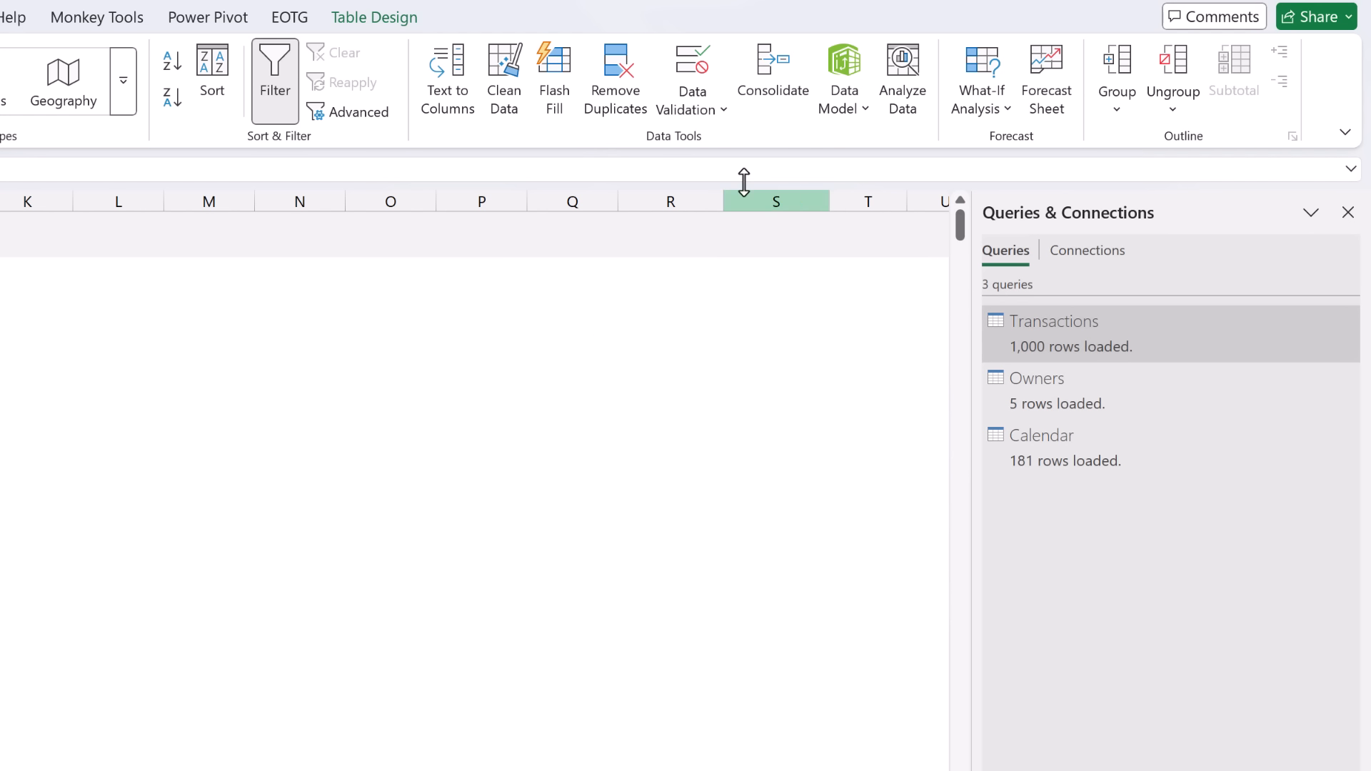
In the Data Model diagram, link Transactions Product to Owners and Date to Calendar.
{"action": "left_click", "coordinate": [842, 78]}
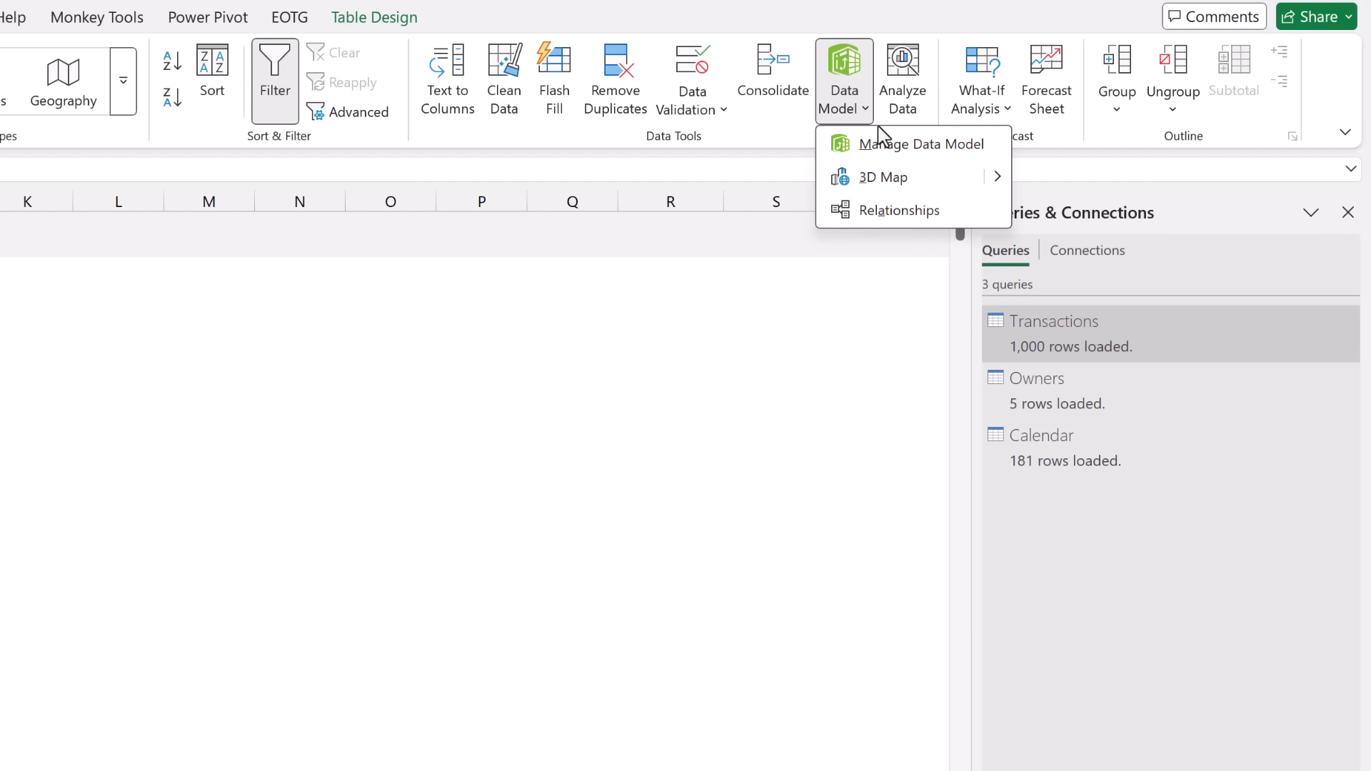
{"action": "left_click", "coordinate": [882, 144]}
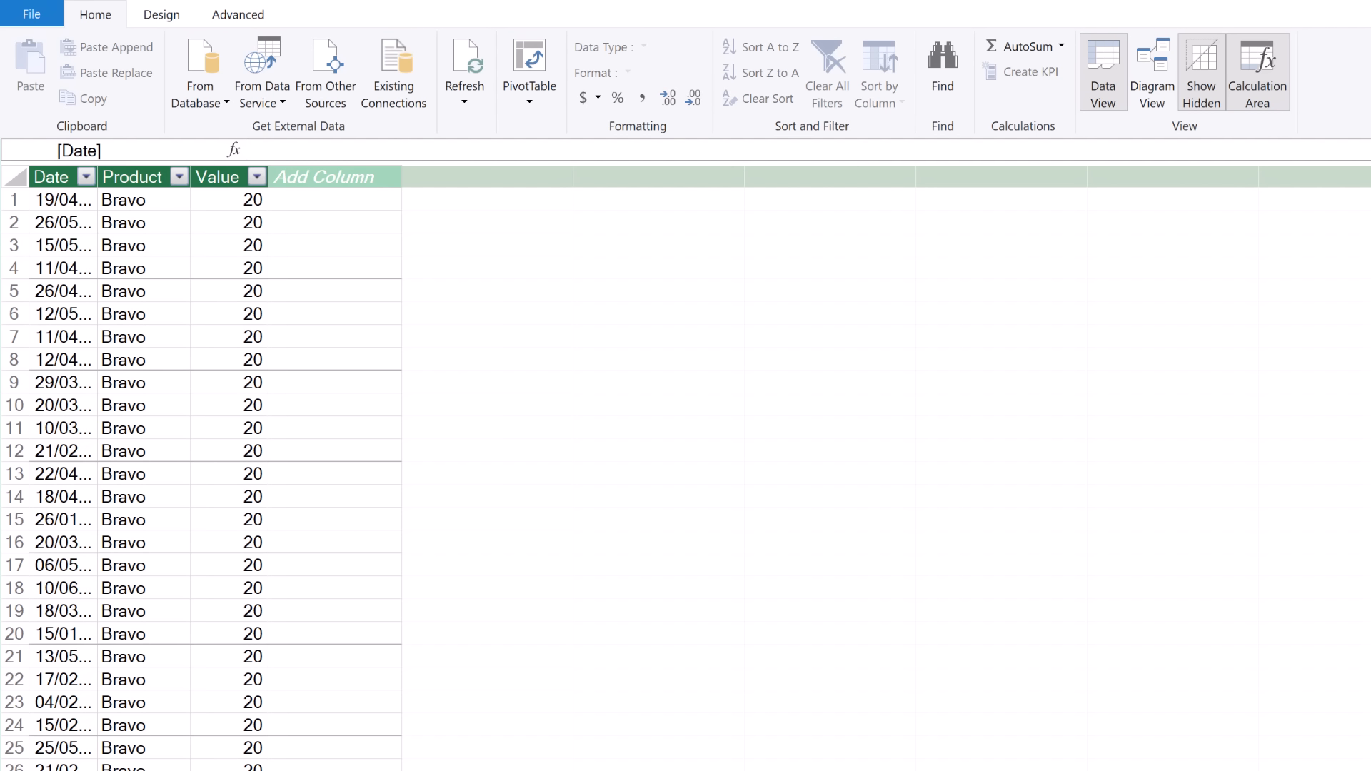
{"action": "left_click", "coordinate": [1170, 69]}
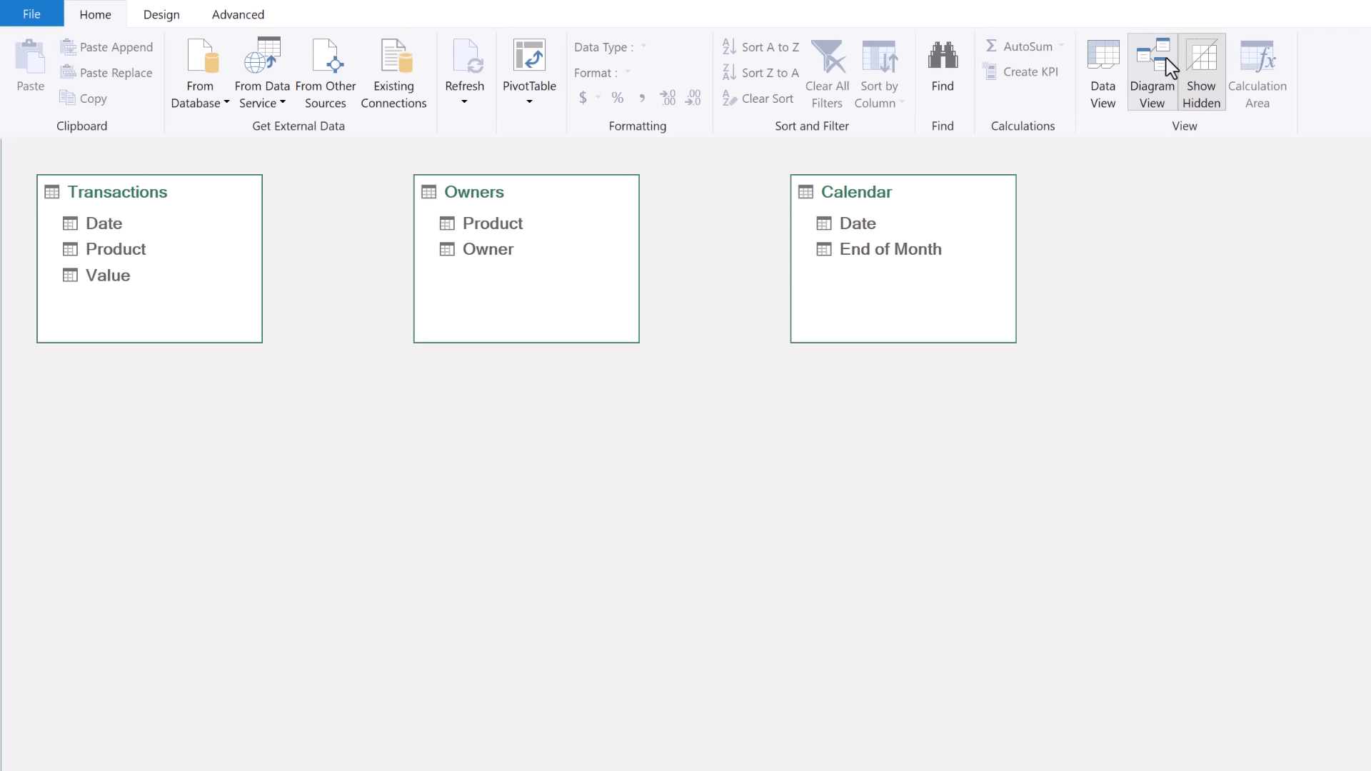
{"action": "left_click_drag", "start_coordinate": [184, 212], "coordinate": [744, 493]}
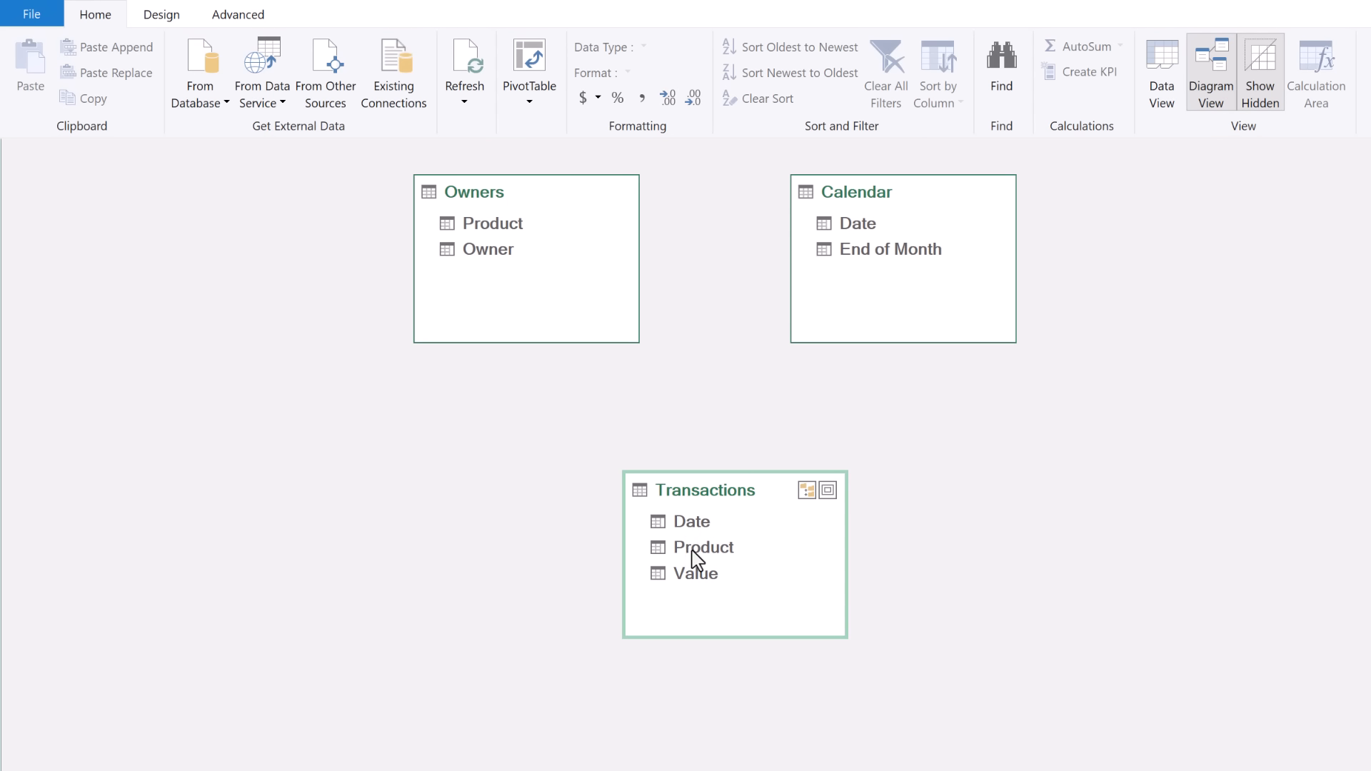
{"action": "left_click_drag", "start_coordinate": [693, 552], "coordinate": [476, 227]}
{"action": "left_click_drag", "start_coordinate": [686, 520], "coordinate": [868, 220]}
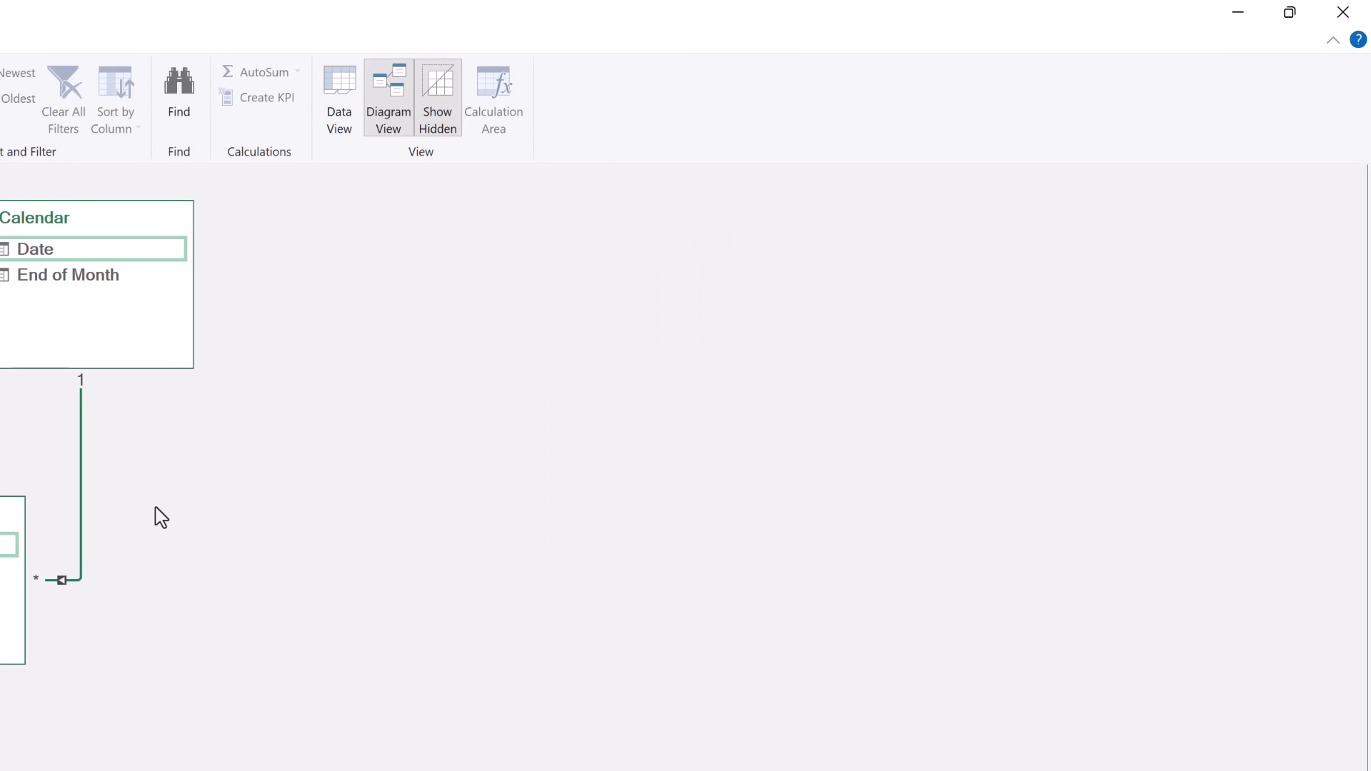
{"action": "left_click", "coordinate": [1343, 14]}
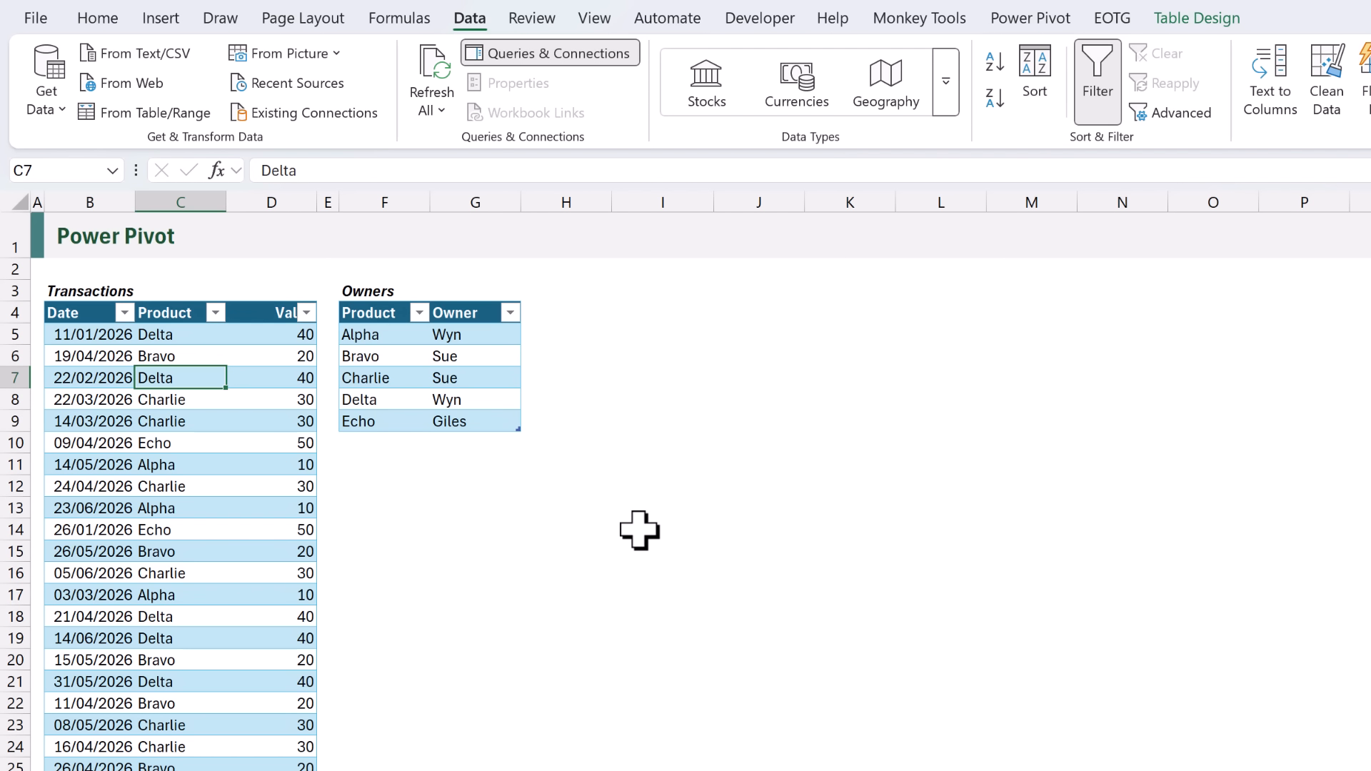
Start a PivotTable from the Data Model placed at cell I4 on this sheet.
{"action": "left_click", "coordinate": [662, 311]}
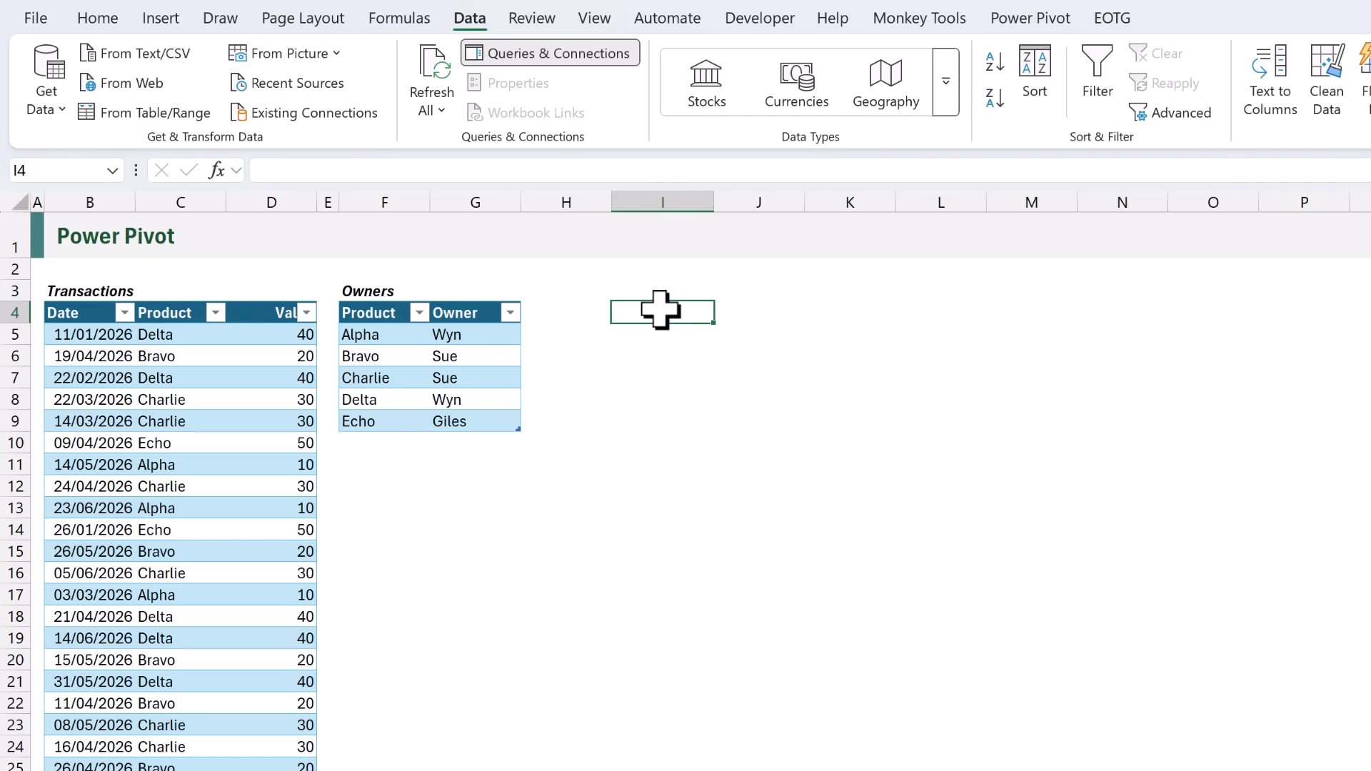
{"action": "left_click", "coordinate": [182, 20]}
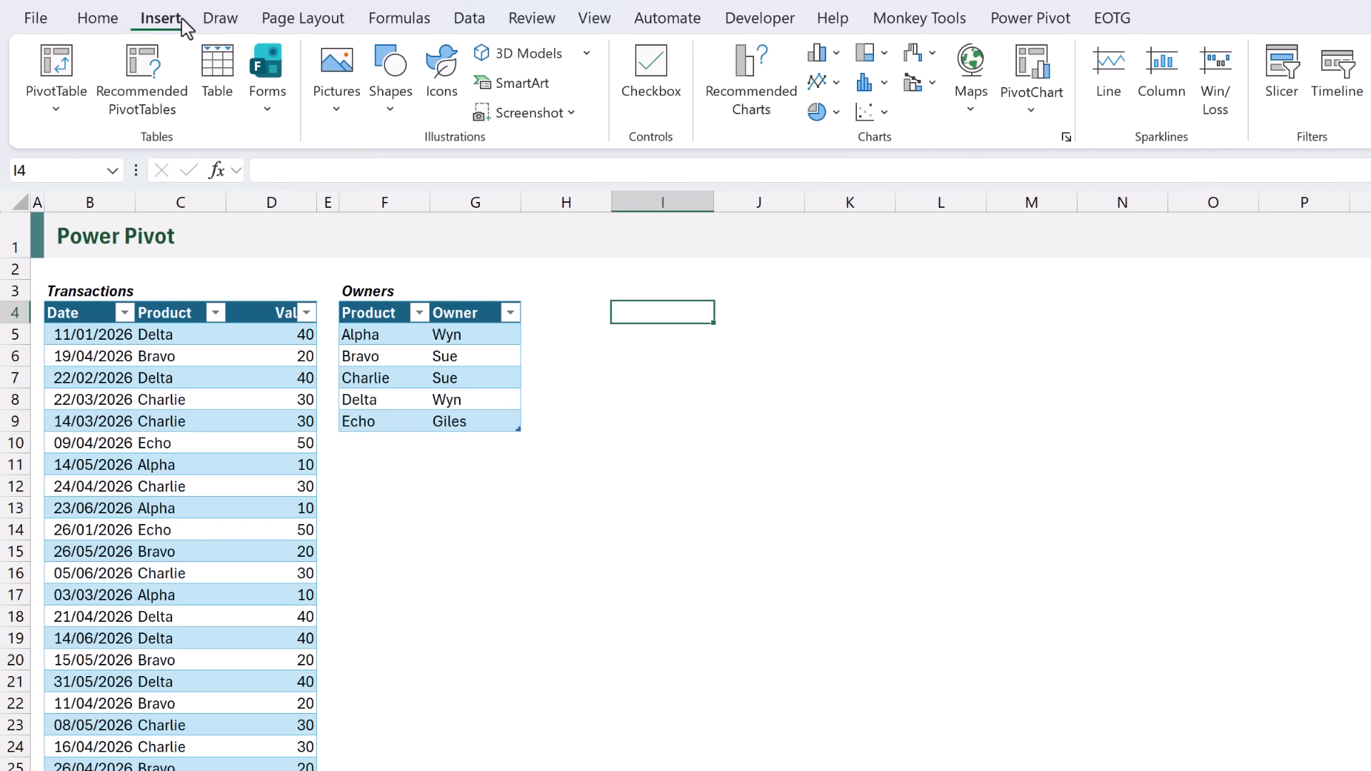
{"action": "left_click", "coordinate": [70, 116]}
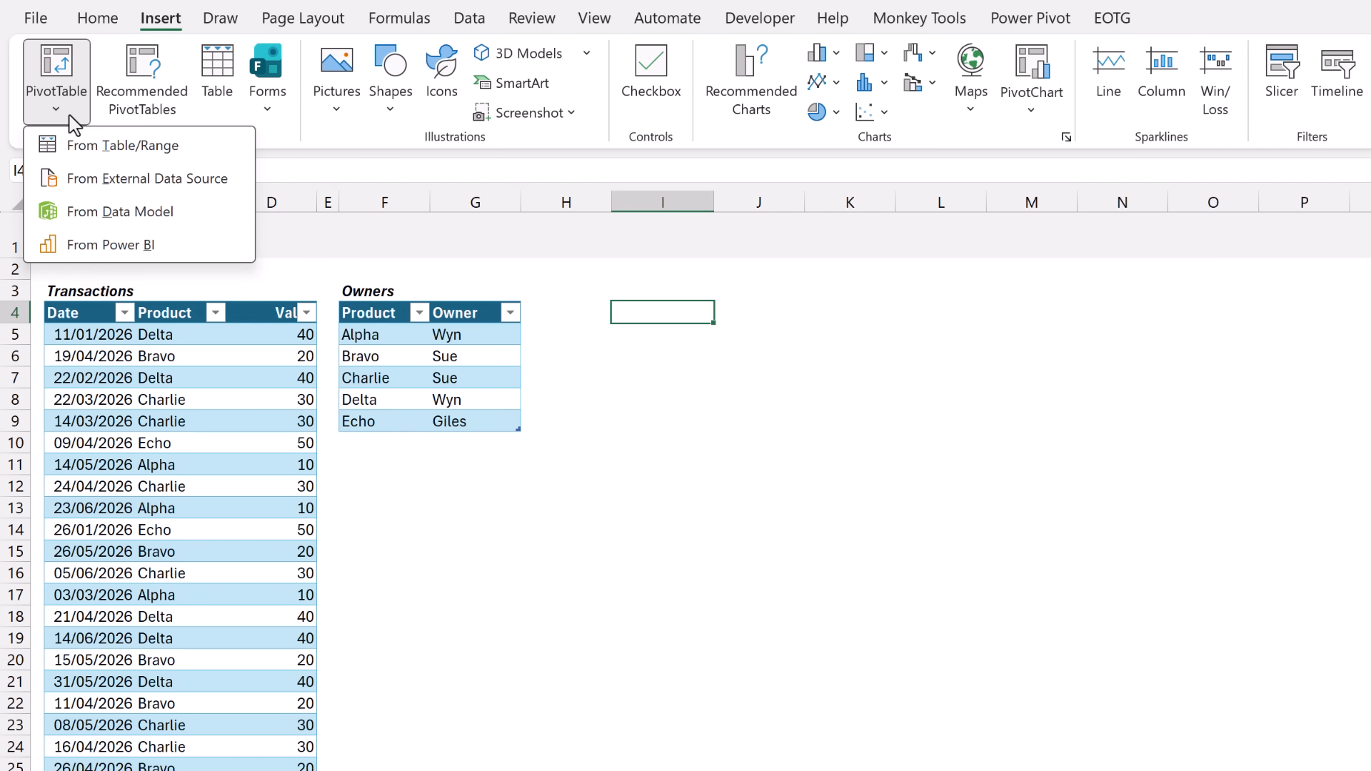
{"action": "left_click", "coordinate": [92, 214]}
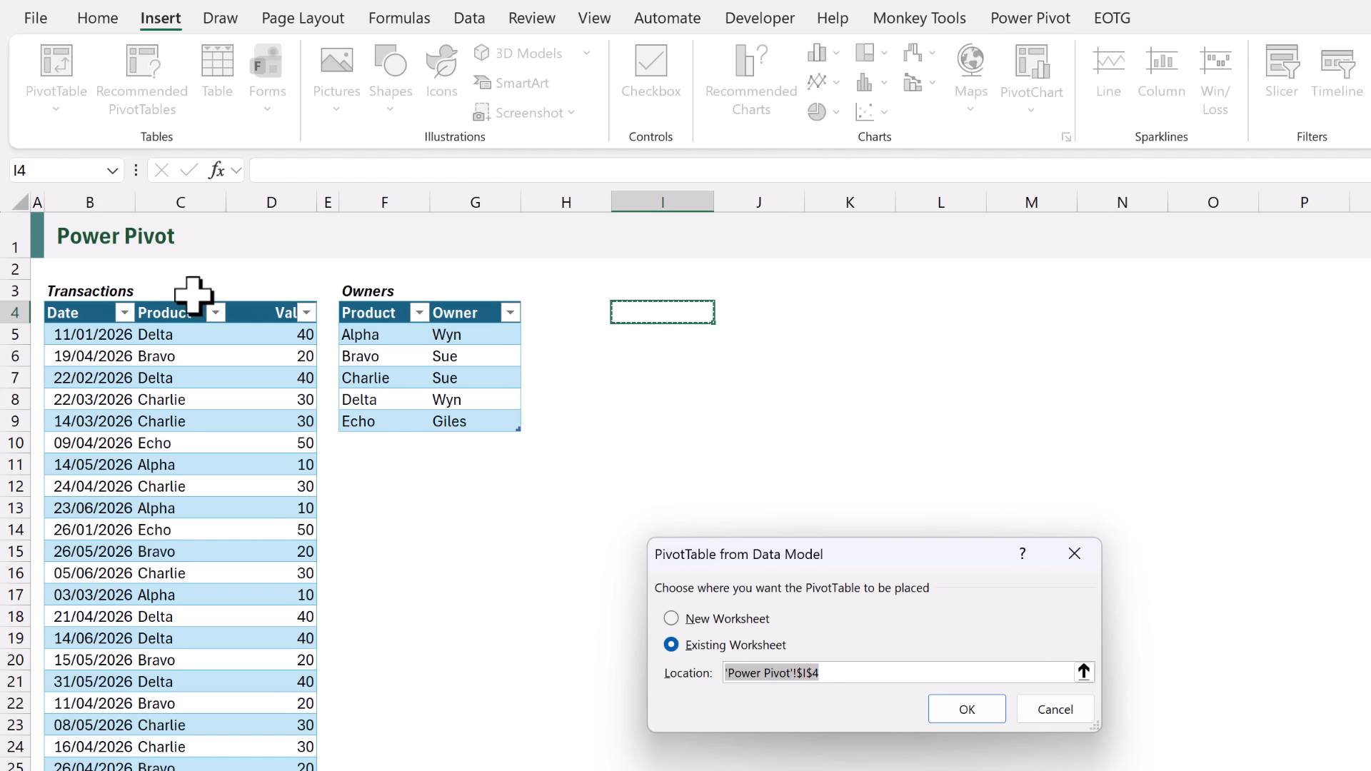
Create the PivotTable with Owners' Owner field in Rows, listing Giles, Sue and Wyn.
{"action": "left_click", "coordinate": [965, 712]}
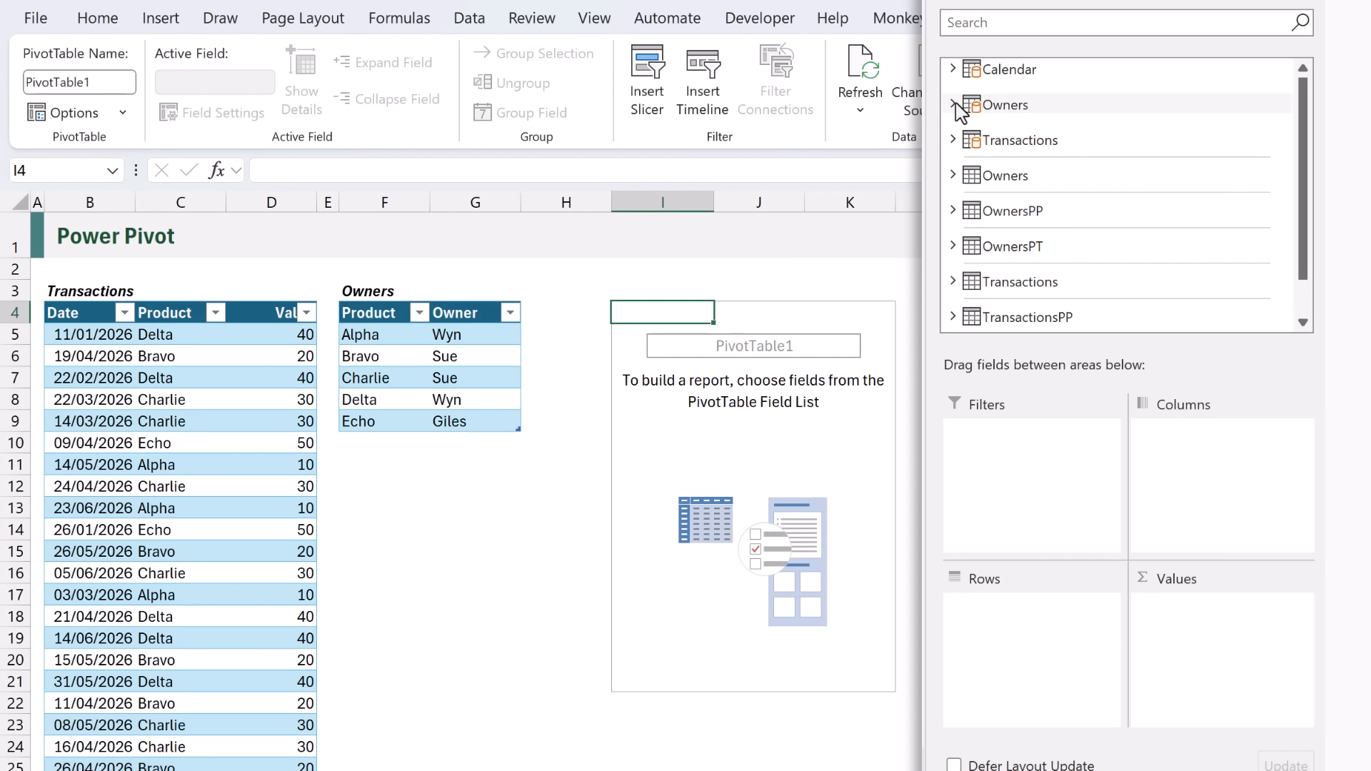
{"action": "left_click", "coordinate": [955, 106]}
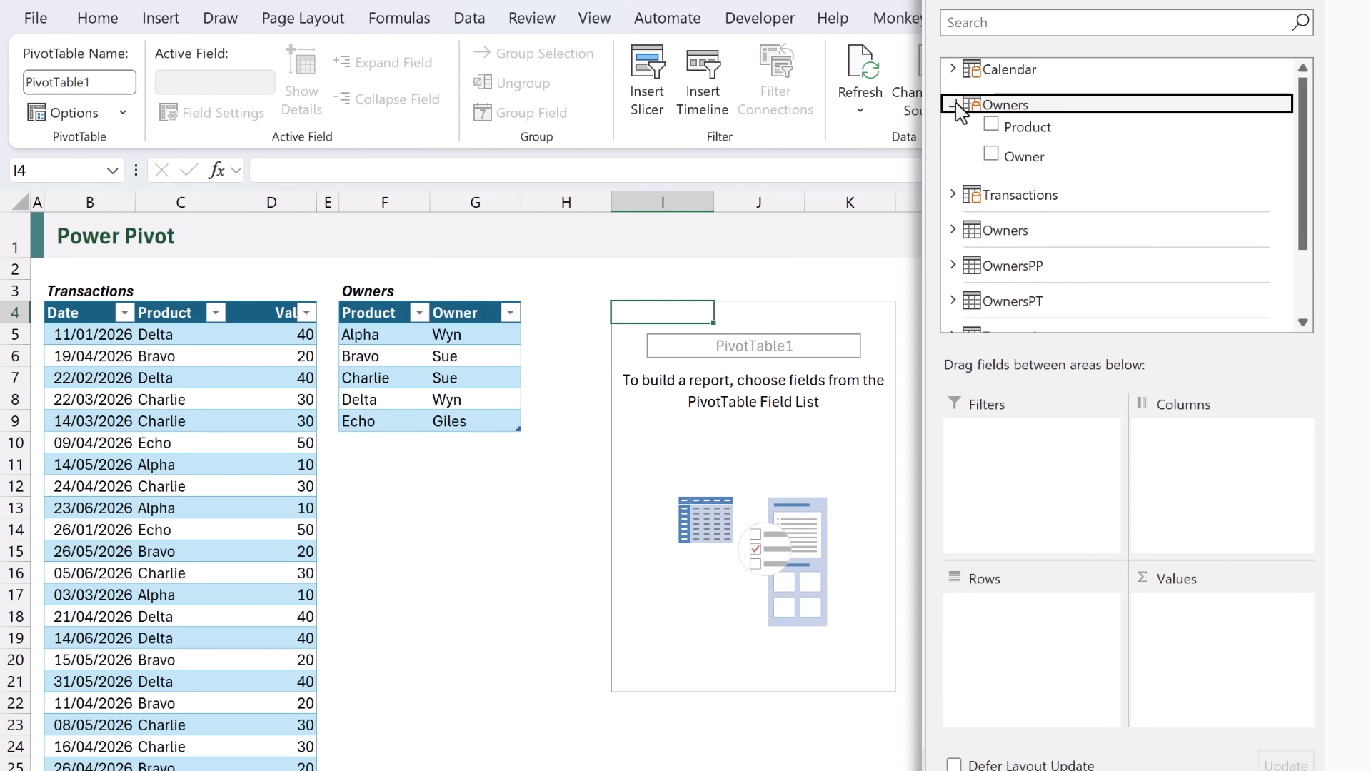
{"action": "left_click_drag", "start_coordinate": [1029, 157], "coordinate": [1014, 632]}
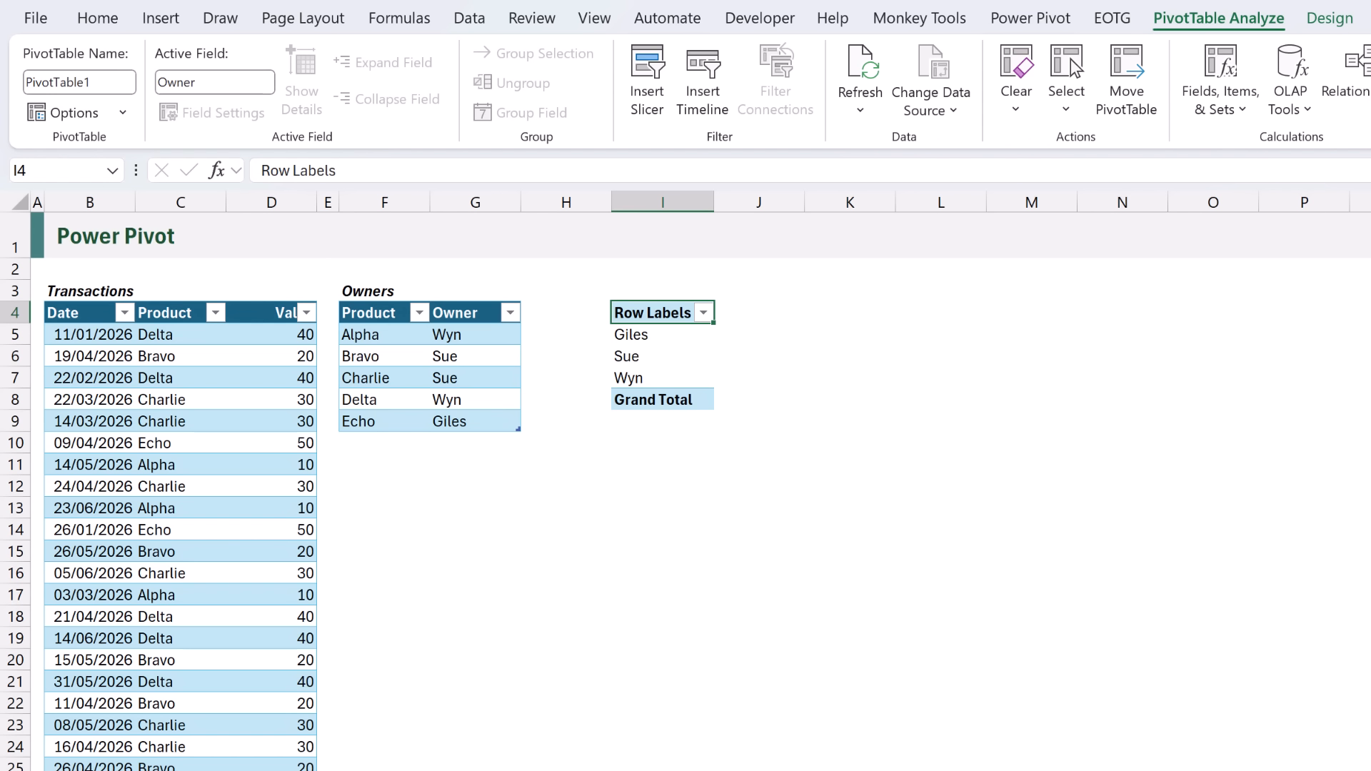
Add an End of Month slicer, select 31/03/2026, and place it right of the PivotTable.
{"action": "left_click", "coordinate": [656, 103]}
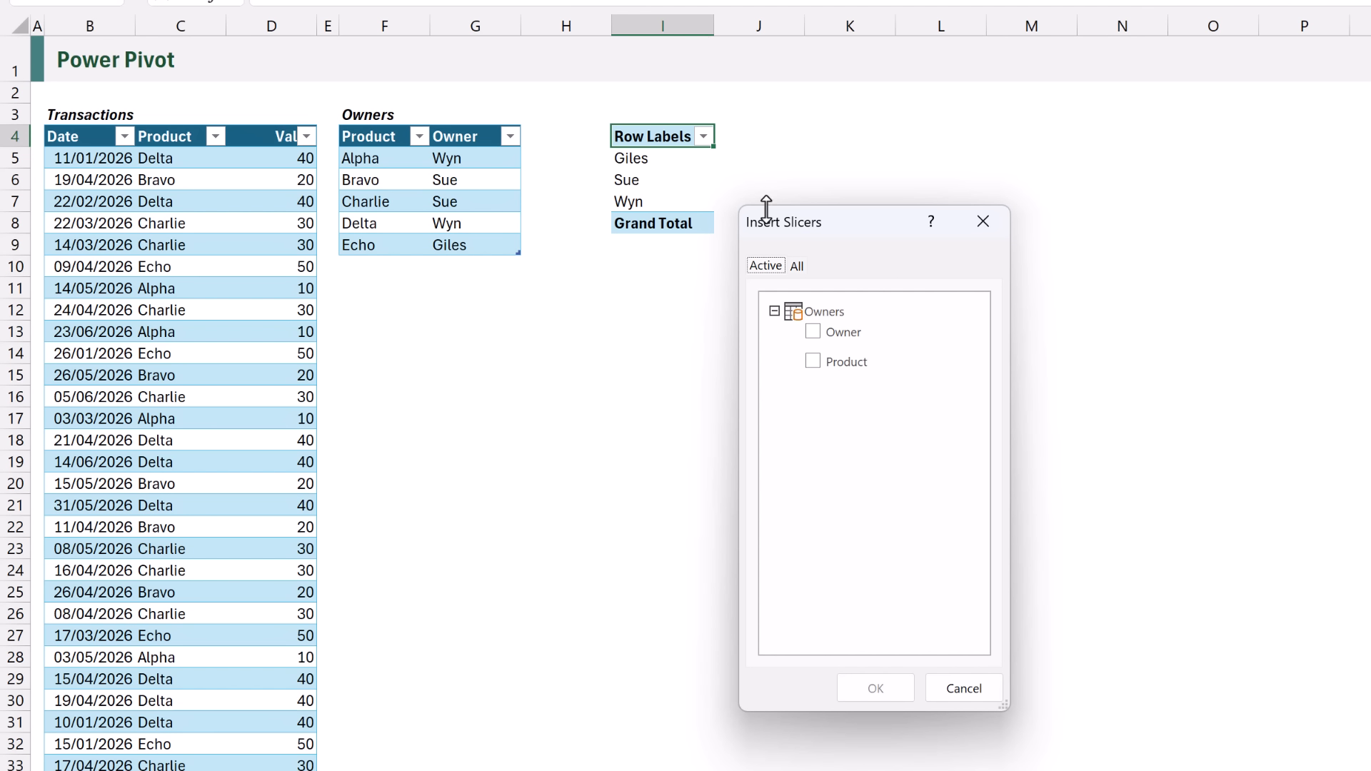
{"action": "left_click", "coordinate": [798, 266]}
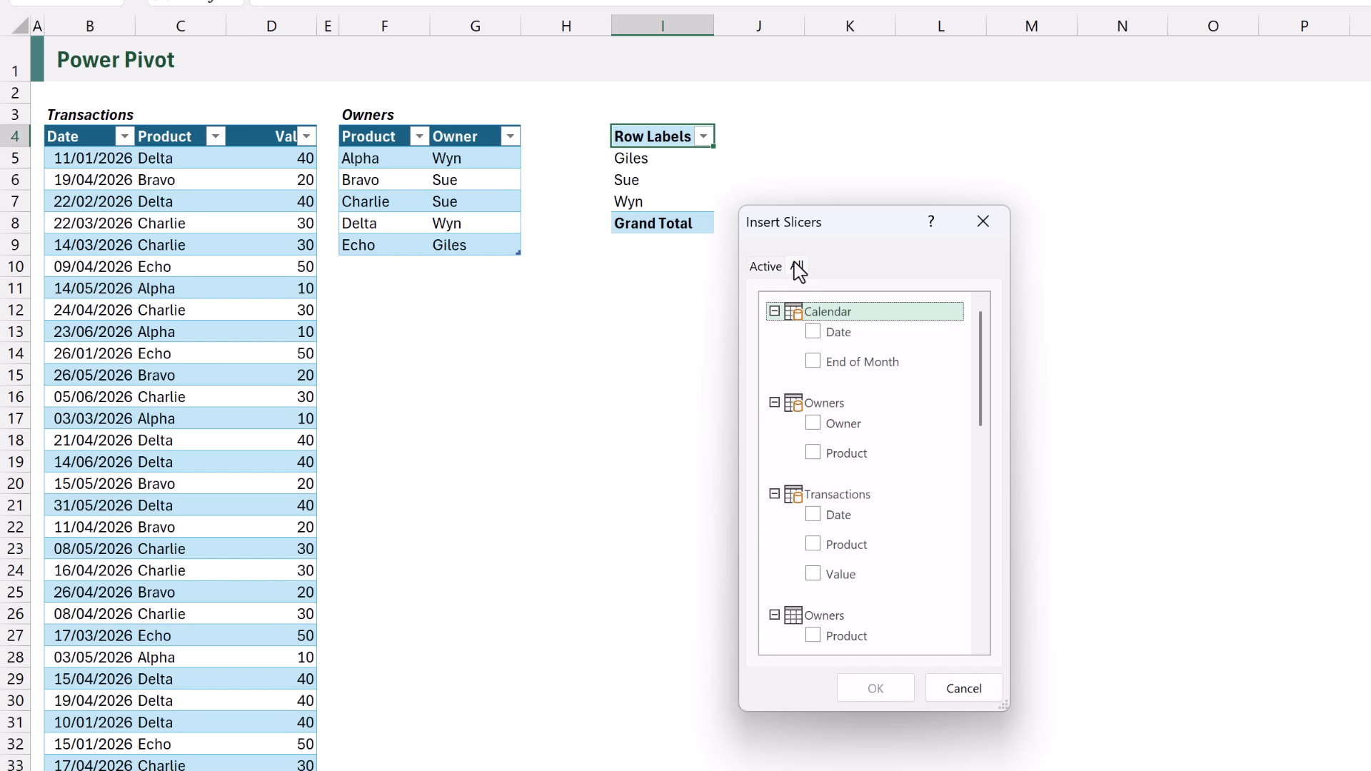
{"action": "left_click", "coordinate": [813, 362]}
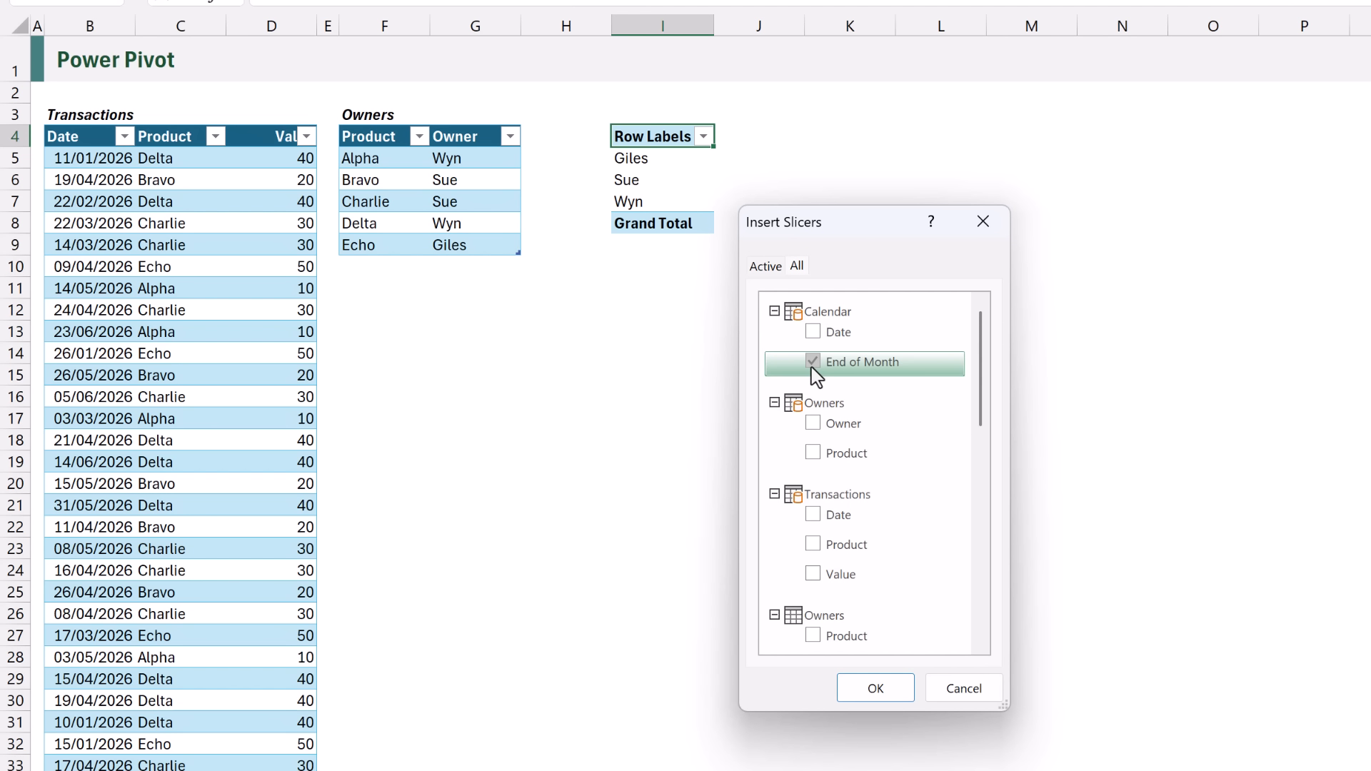
{"action": "left_click", "coordinate": [874, 687]}
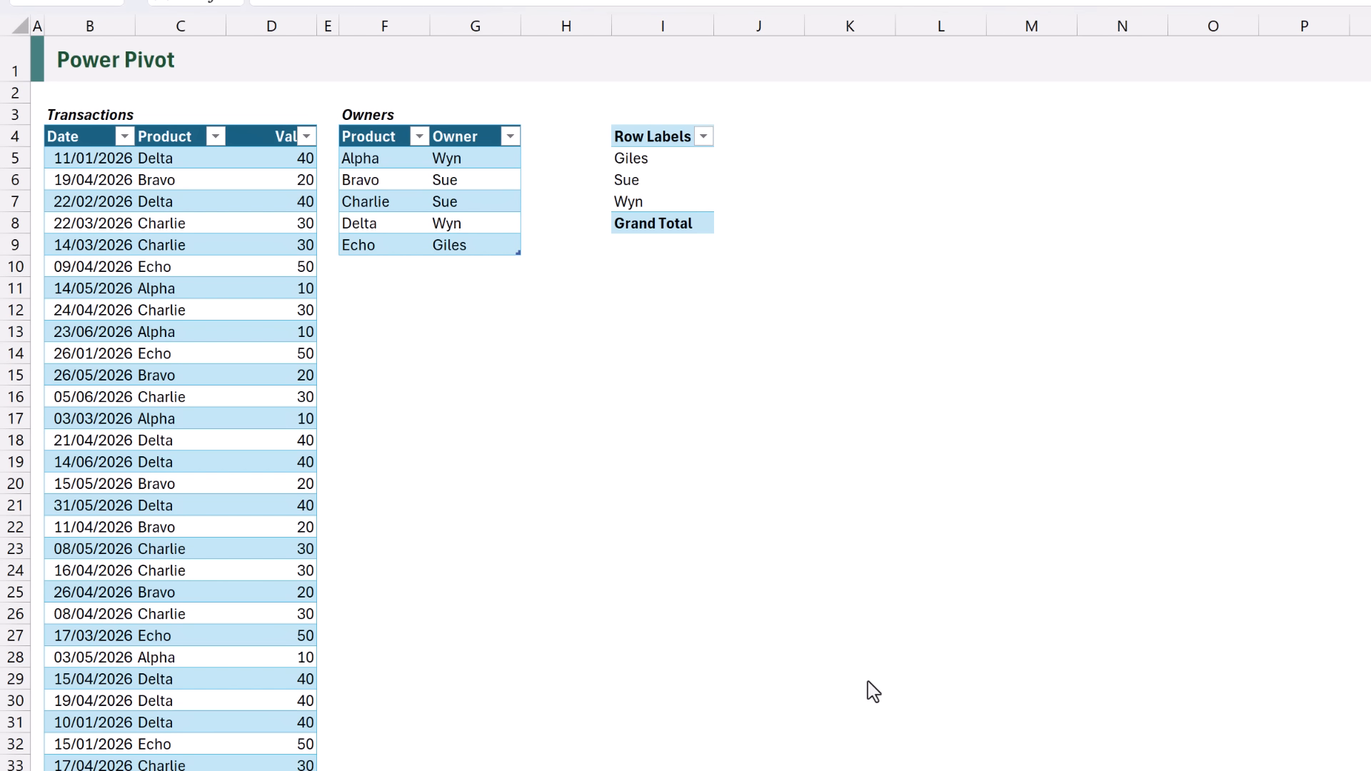
{"action": "left_click", "coordinate": [878, 434]}
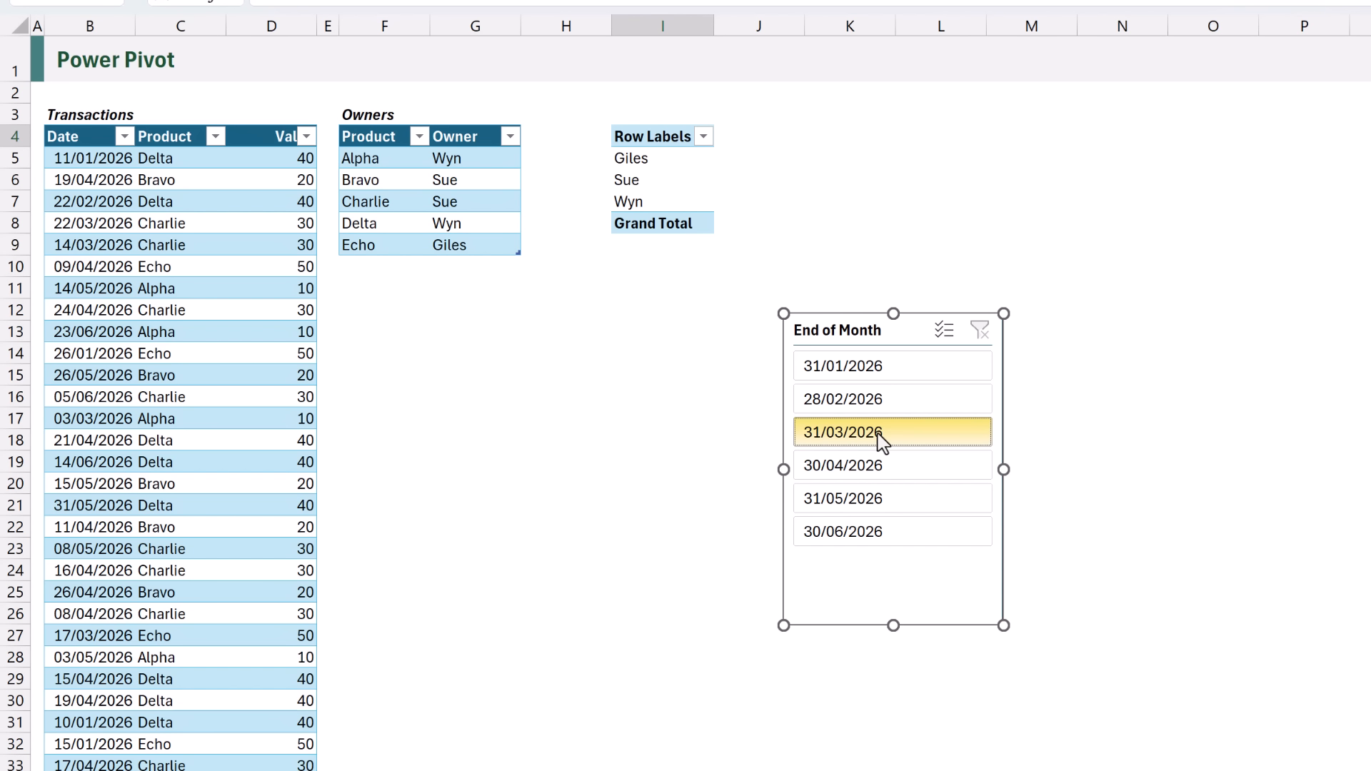
{"action": "left_click_drag", "start_coordinate": [850, 330], "coordinate": [1032, 137]}
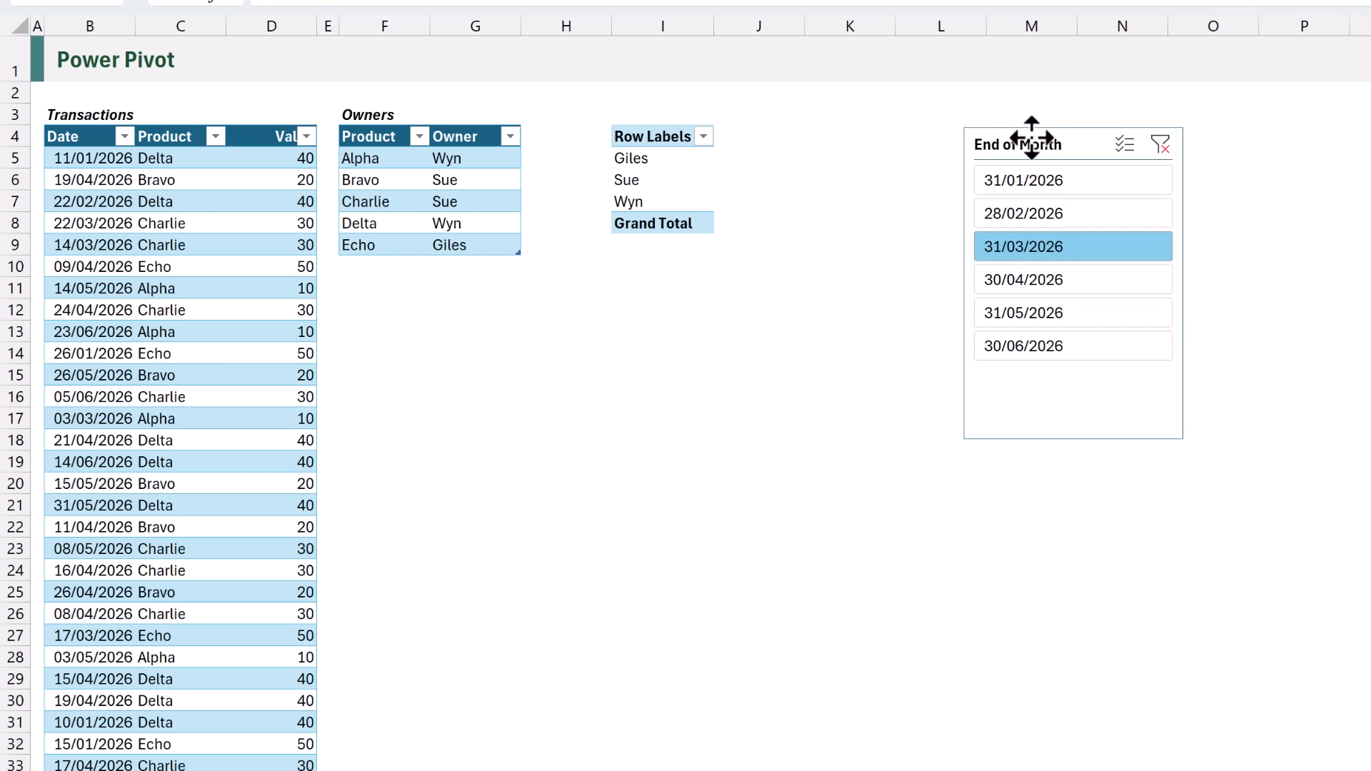
{"action": "left_click", "coordinate": [1026, 21]}
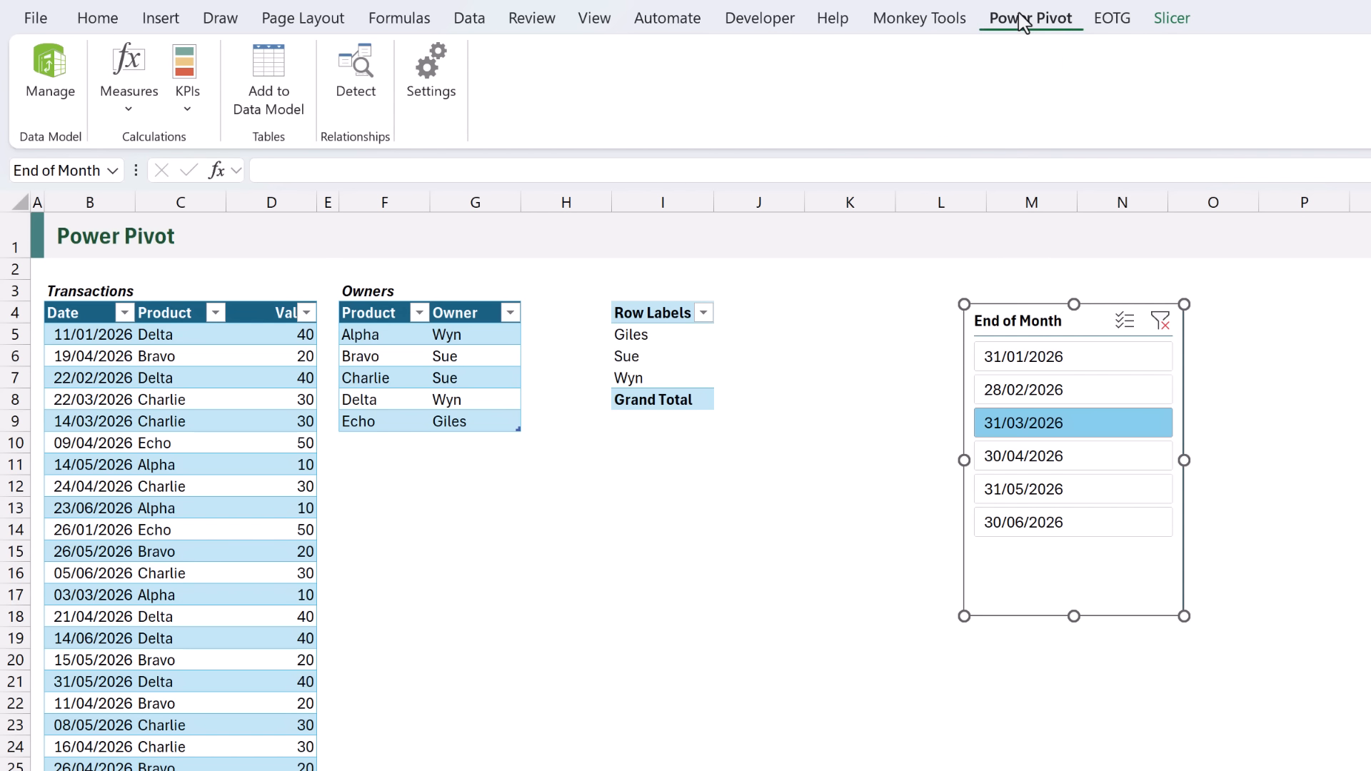
Add a Period measure =SUM(Transactions[Value]), giving a Grand Total of 5350.
{"action": "left_click", "coordinate": [145, 121]}
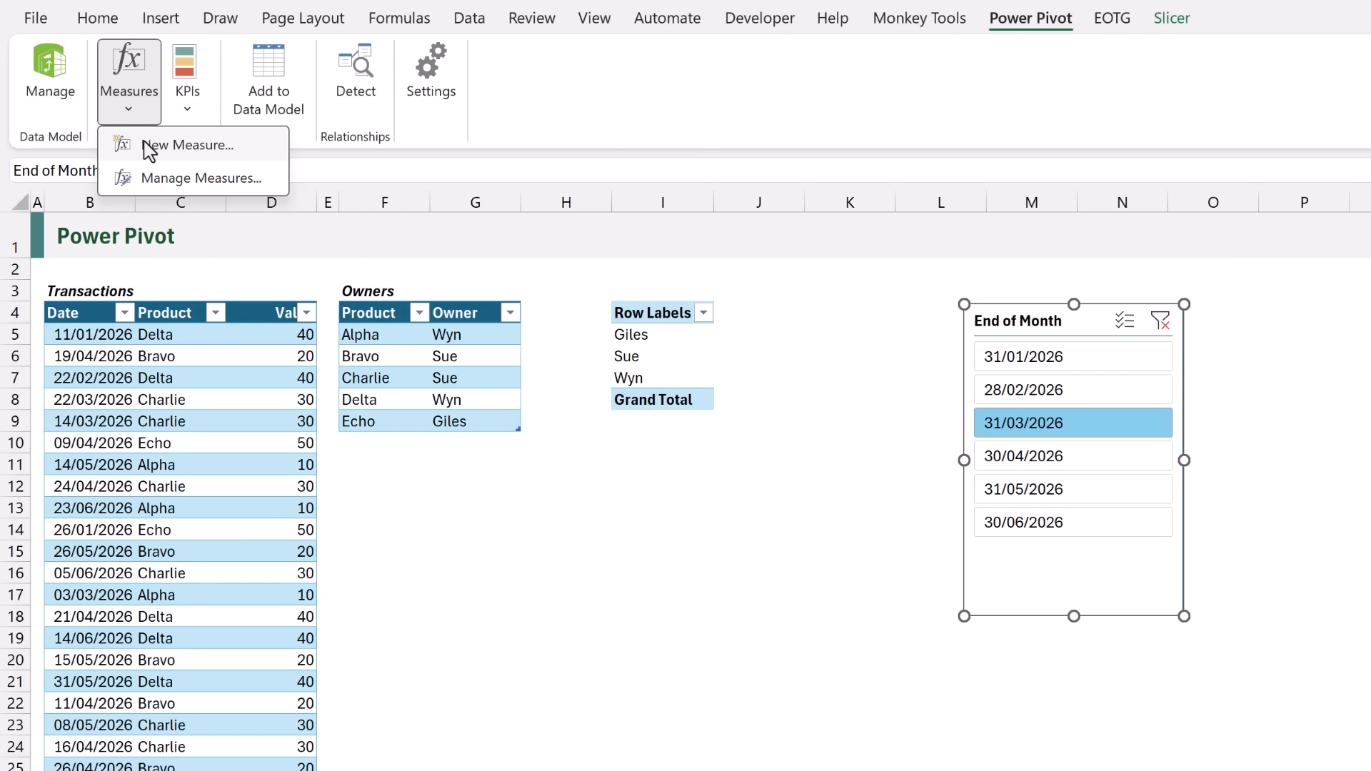
{"action": "left_click", "coordinate": [147, 145]}
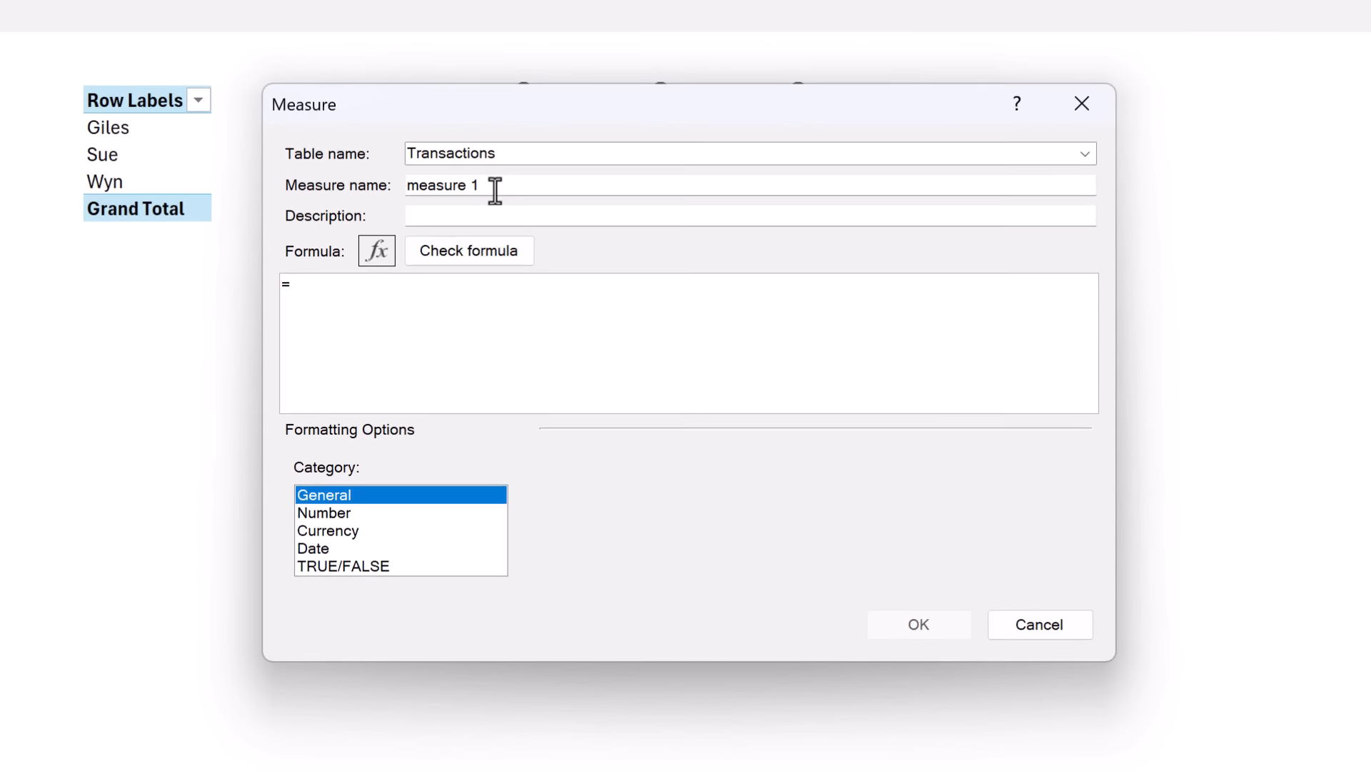
{"action": "left_click_drag", "start_coordinate": [943, 383], "coordinate": [835, 381]}
{"action": "type", "text": "Period"}
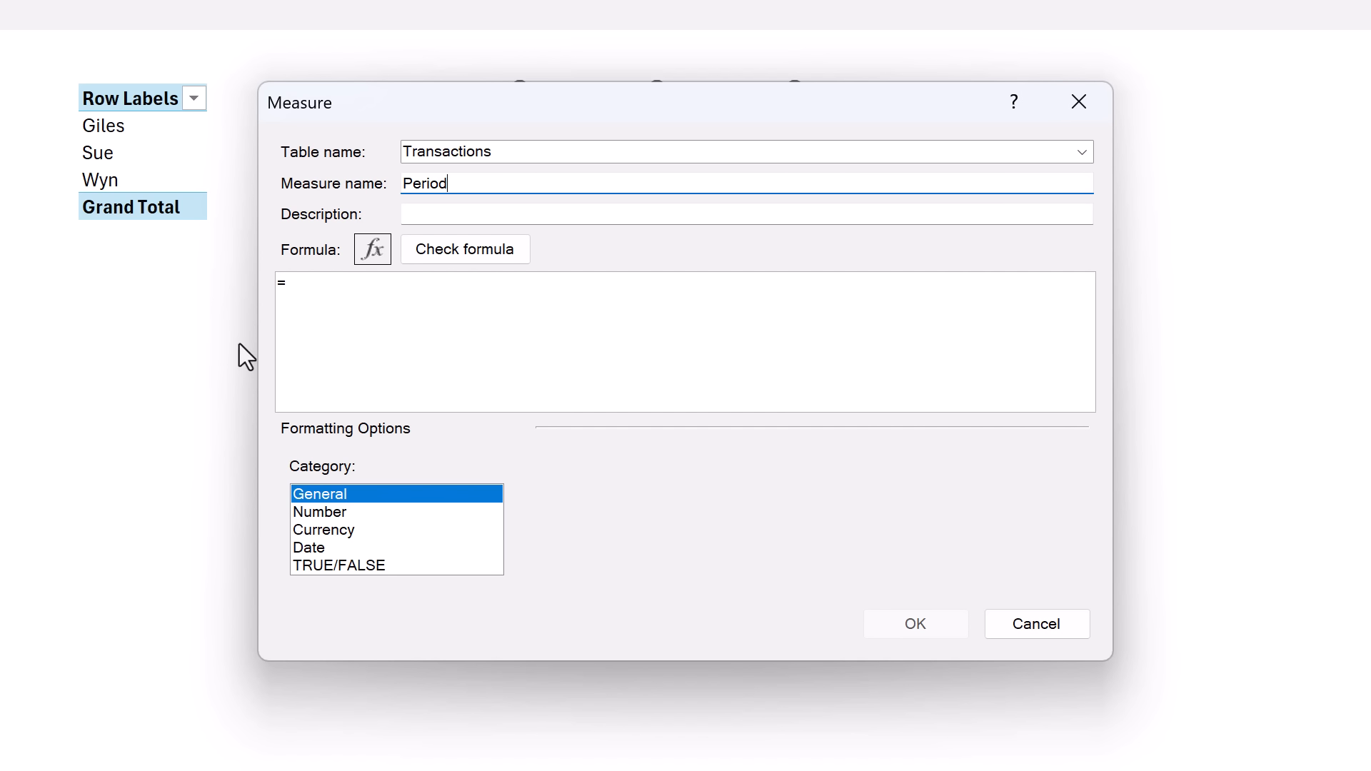
{"action": "left_click", "coordinate": [315, 282]}
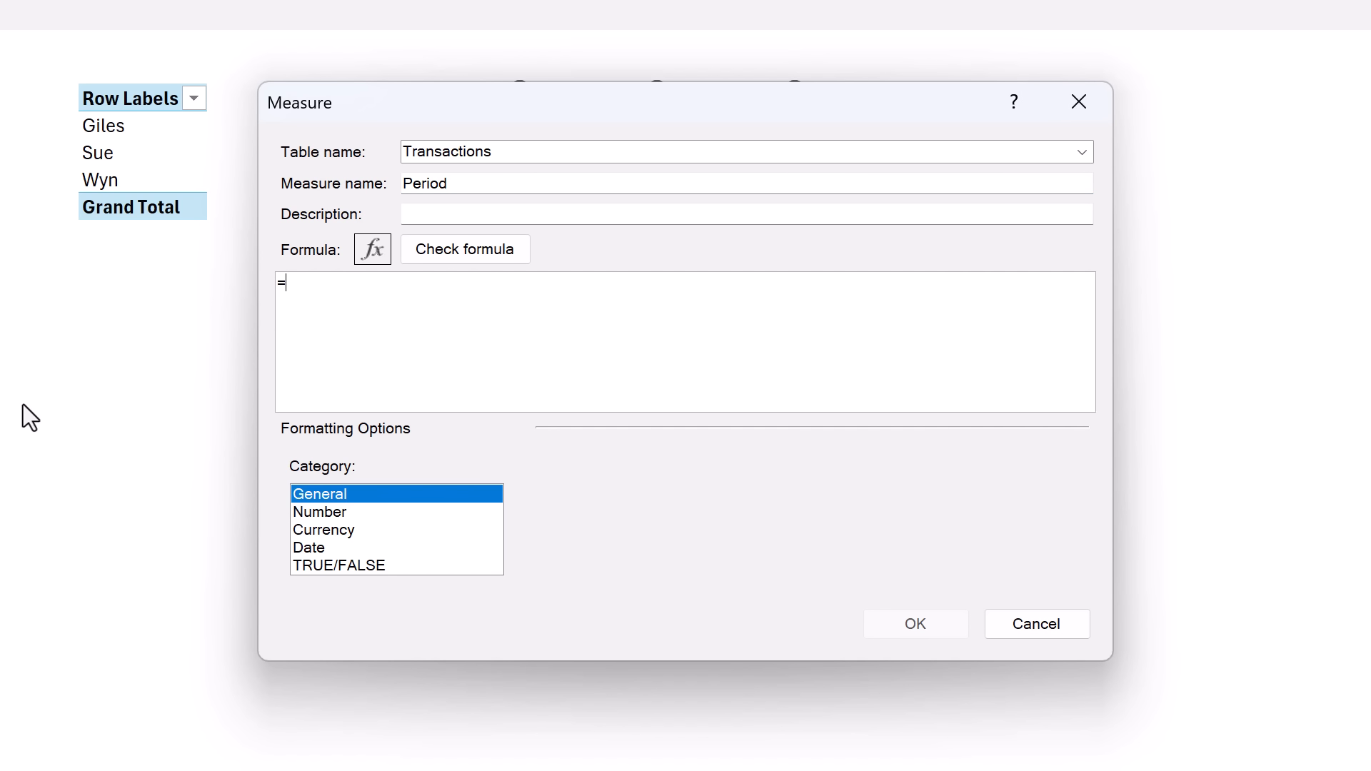
{"action": "type", "text": "SUM"}
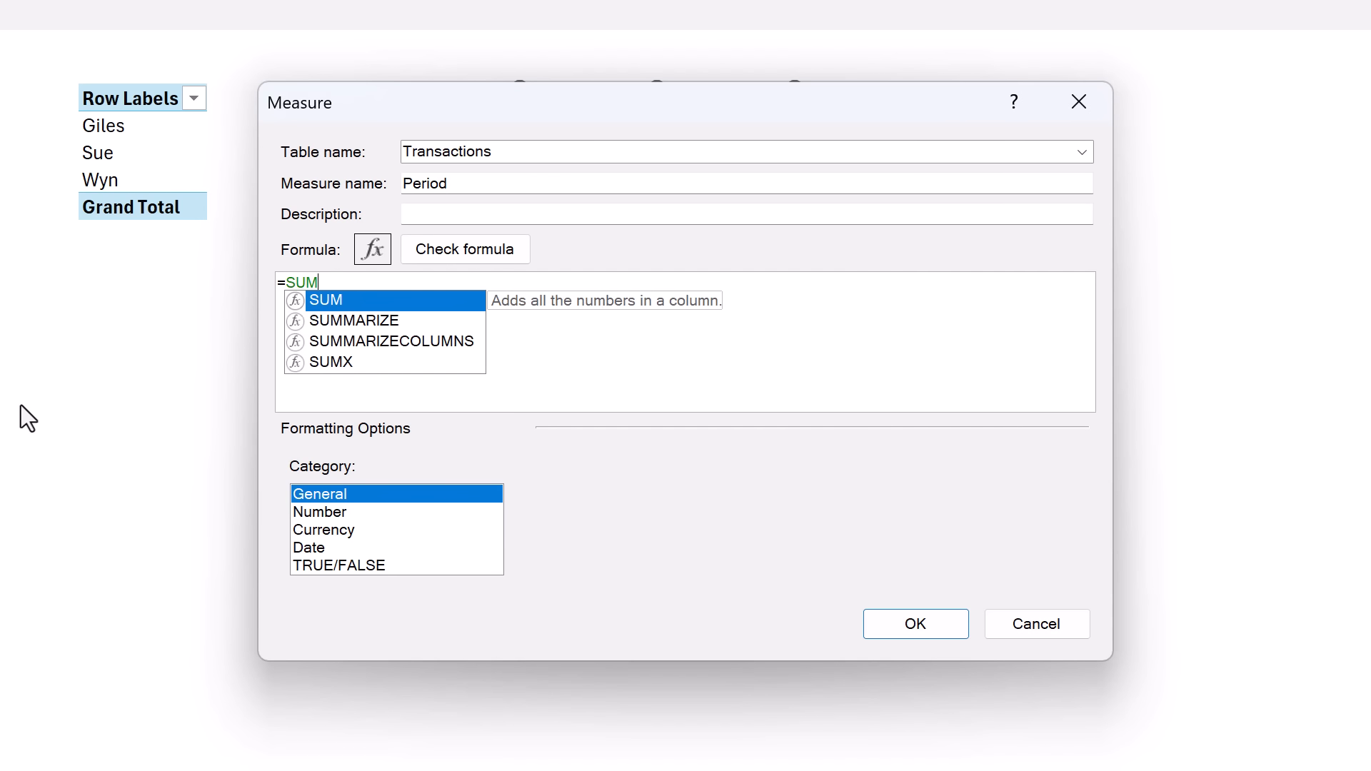
{"action": "type", "text": "(Trans"}
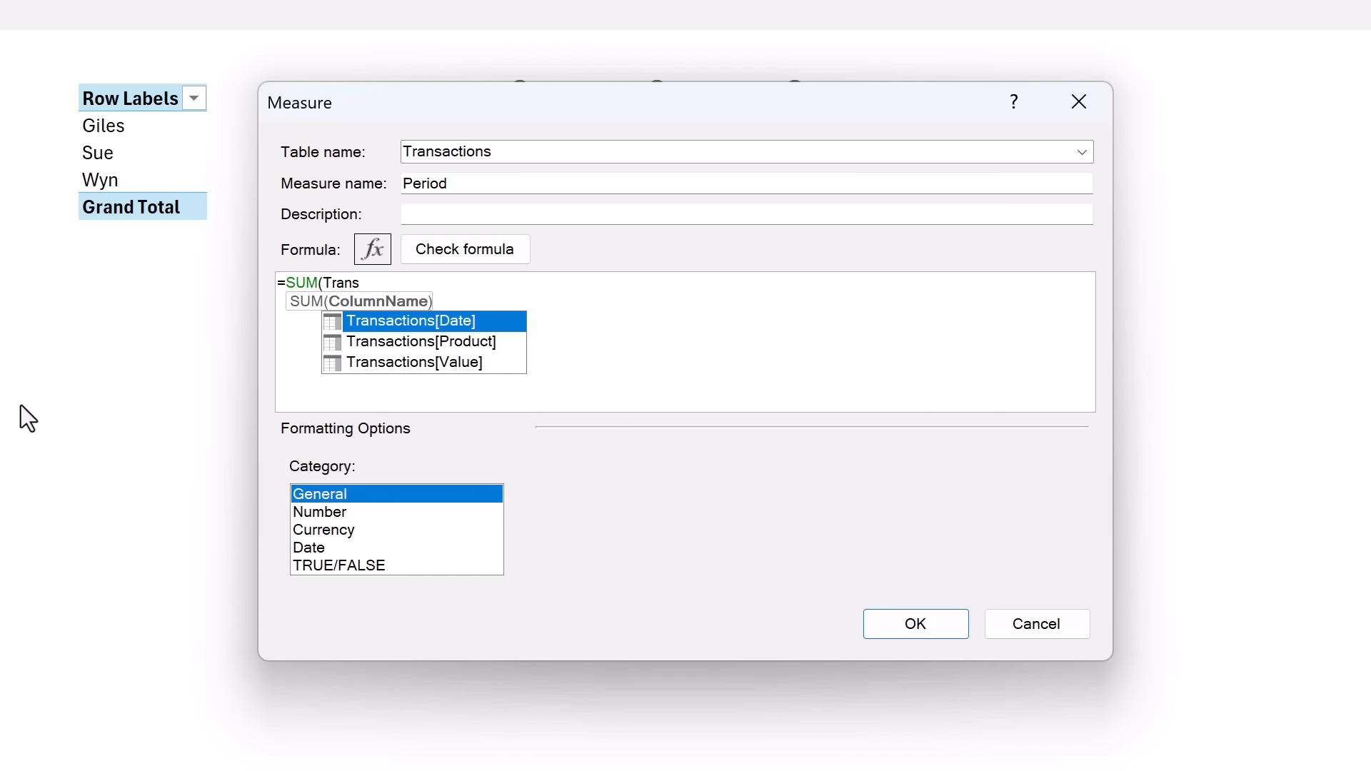
{"action": "key", "text": "Down"}
{"action": "key", "text": "Down"}
{"action": "key", "text": "Tab"}
{"action": "type", "text": ")"}
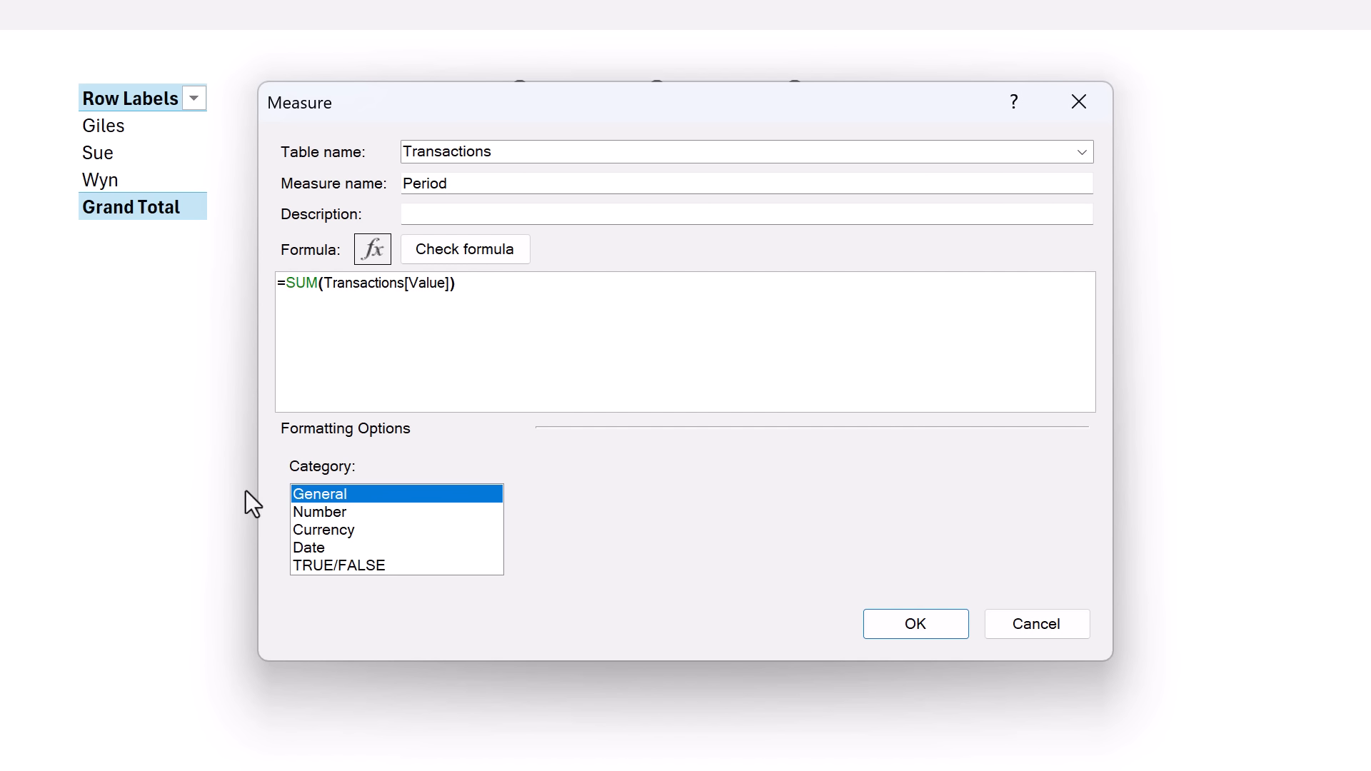
{"action": "left_click", "coordinate": [927, 620]}
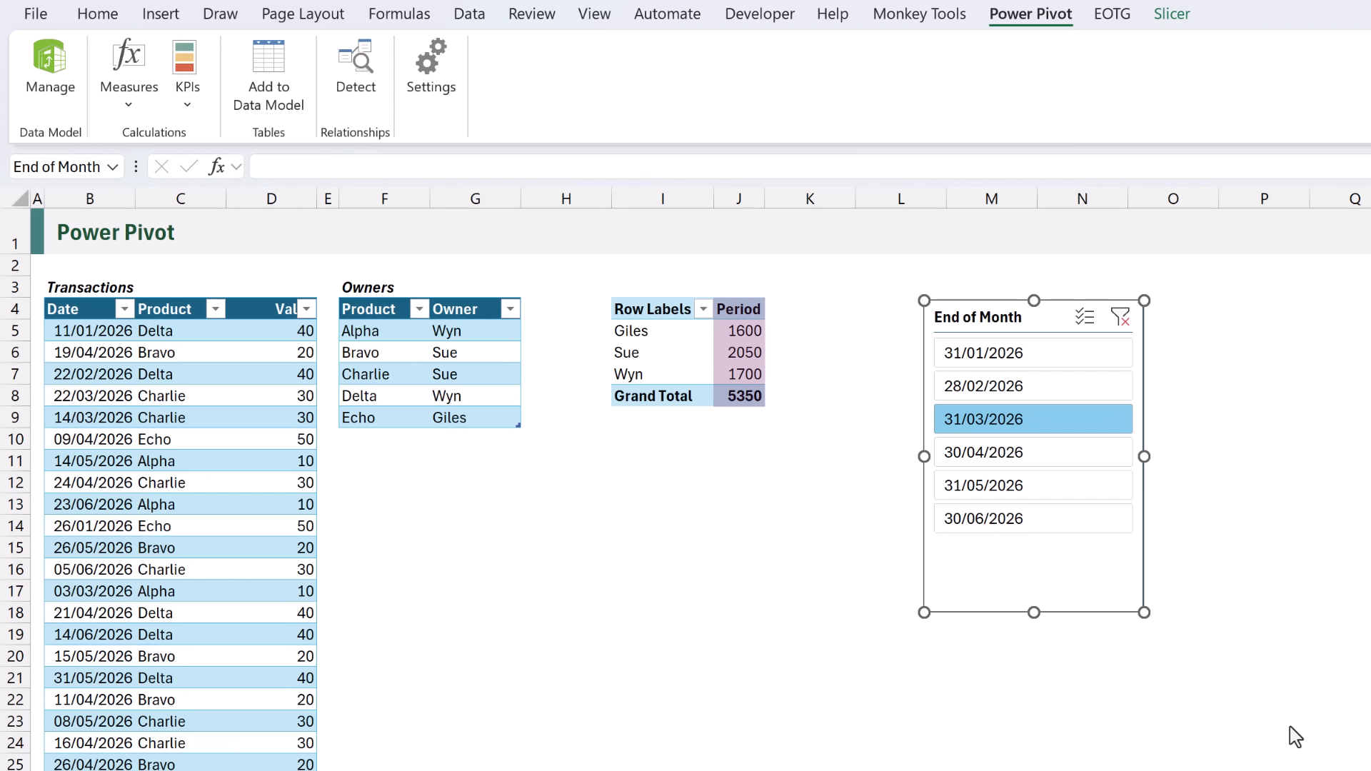
Create a YTD measure starting with CALCULATE(SUM(Transactions[Value]),.
{"action": "left_click", "coordinate": [137, 114]}
{"action": "left_click", "coordinate": [149, 139]}
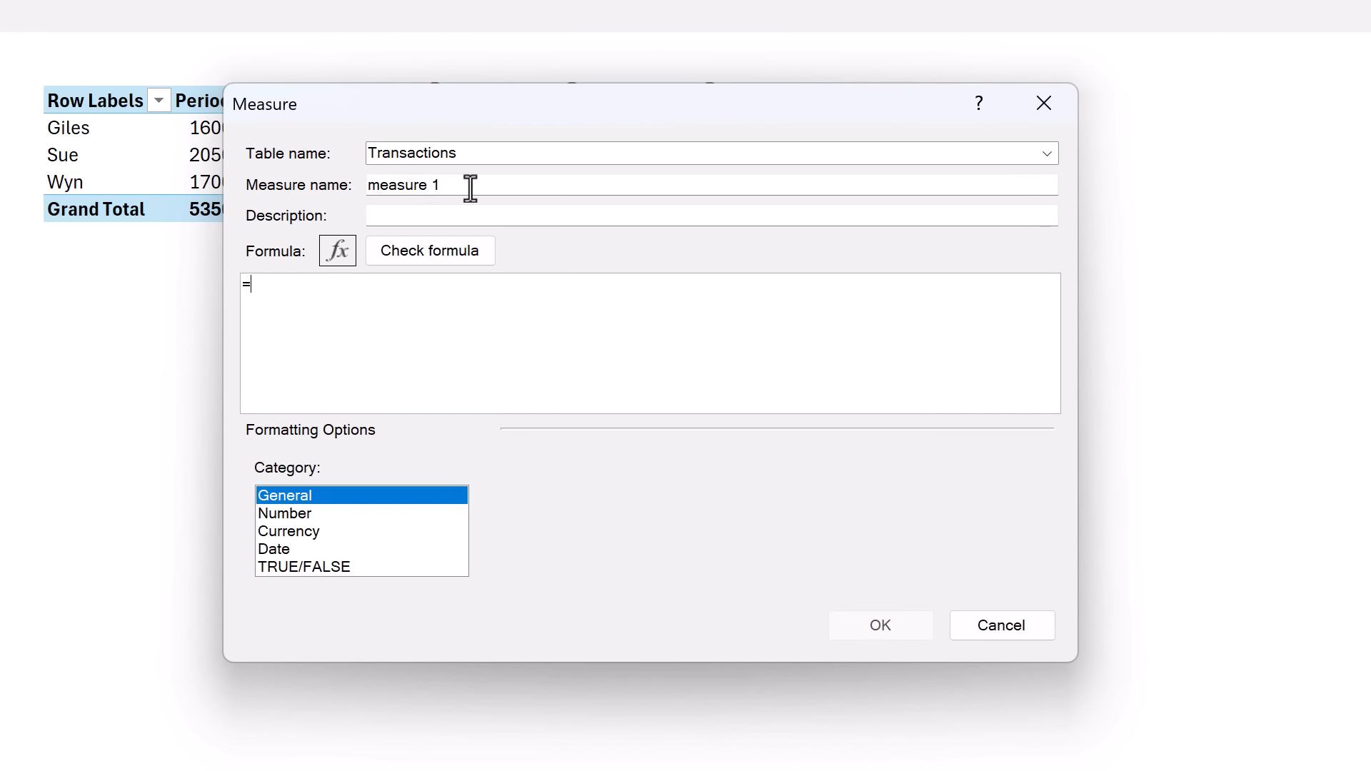
{"action": "left_click_drag", "start_coordinate": [468, 185], "coordinate": [365, 175]}
{"action": "type", "text": "YTD"}
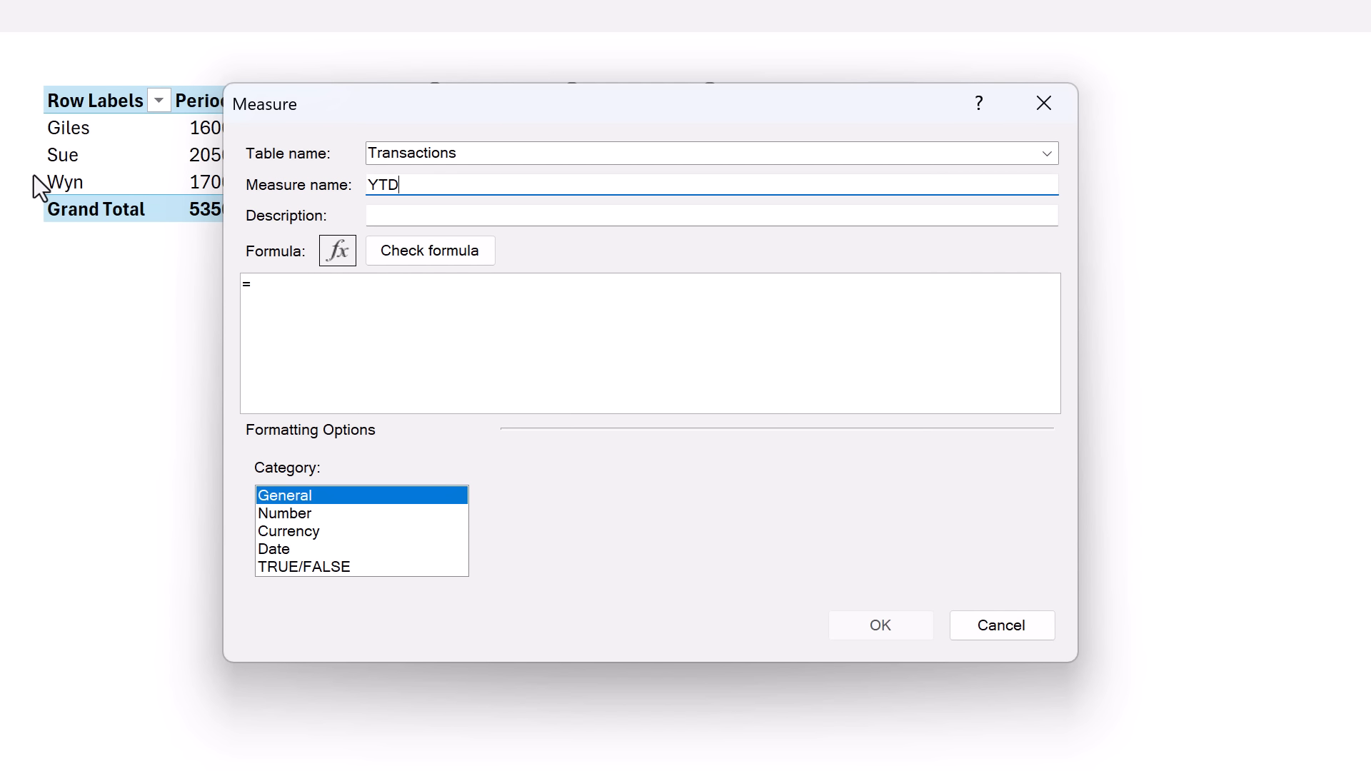
{"action": "left_click", "coordinate": [291, 303]}
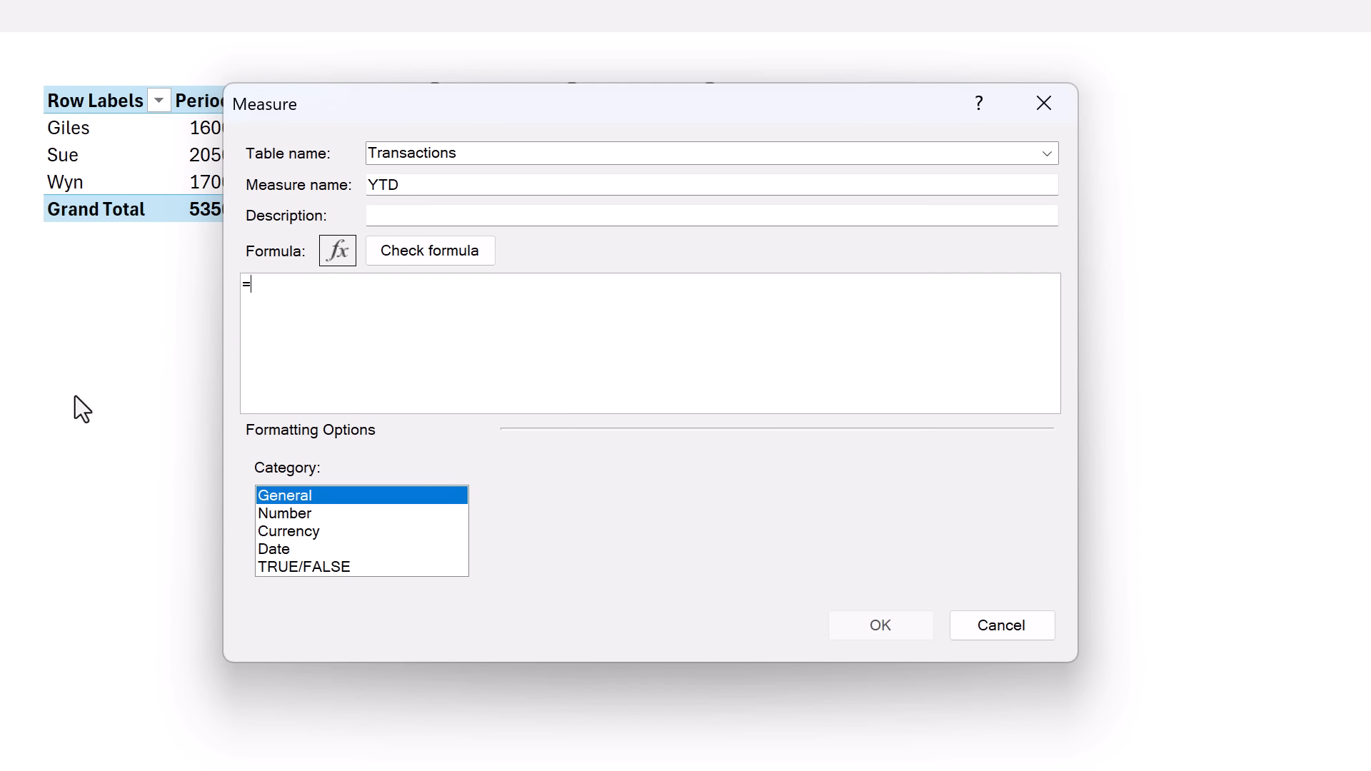
{"action": "type", "text": "CALCULATE("}
{"action": "key", "text": "Return"}
{"action": "type", "text": "SUM(Tra"}
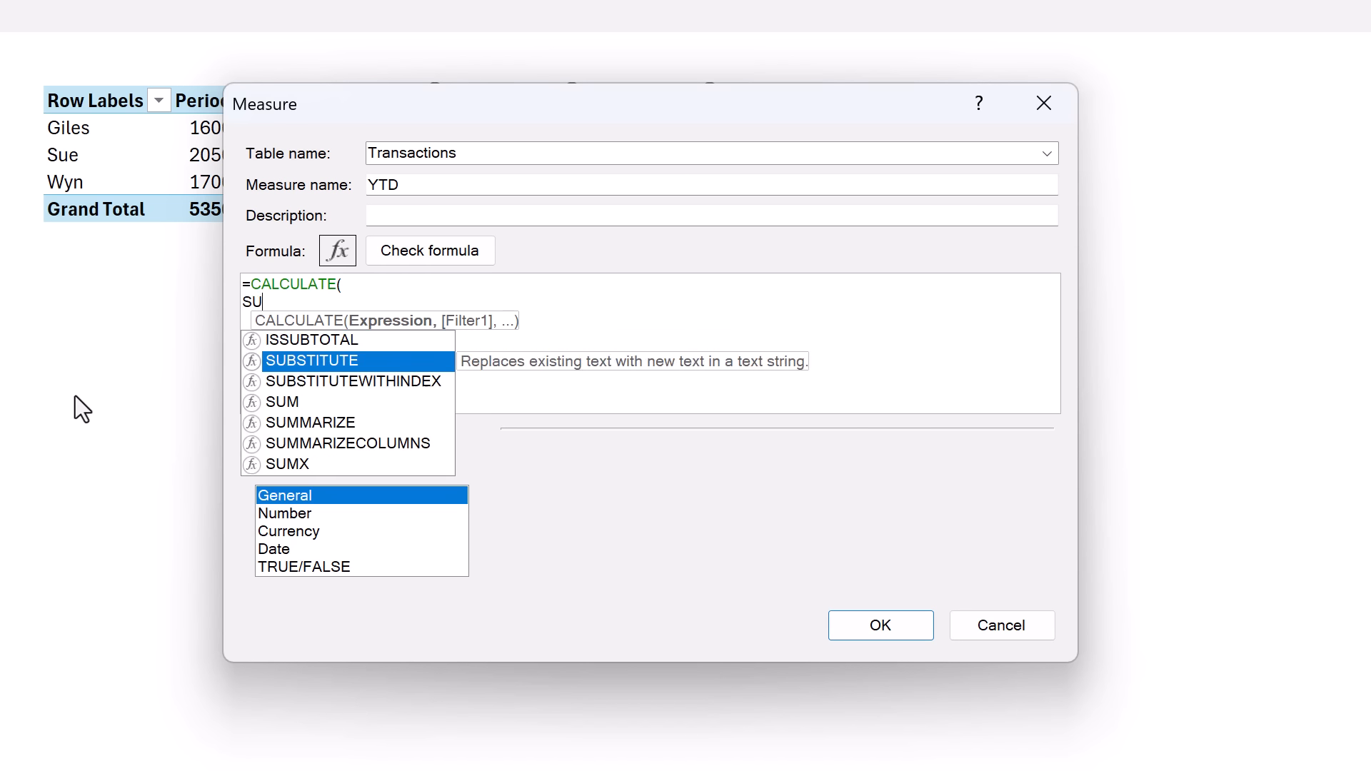
{"action": "key", "text": "Down"}
{"action": "key", "text": "Down"}
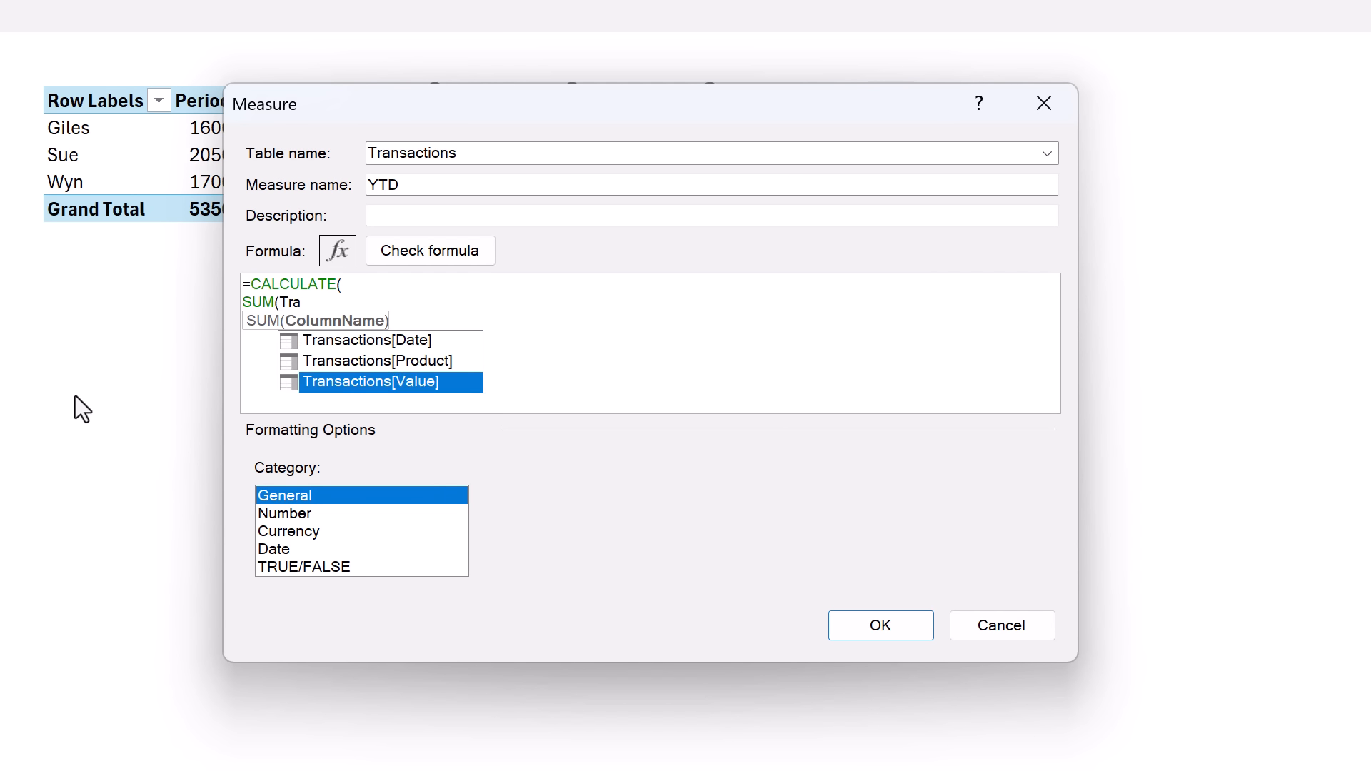
{"action": "key", "text": "Tab"}
{"action": "type", "text": "),"}
Complete the YTD formula with a DATESYTD filter, then select 31/01/2026 in the slicer.
{"action": "key", "text": "Return"}
{"action": "type", "text": "D"}
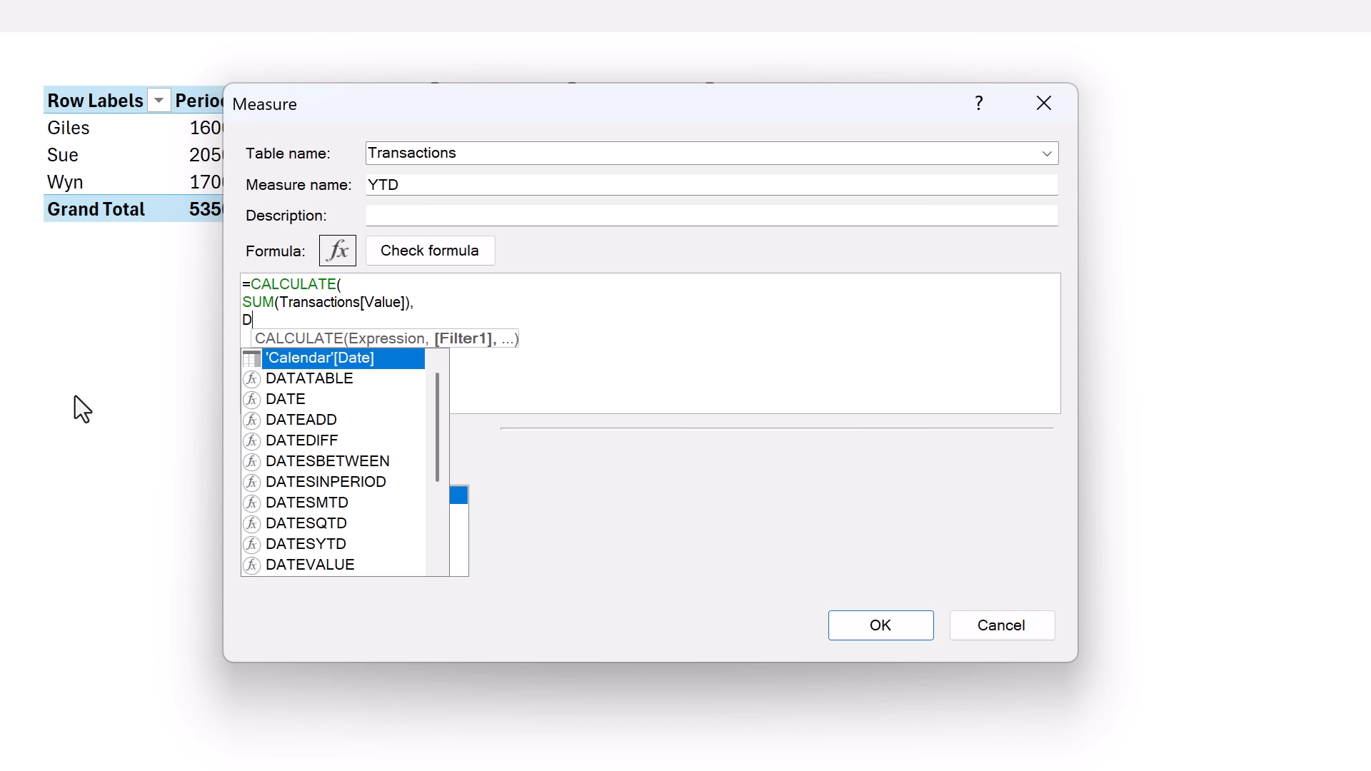
{"action": "type", "text": "ATES"}
{"action": "key", "text": "Down"}
{"action": "key", "text": "Down"}
{"action": "key", "text": "Down"}
{"action": "key", "text": "Down"}
{"action": "key", "text": "Tab"}
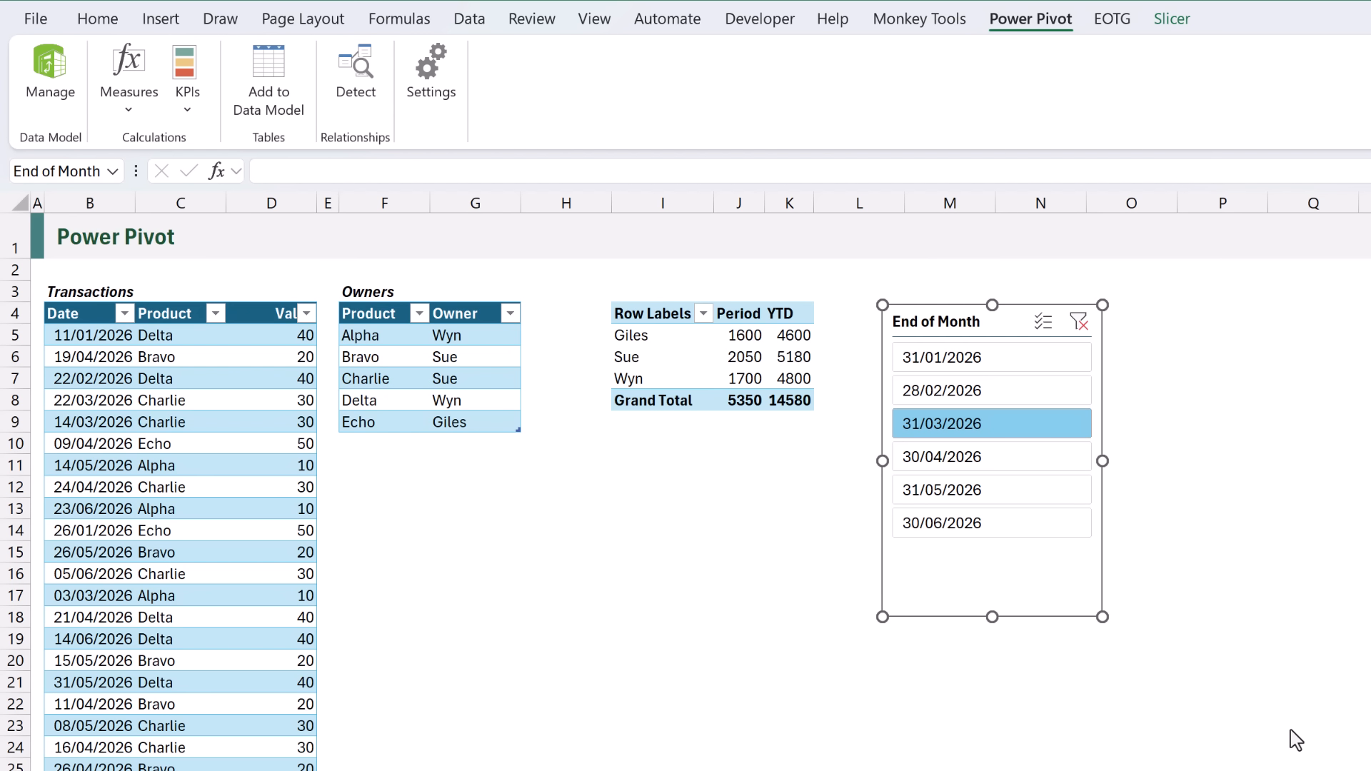
{"action": "left_click", "coordinate": [1024, 355]}
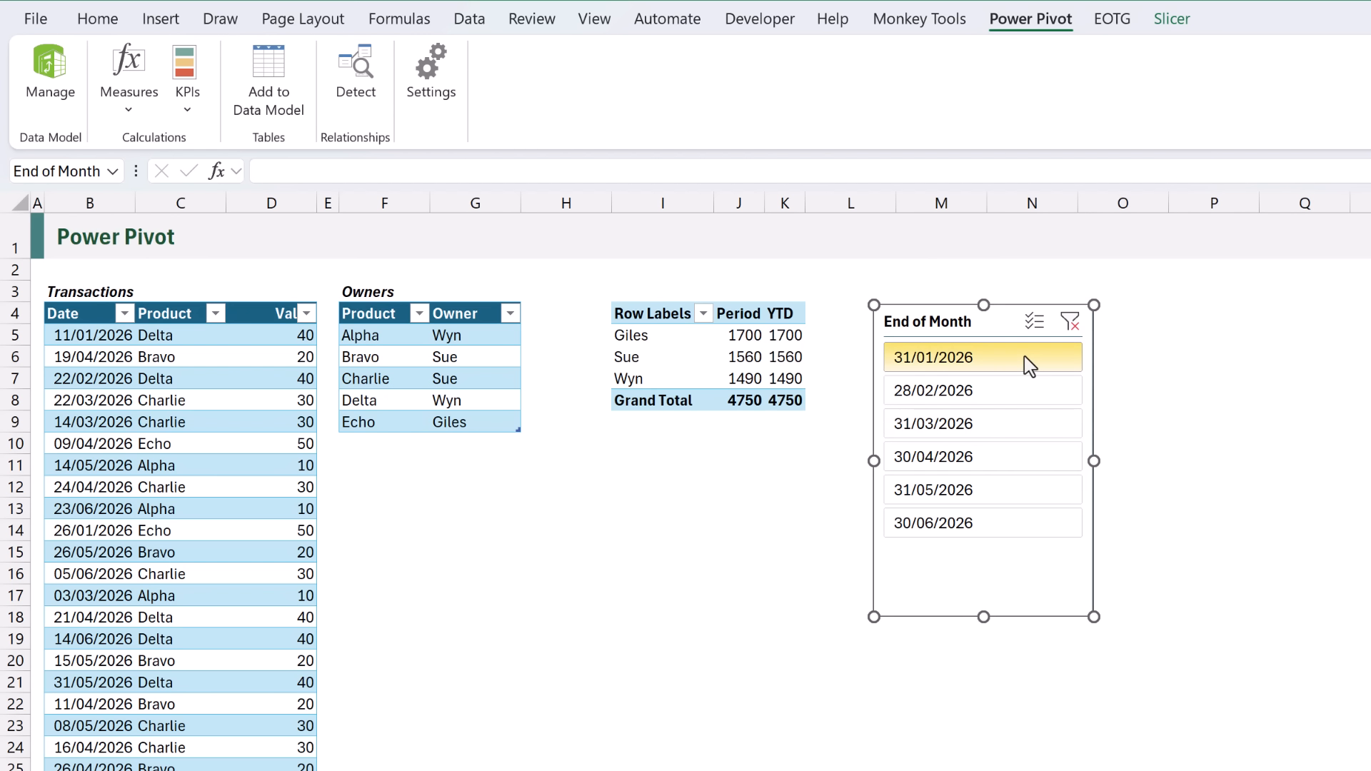
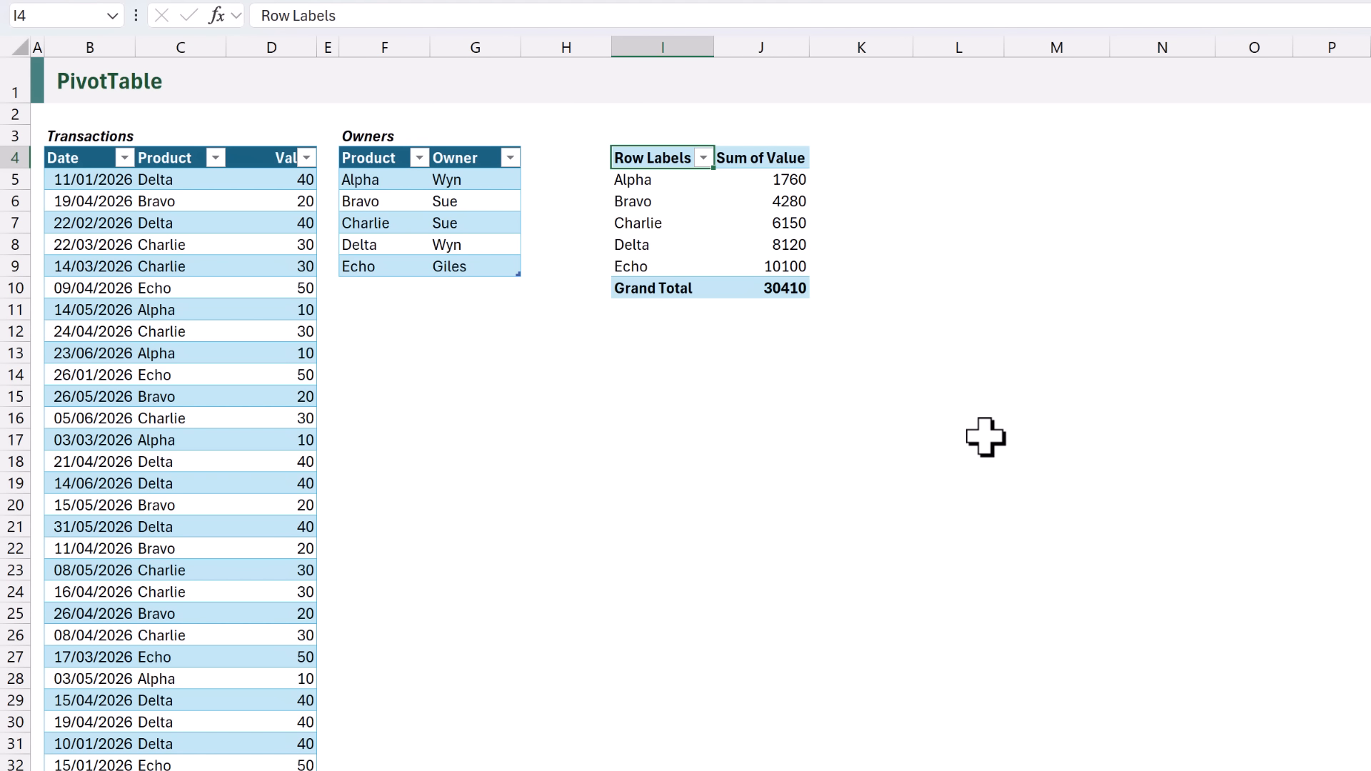
Insert two blank columns at E:F and enter the header Owner in E4.
{"action": "left_click_drag", "start_coordinate": [329, 43], "coordinate": [346, 45]}
{"action": "right_click", "coordinate": [347, 46]}
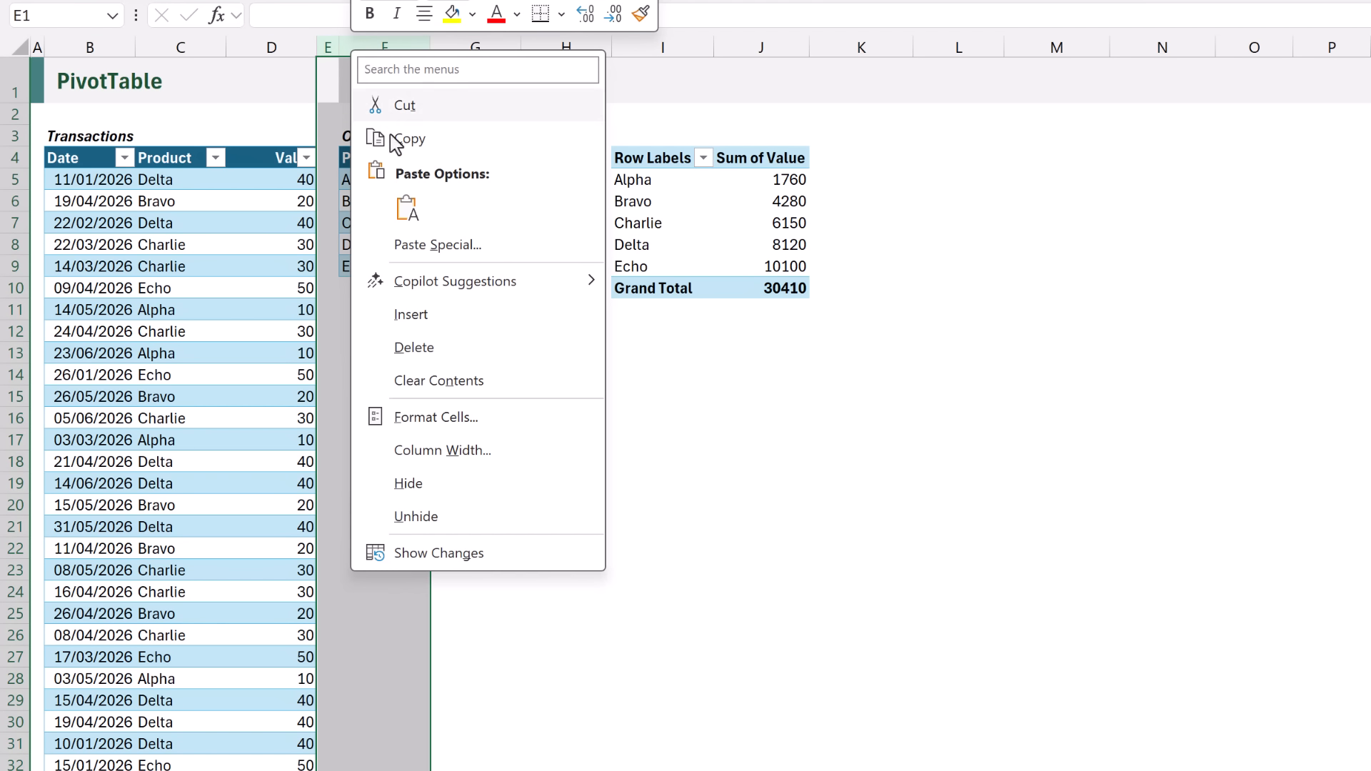
{"action": "left_click", "coordinate": [427, 315]}
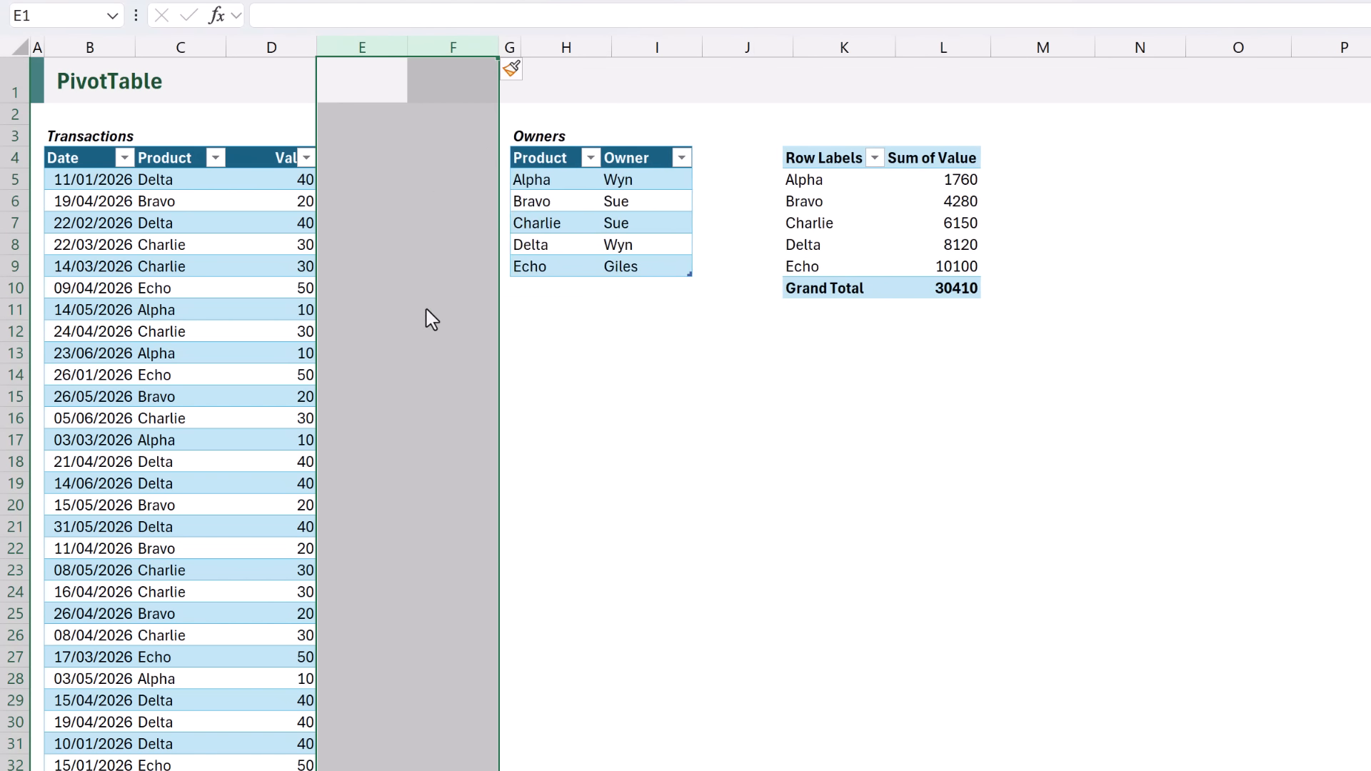
{"action": "left_click", "coordinate": [355, 157]}
{"action": "type", "text": "Owner"}
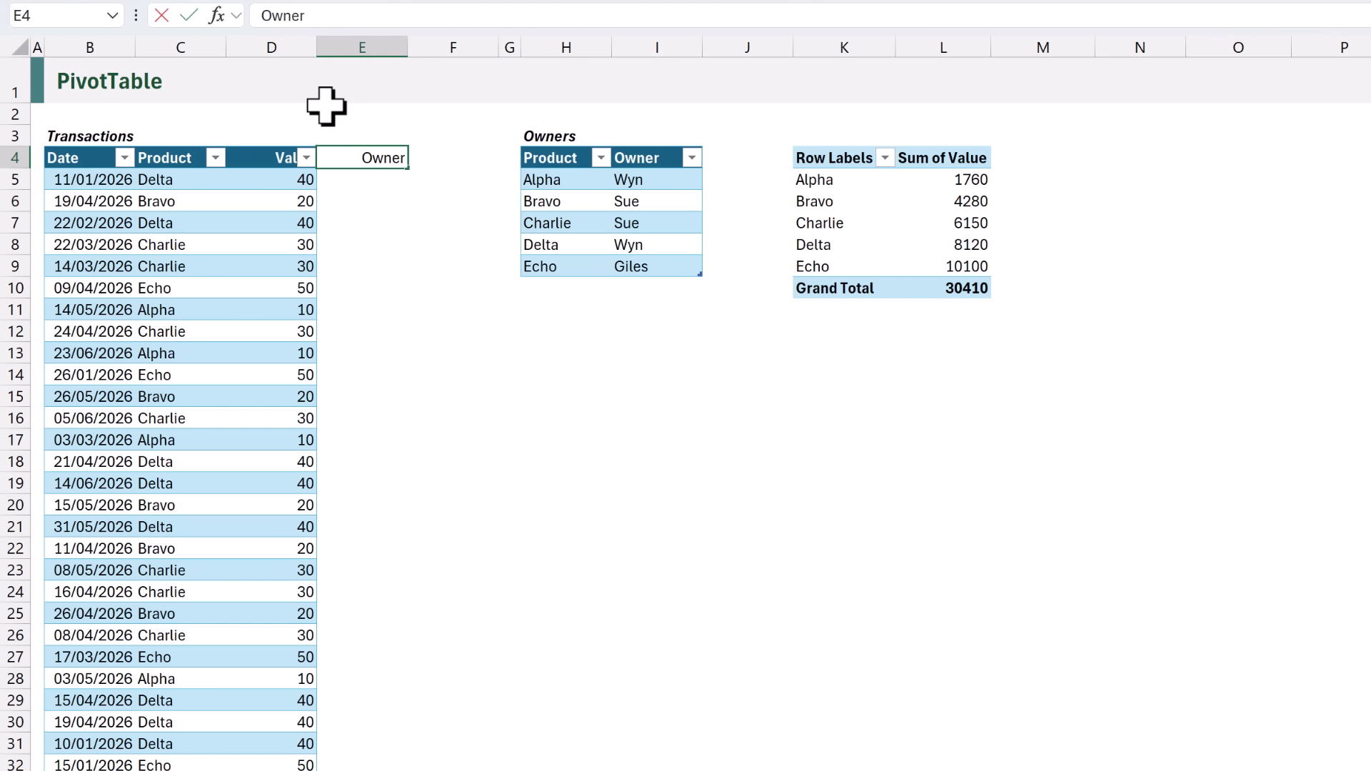
{"action": "key", "text": "Return"}
{"action": "type", "text": "="}
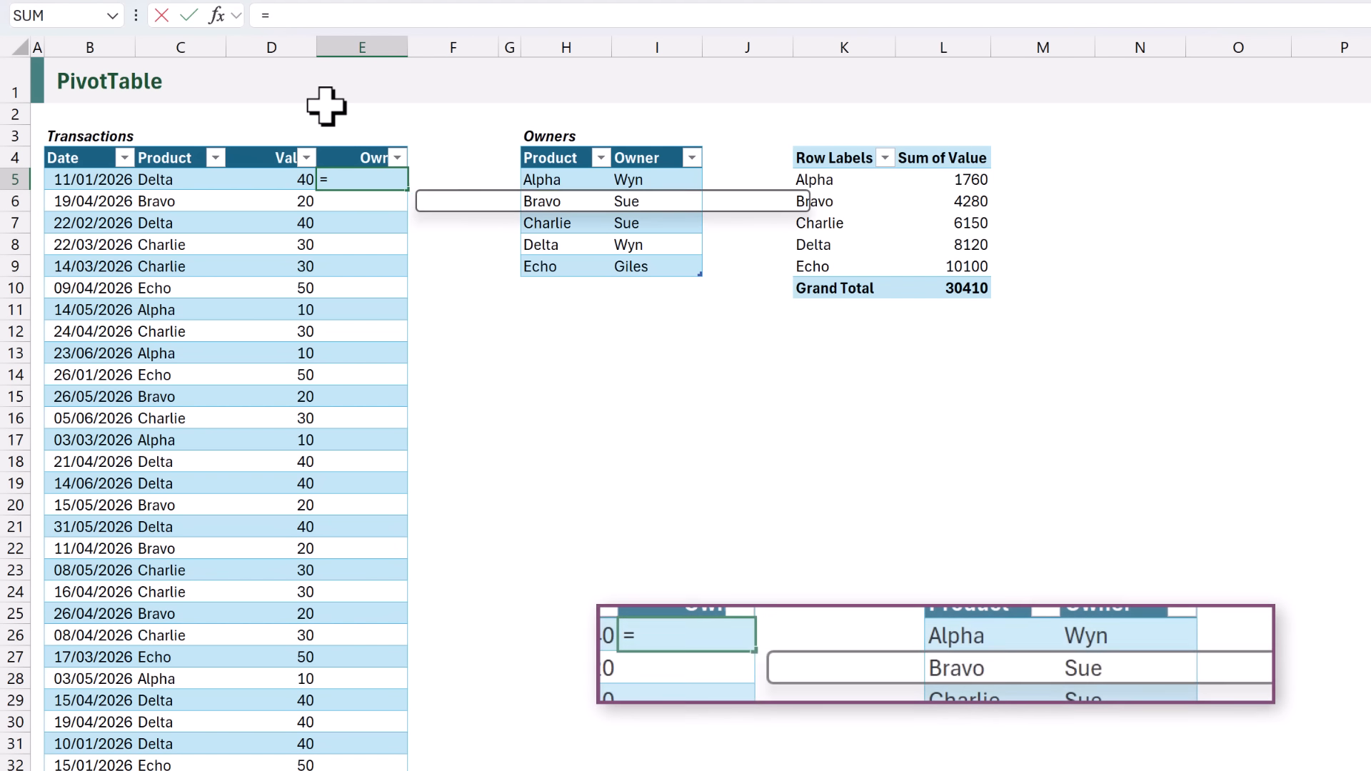
{"action": "type", "text": "XLOOKUP("}
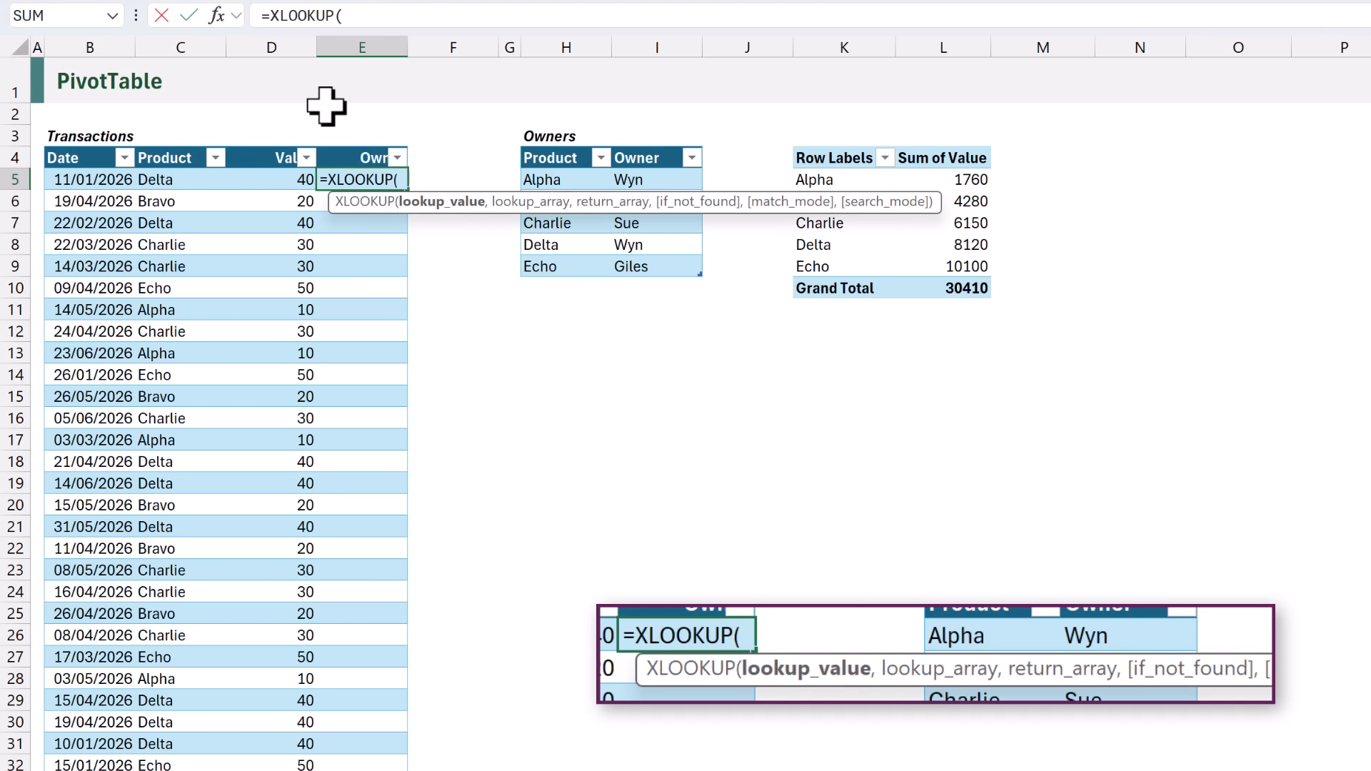
{"action": "left_click", "coordinate": [193, 181]}
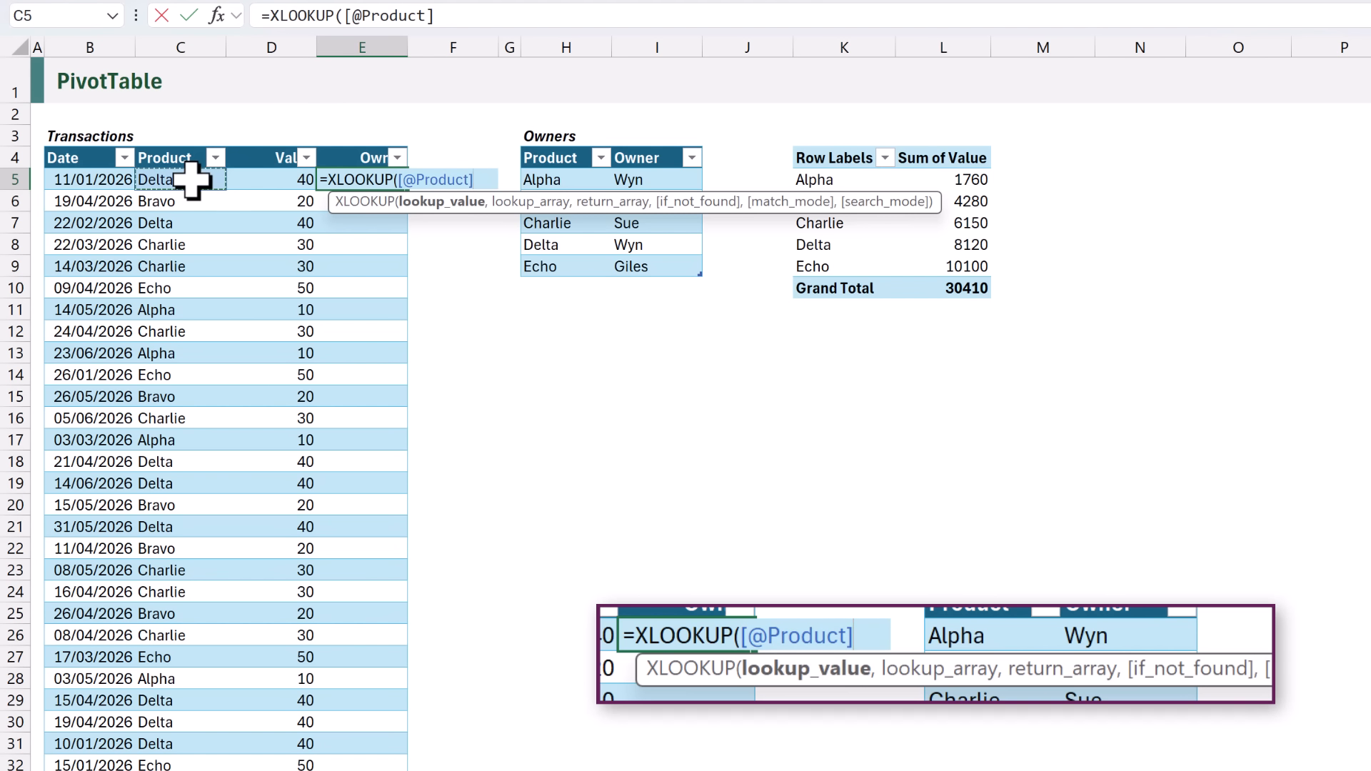
{"action": "type", "text": ","}
{"action": "left_click", "coordinate": [549, 146]}
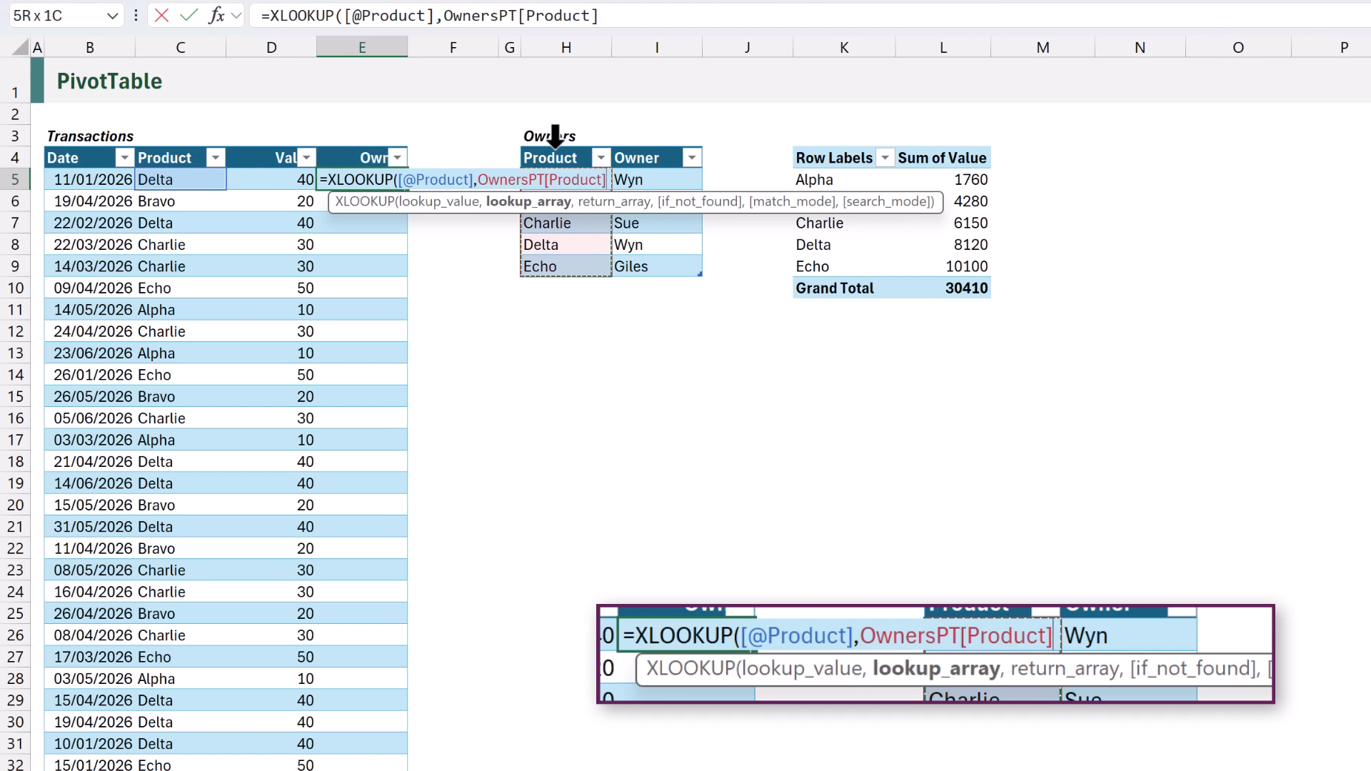
{"action": "type", "text": ","}
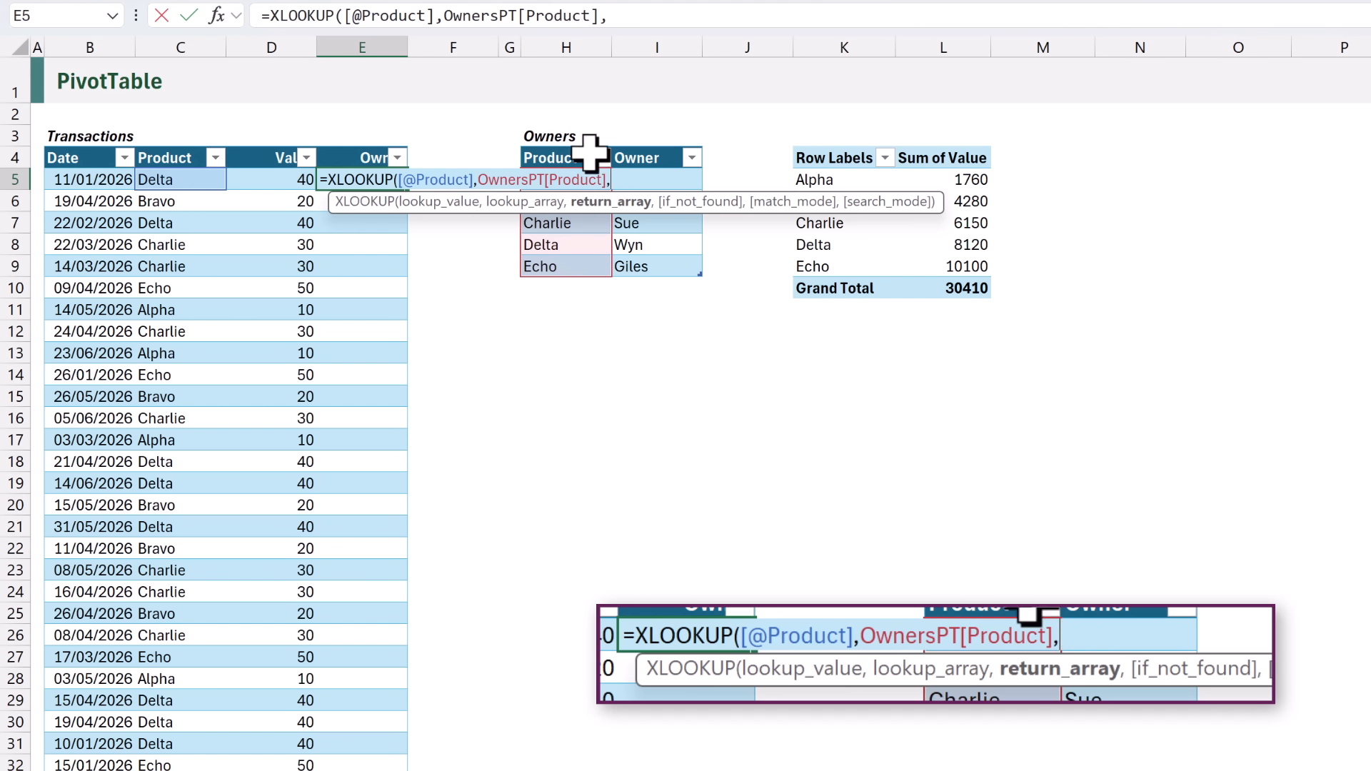
{"action": "left_click", "coordinate": [637, 143]}
{"action": "type", "text": ")"}
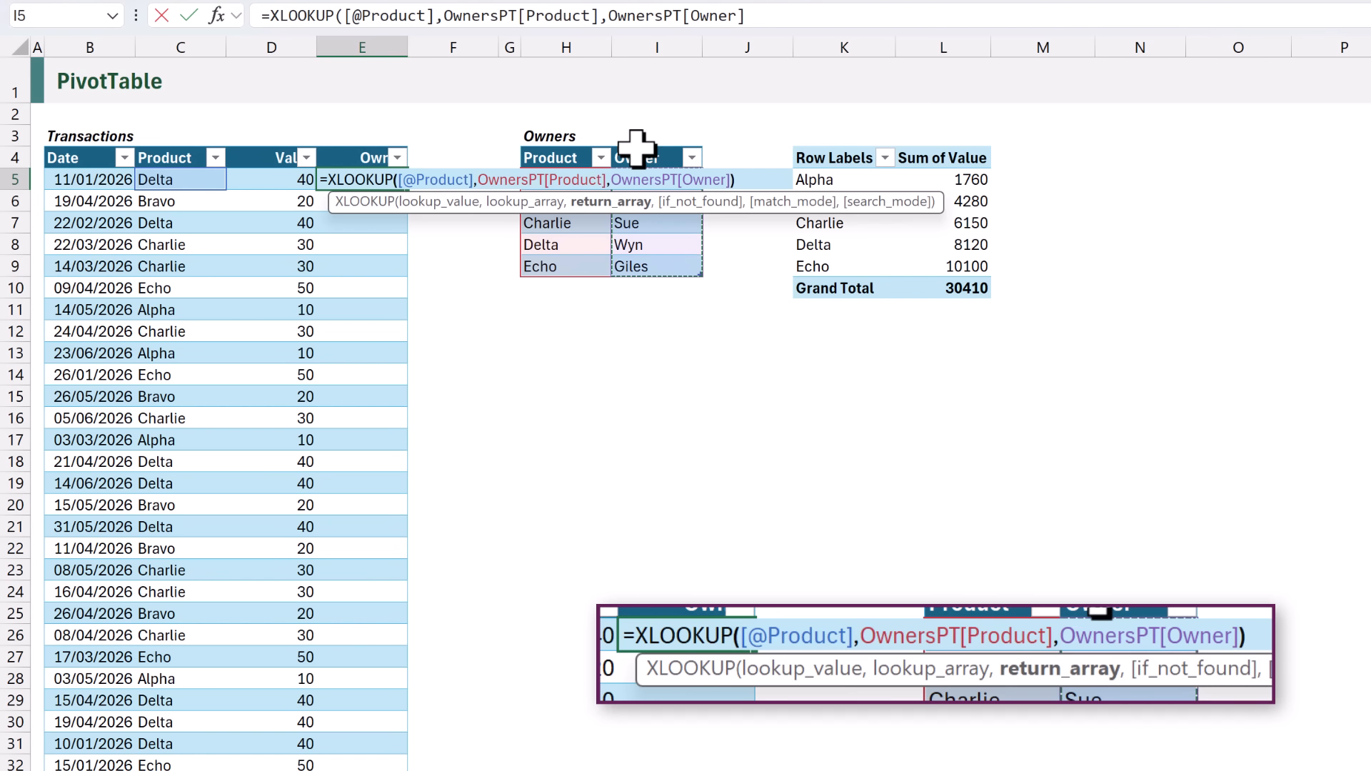
{"action": "key", "text": "ctrl+Return"}
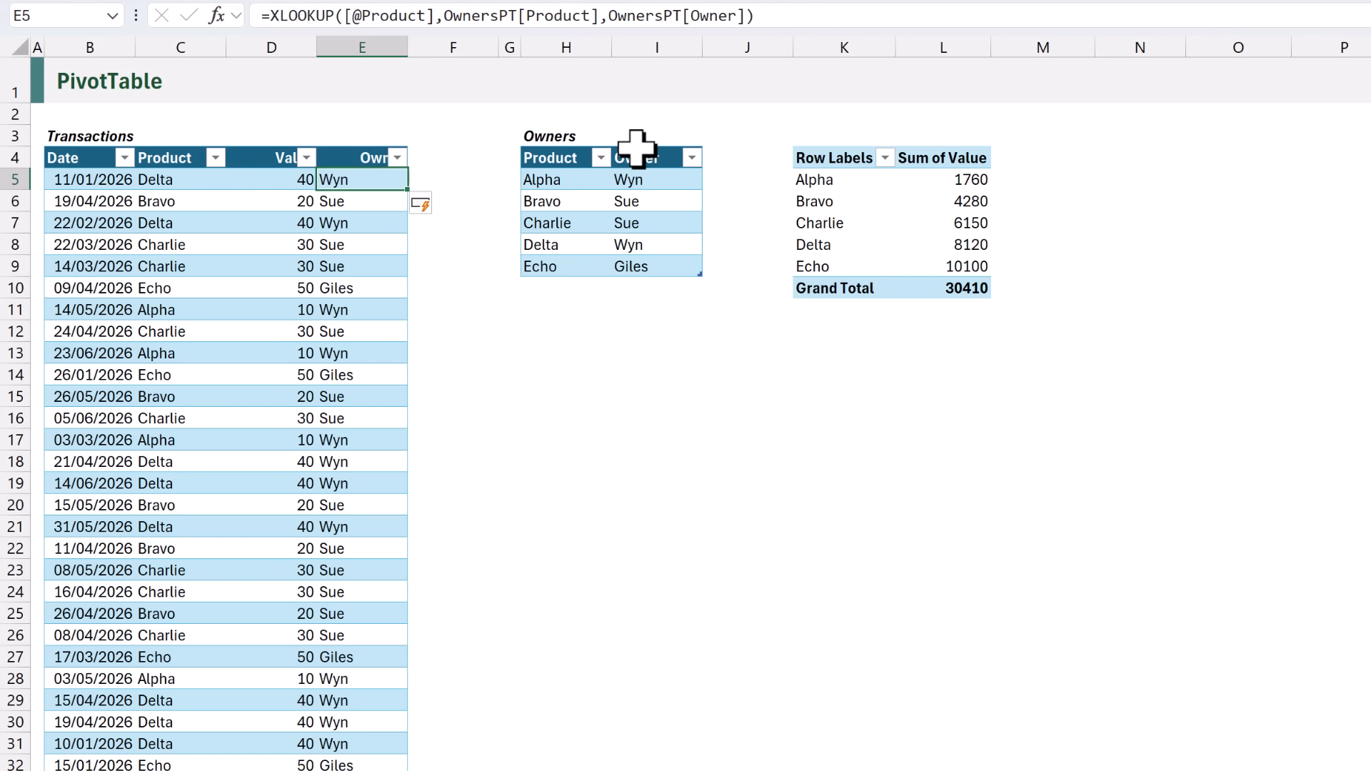
{"action": "key", "text": "Up"}
{"action": "key", "text": "Right"}
{"action": "type", "text": "End"}
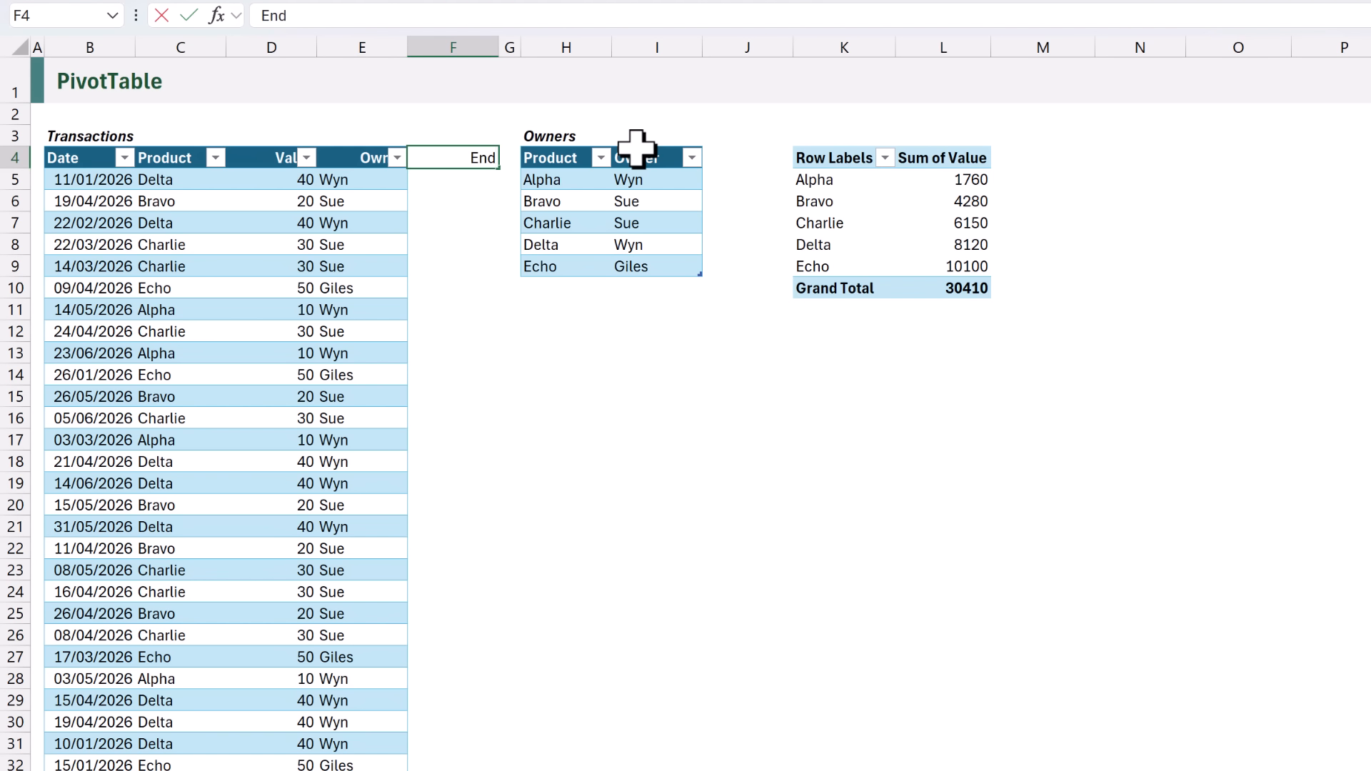
{"action": "type", "text": " Of Month"}
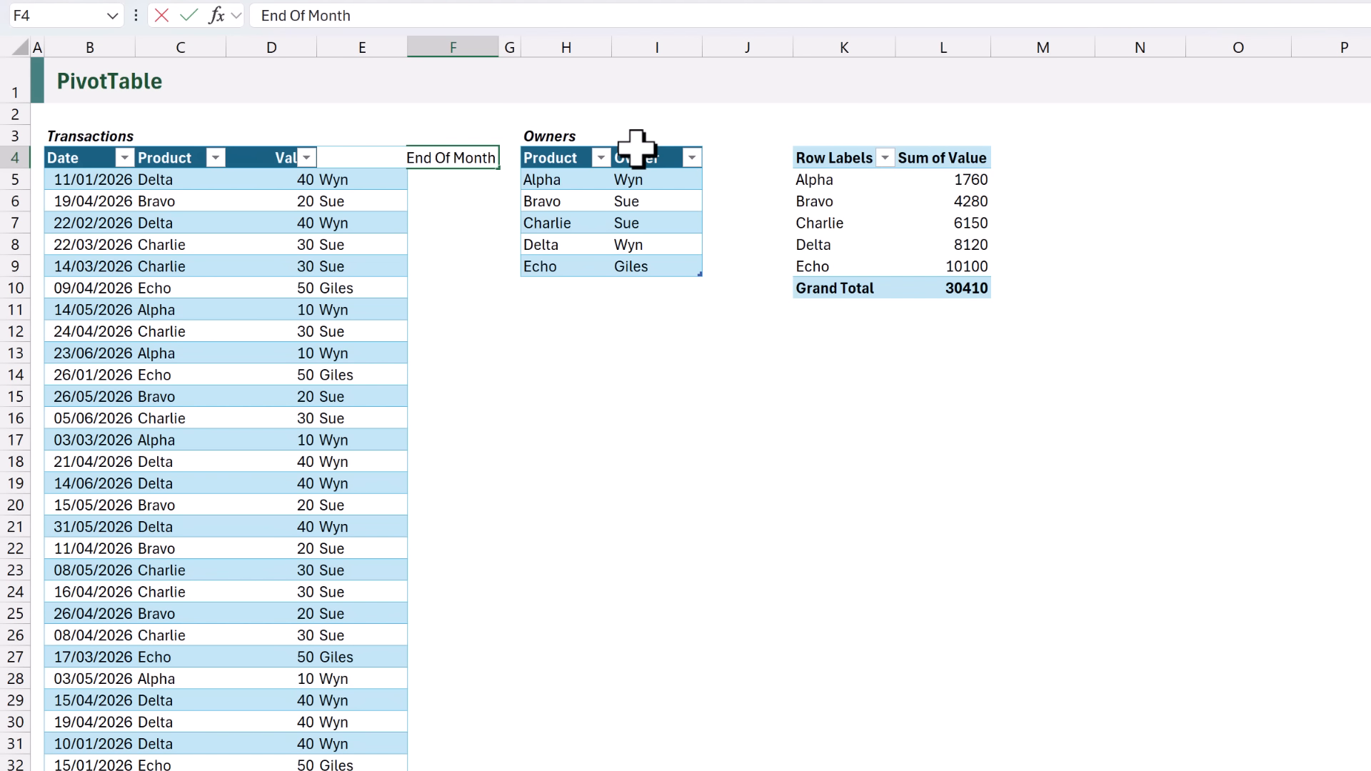
{"action": "key", "text": "Return"}
{"action": "type", "text": "=E"}
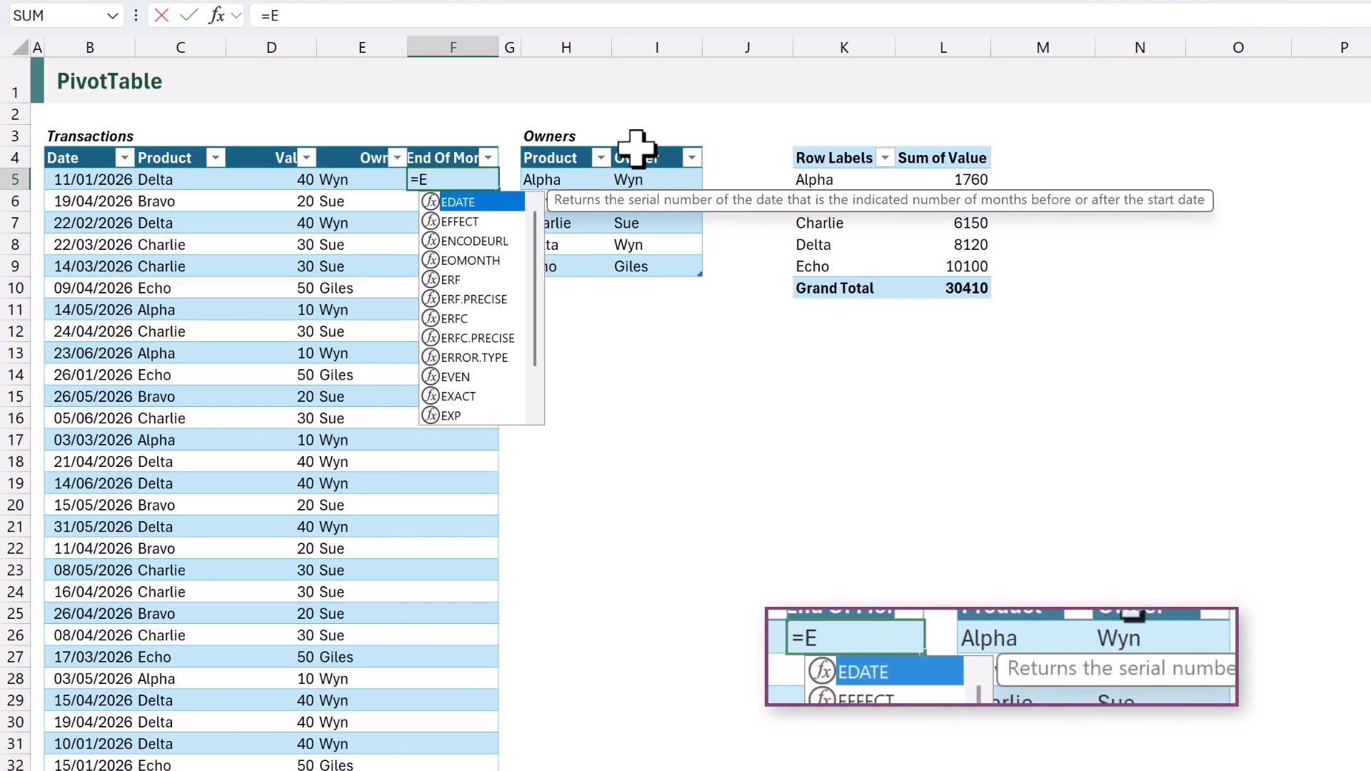
{"action": "type", "text": "OMONTH("}
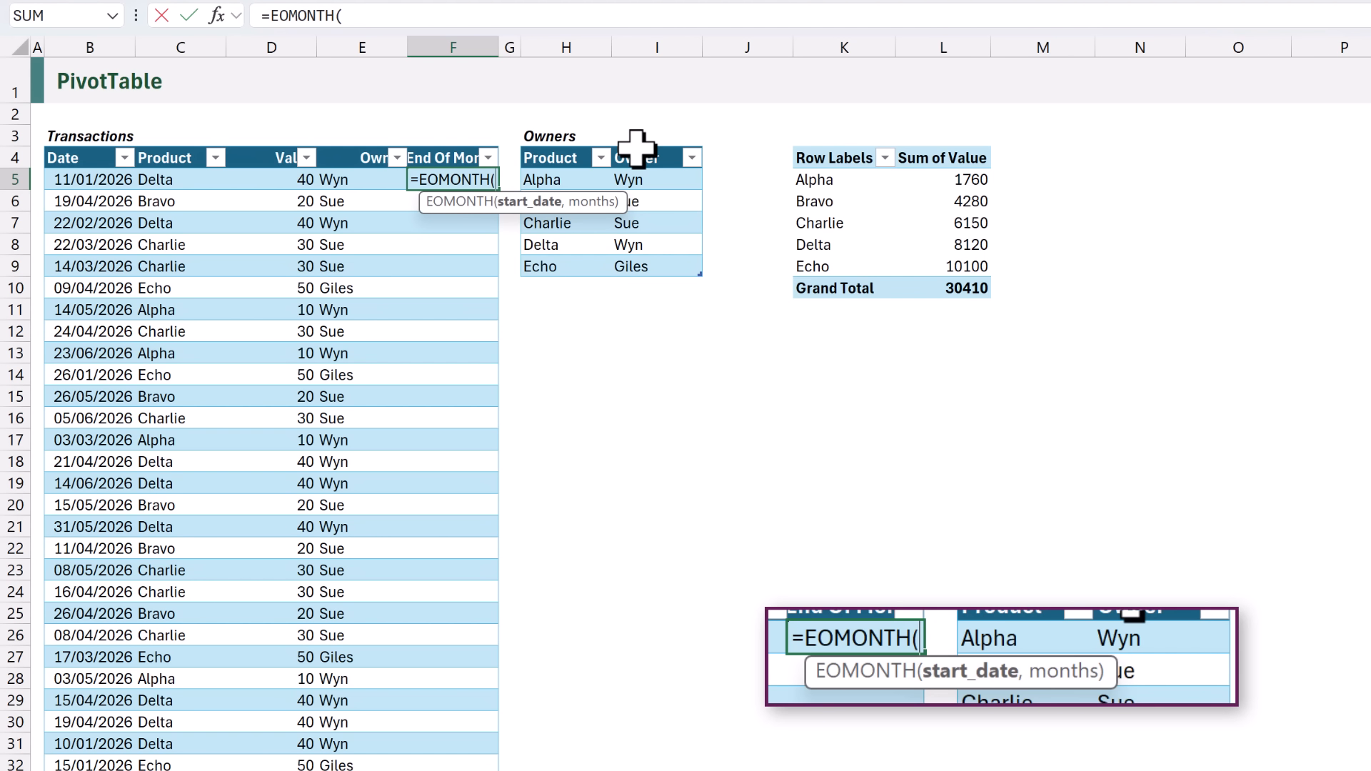
{"action": "left_click", "coordinate": [107, 179]}
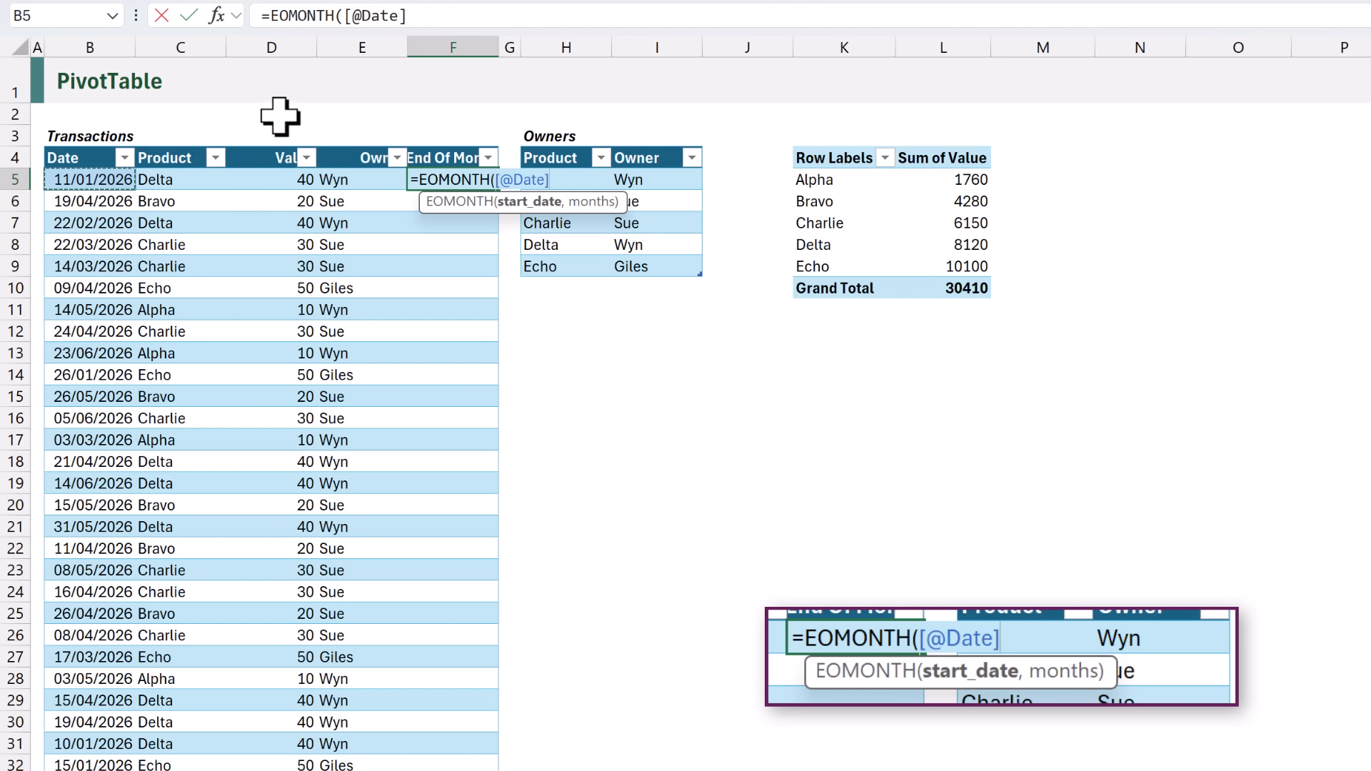
{"action": "type", "text": ",0)"}
{"action": "key", "text": "ctrl+Return"}
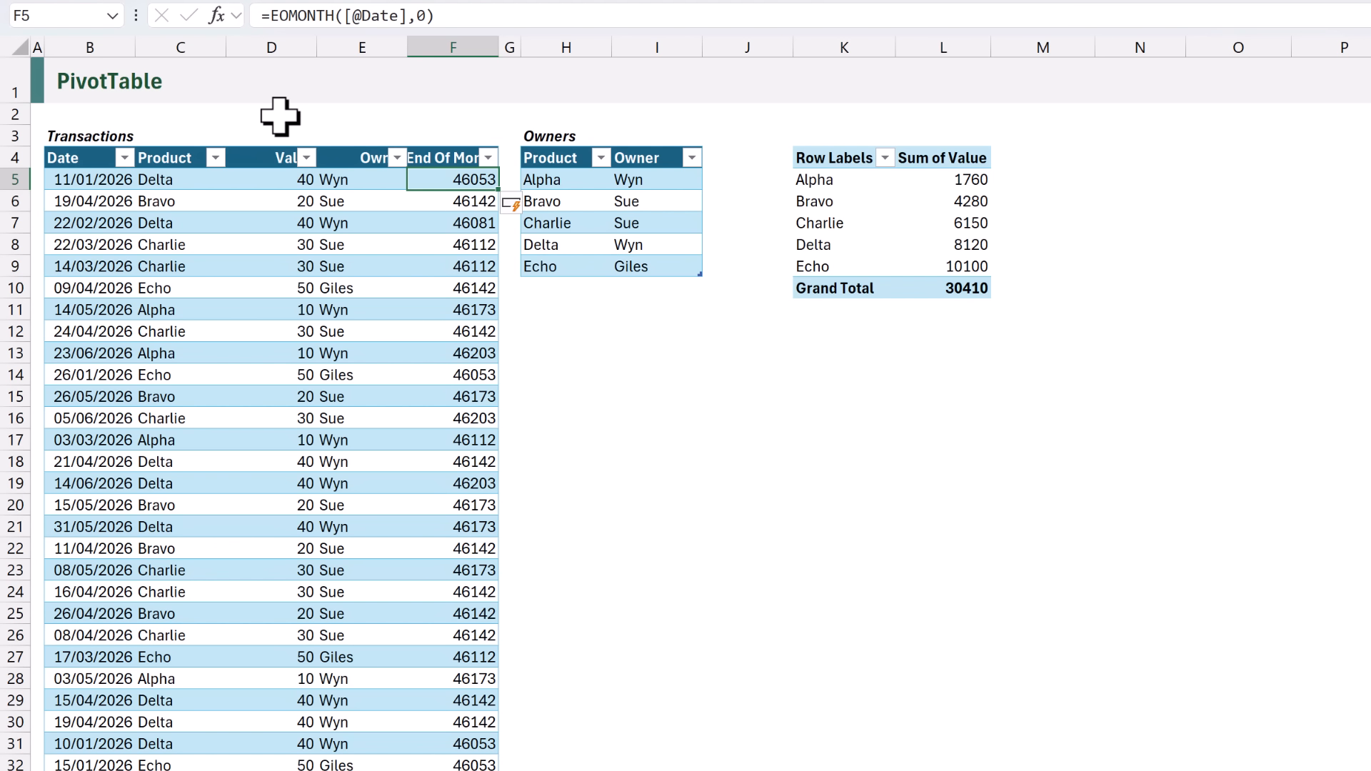
Format the End Of Month column with the Dates number format.
{"action": "key", "text": "ctrl+space"}
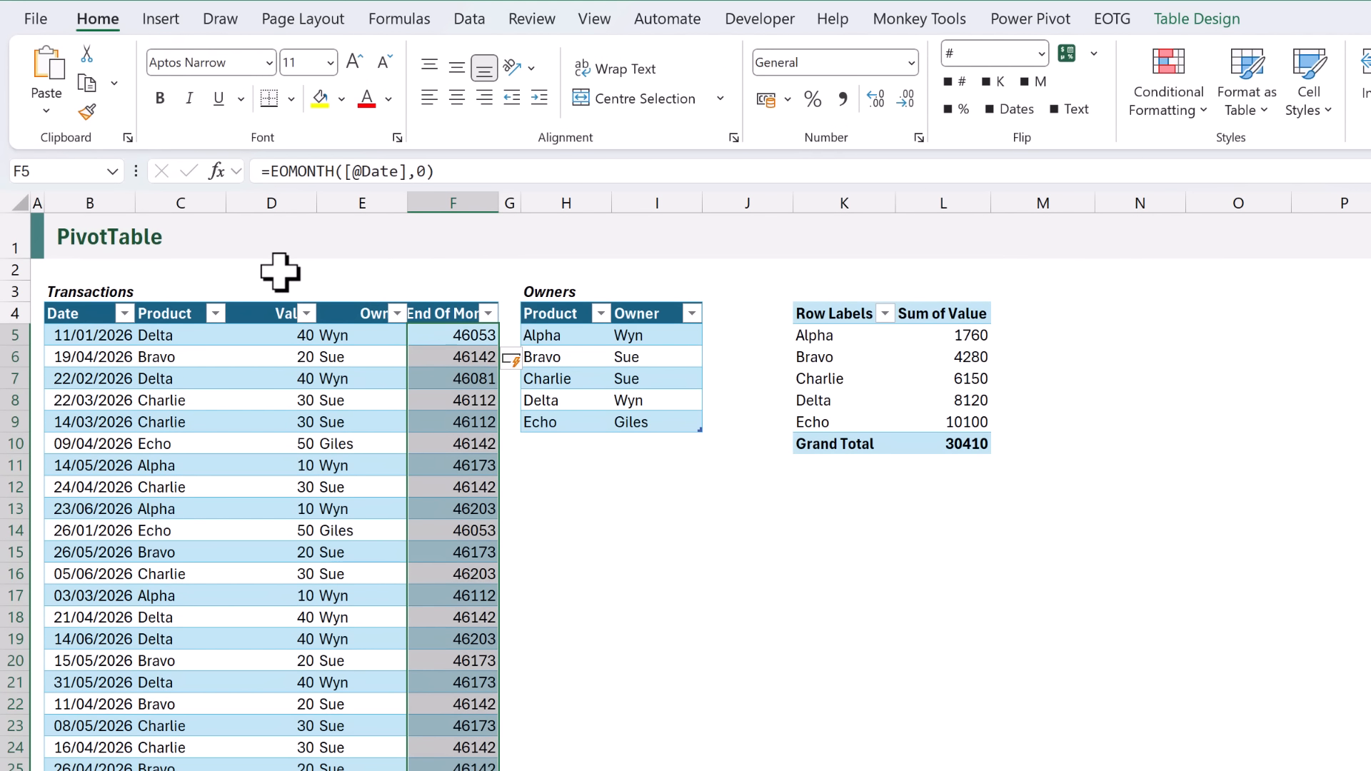
{"action": "left_click", "coordinate": [1017, 109]}
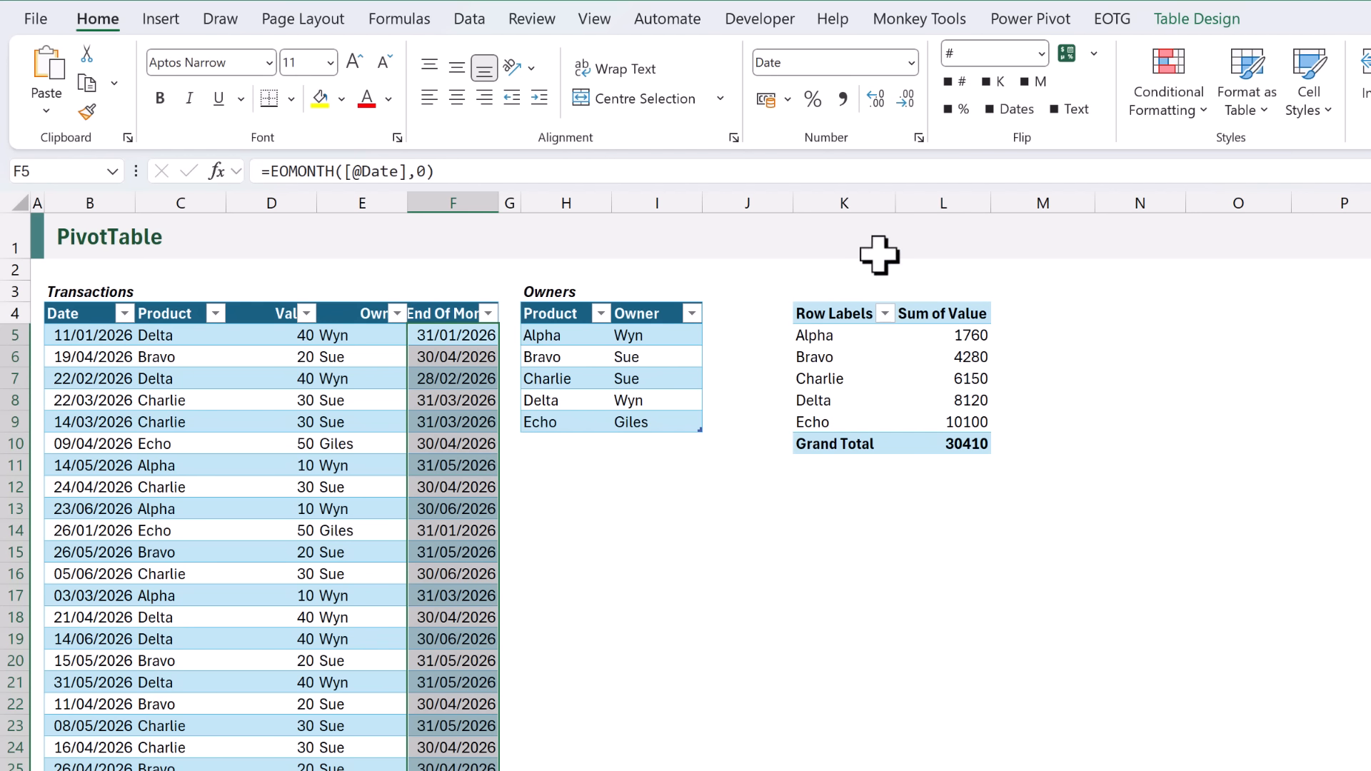
{"action": "left_click", "coordinate": [836, 312]}
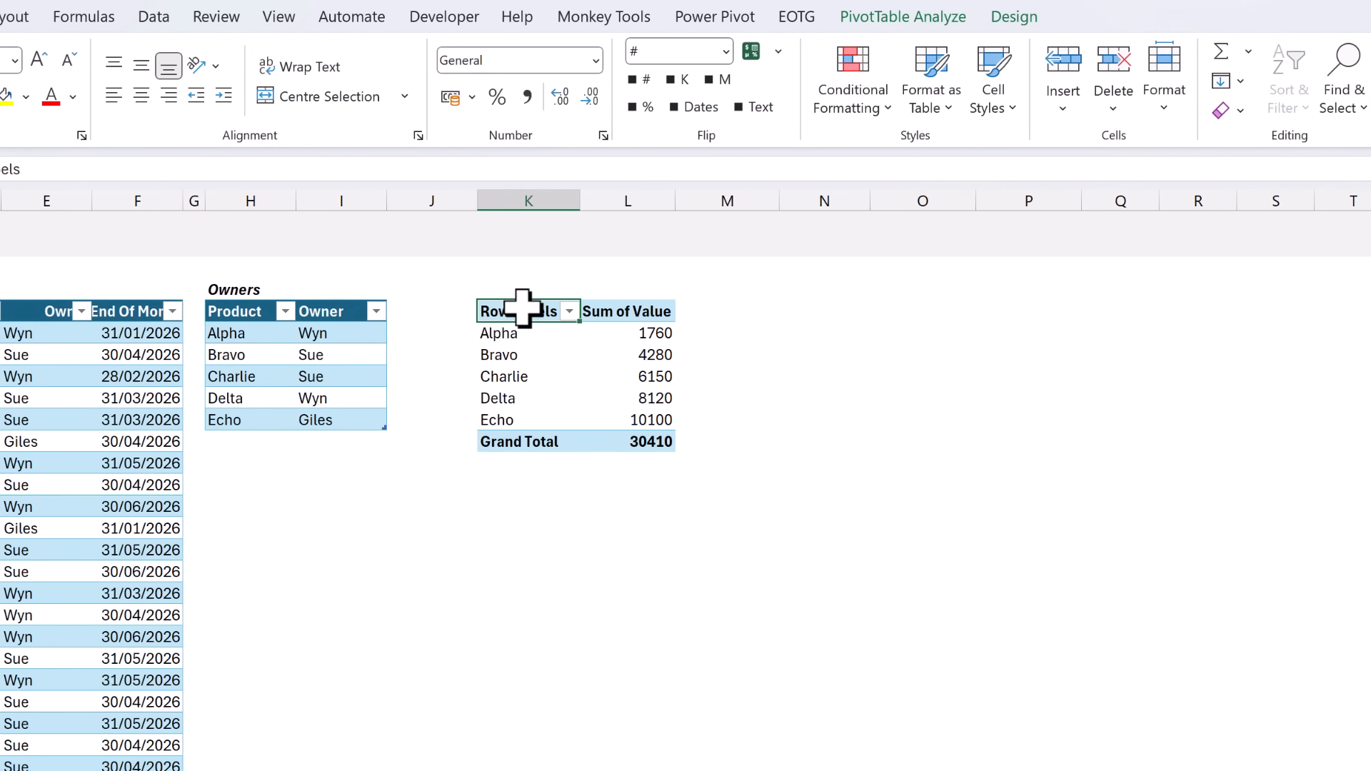
Refresh the PivotTable and replace Product with Owner in rows: Giles 10100, Sue 10430, Wyn 9880.
{"action": "right_click", "coordinate": [522, 308]}
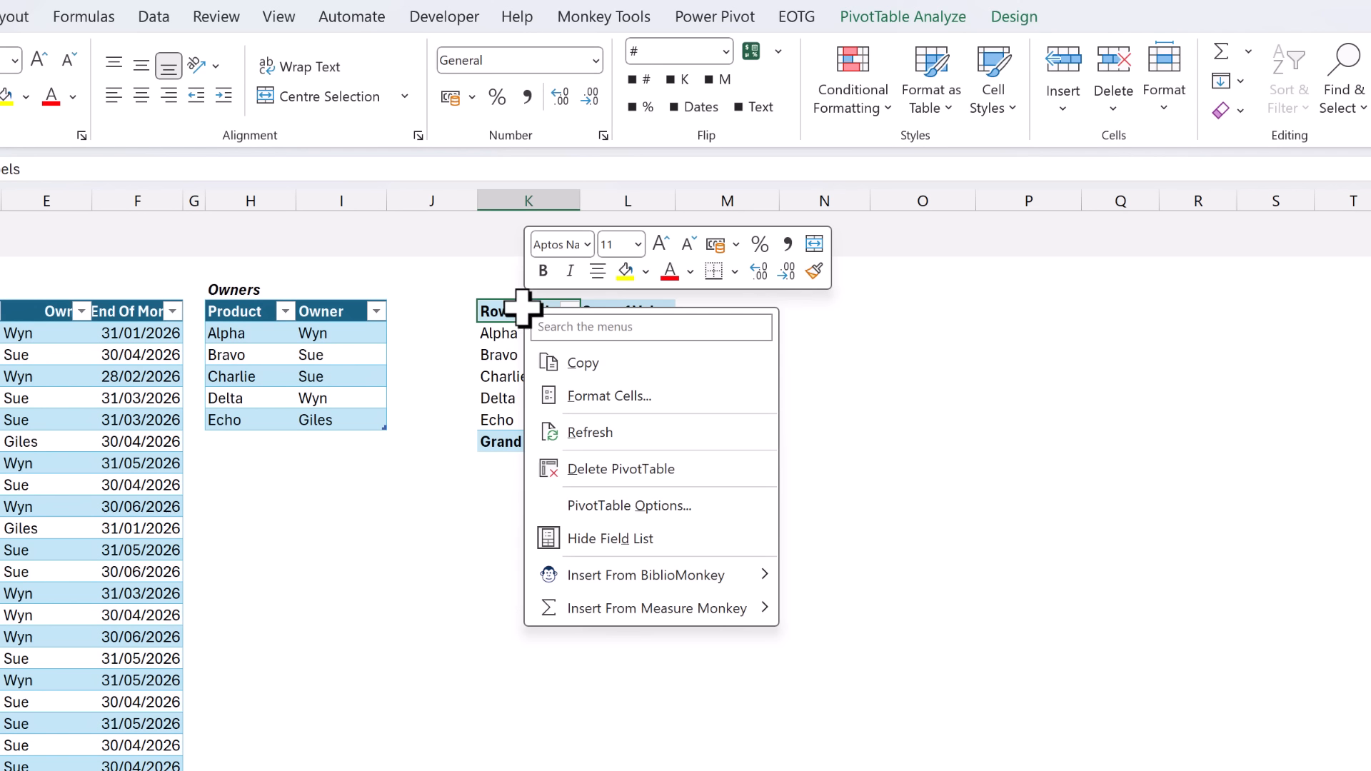
{"action": "left_click", "coordinate": [571, 433]}
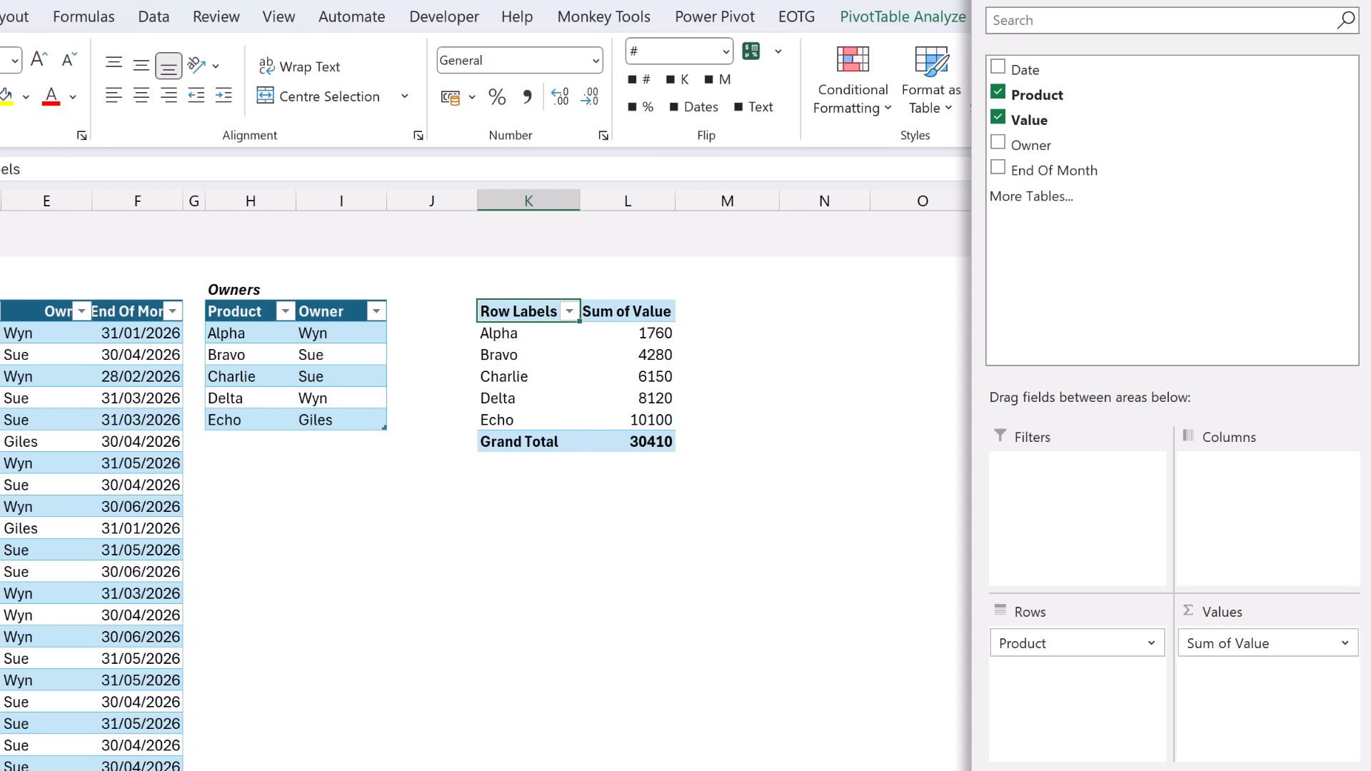
{"action": "left_click_drag", "start_coordinate": [1095, 643], "coordinate": [980, 504]}
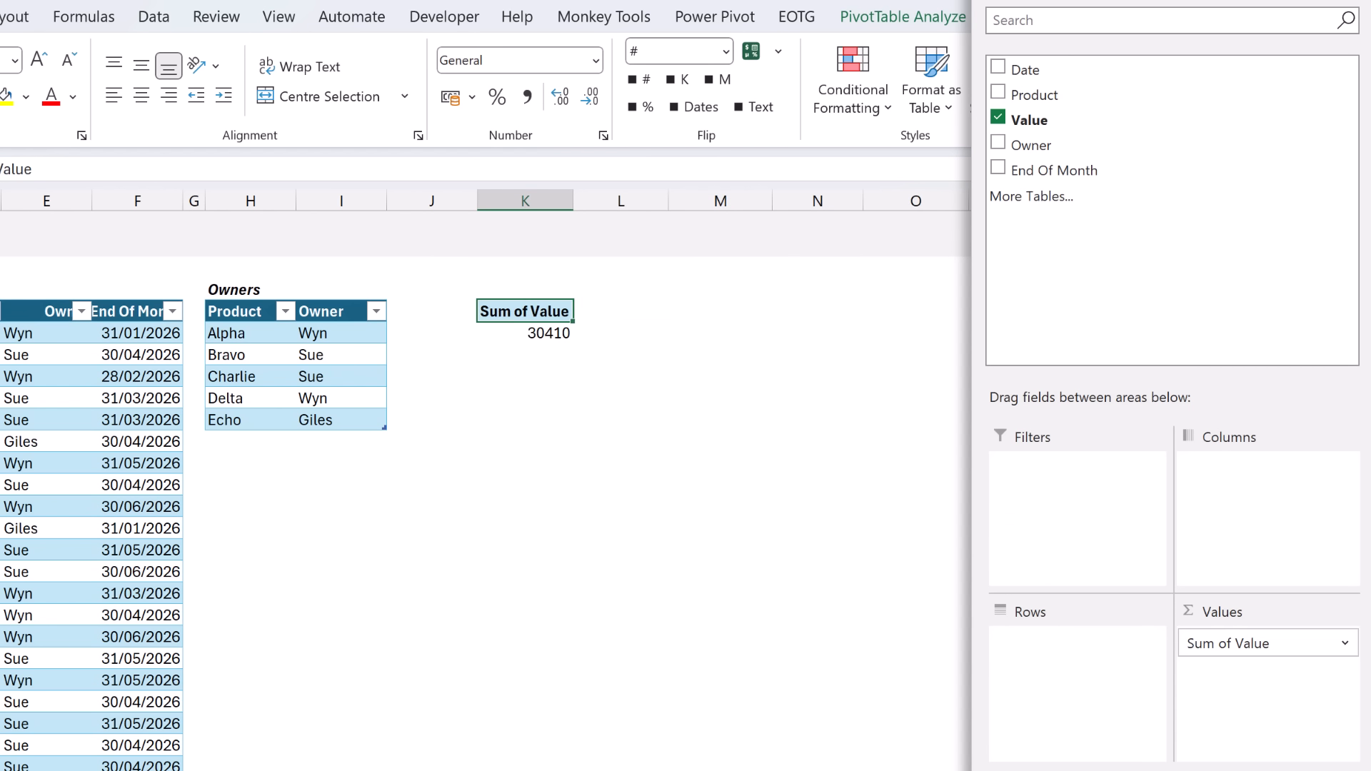
{"action": "left_click_drag", "start_coordinate": [1026, 146], "coordinate": [1134, 689]}
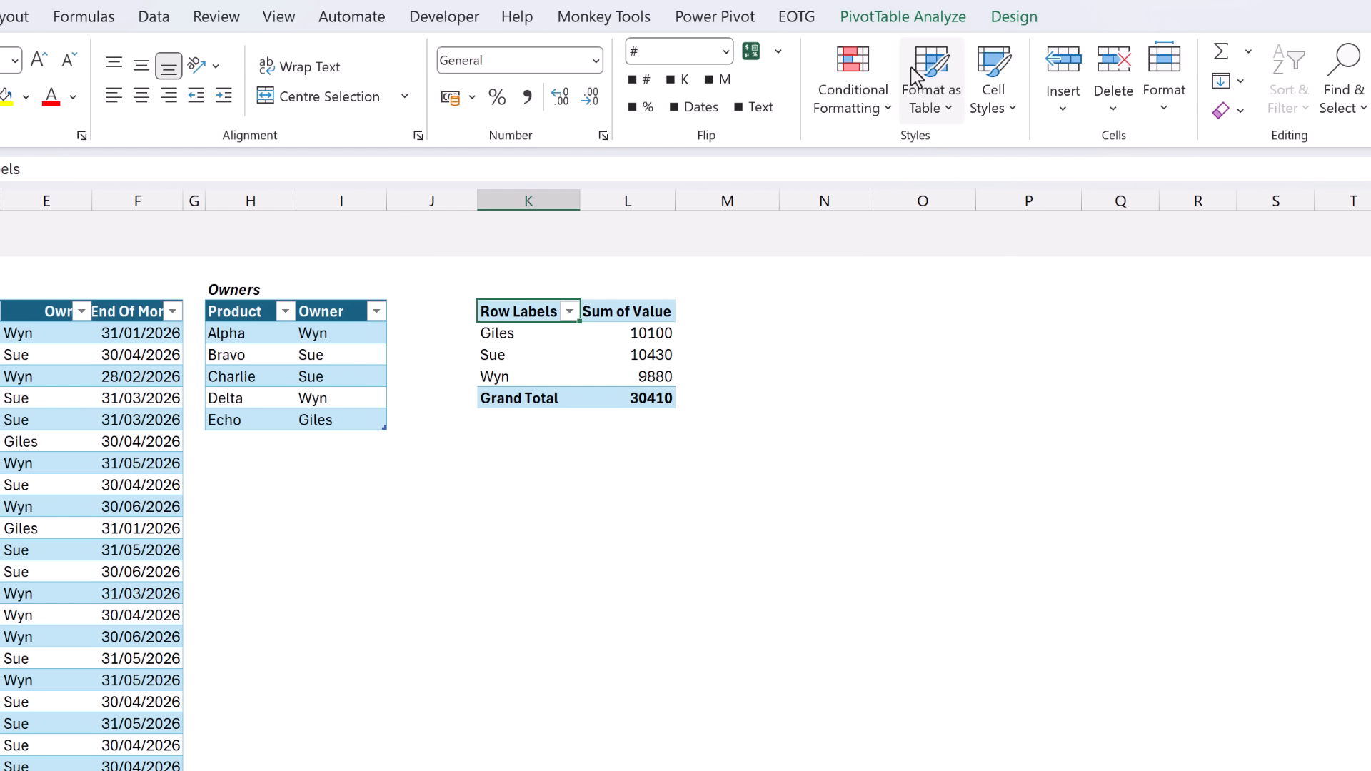
{"action": "left_click", "coordinate": [914, 21]}
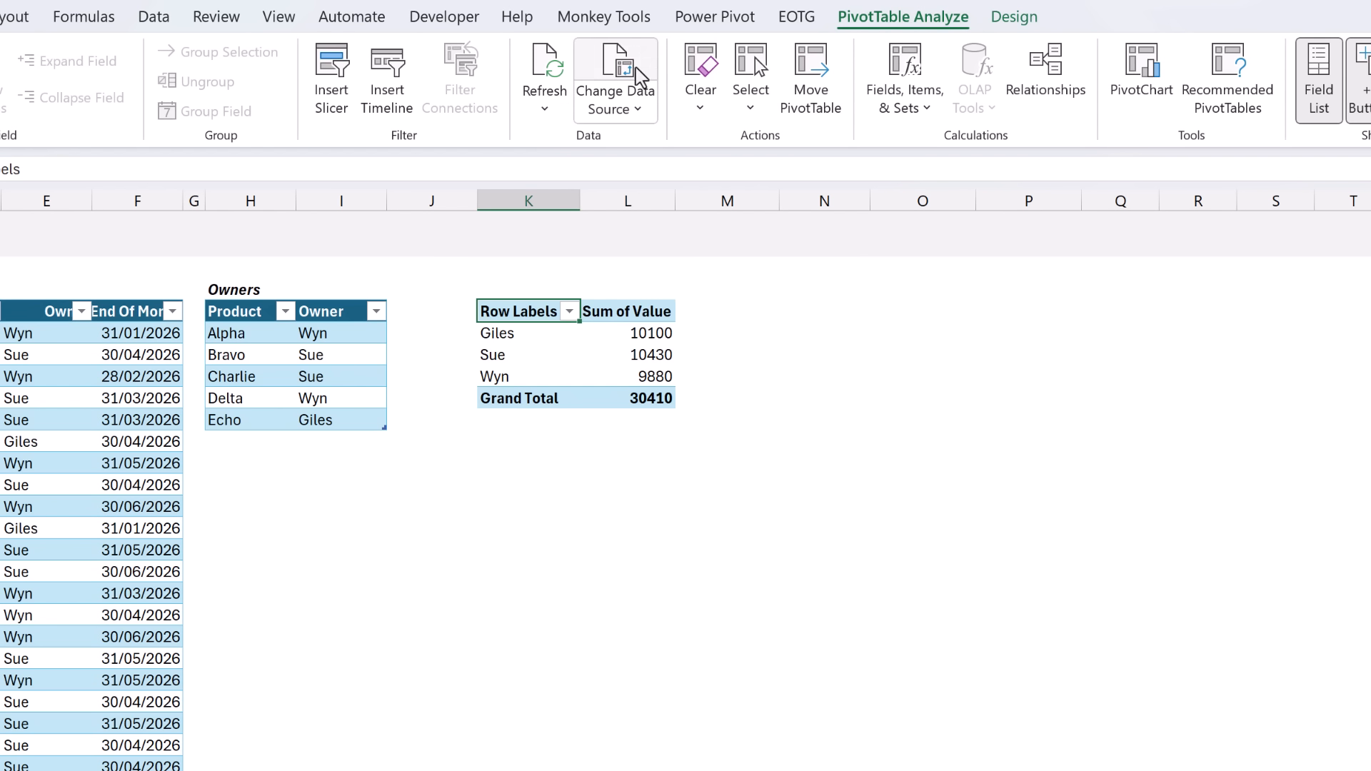
Insert an End Of Month slicer below the PivotTable and filter it to 31/03/2026, totalling 5350.
{"action": "left_click", "coordinate": [327, 93]}
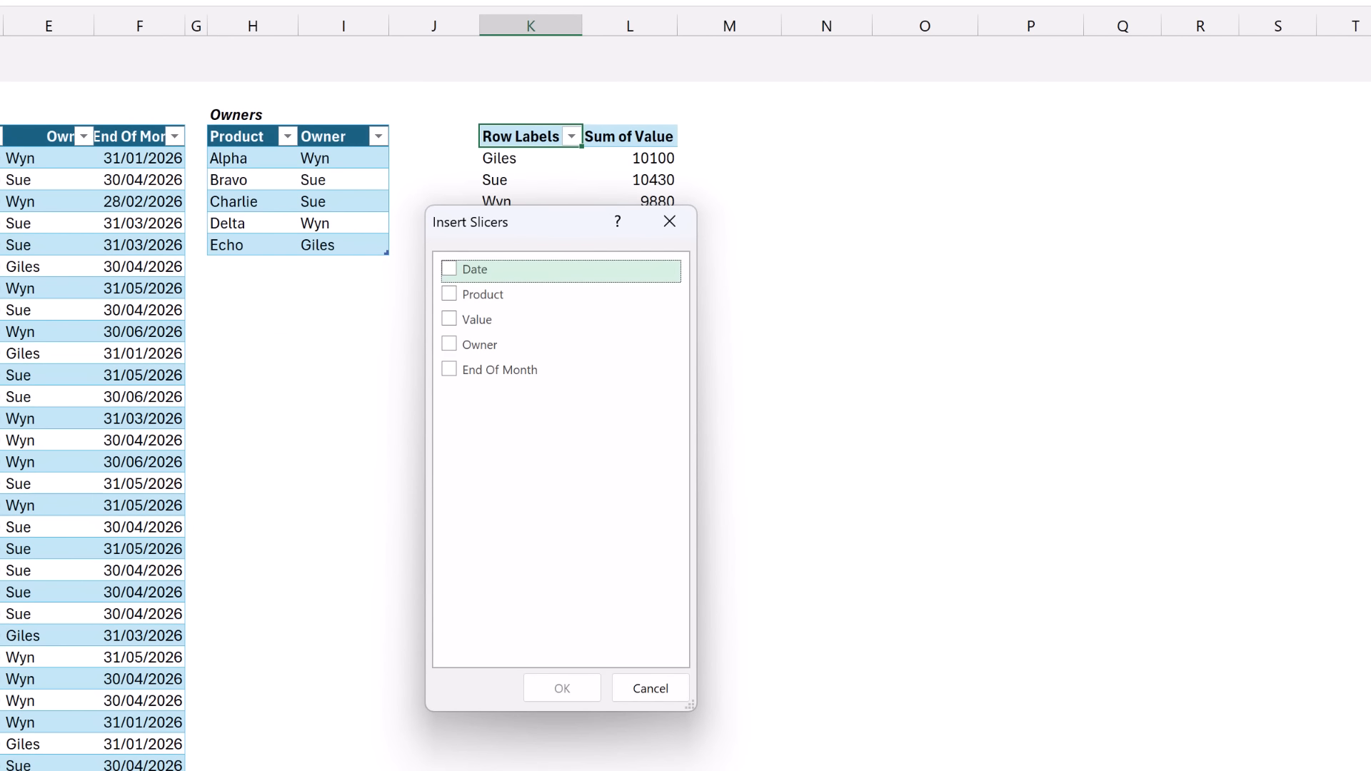
{"action": "left_click", "coordinate": [451, 370]}
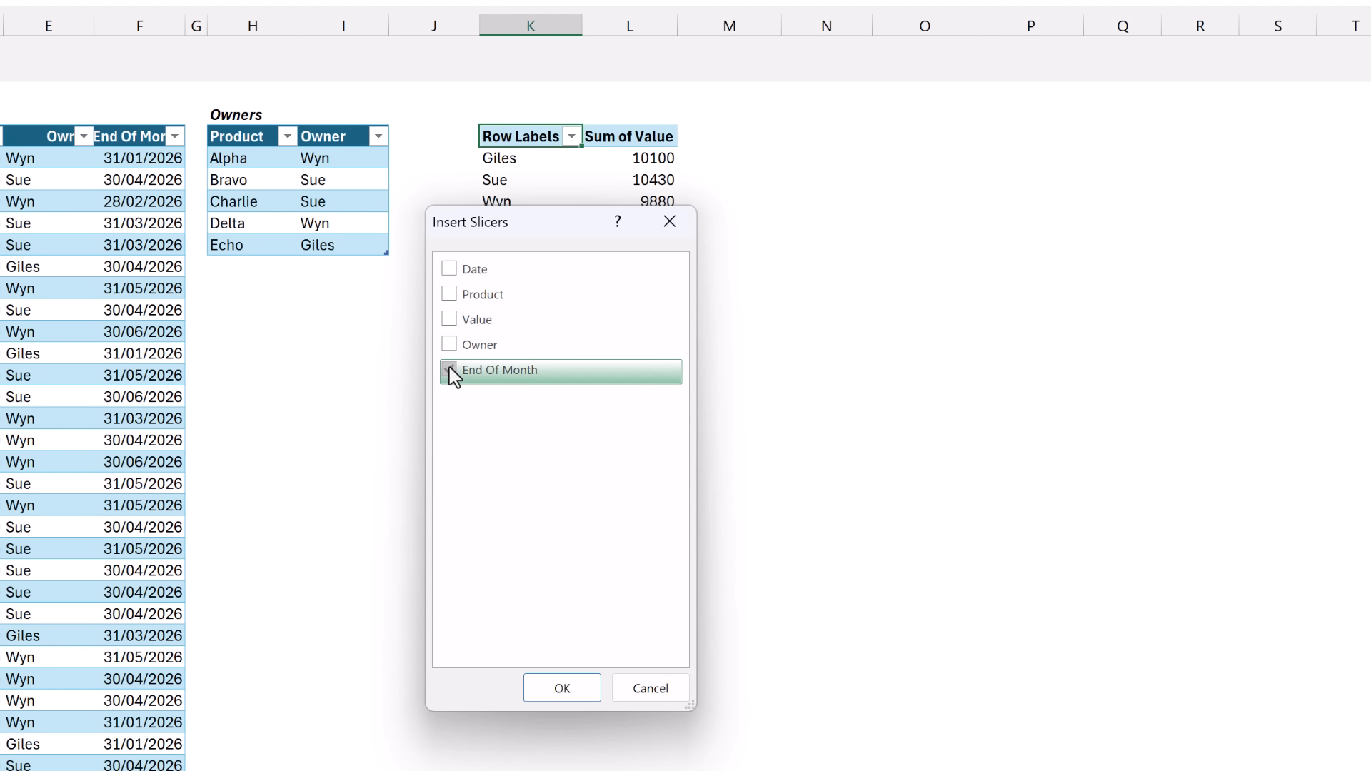
{"action": "left_click", "coordinate": [565, 692]}
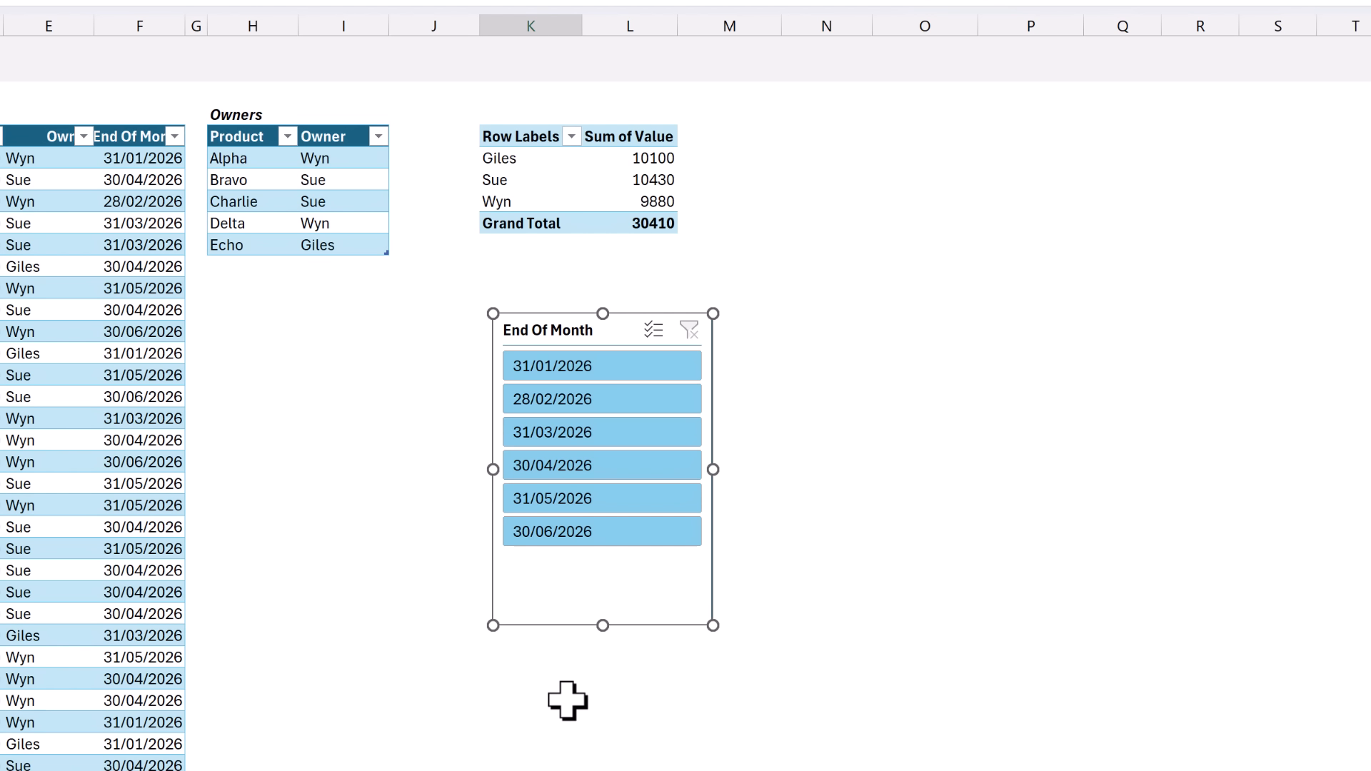
{"action": "left_click_drag", "start_coordinate": [549, 324], "coordinate": [521, 291]}
{"action": "left_click", "coordinate": [544, 403]}
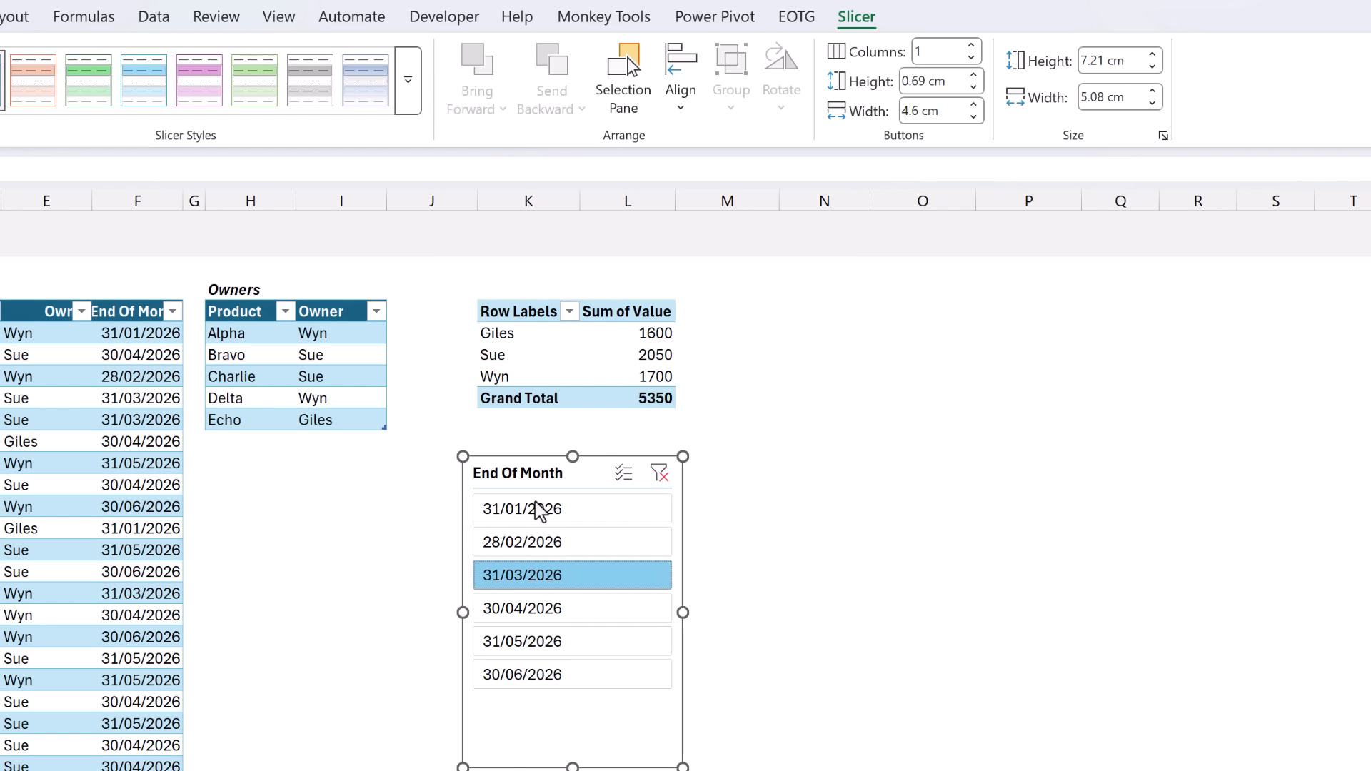
{"action": "left_click", "coordinate": [515, 315]}
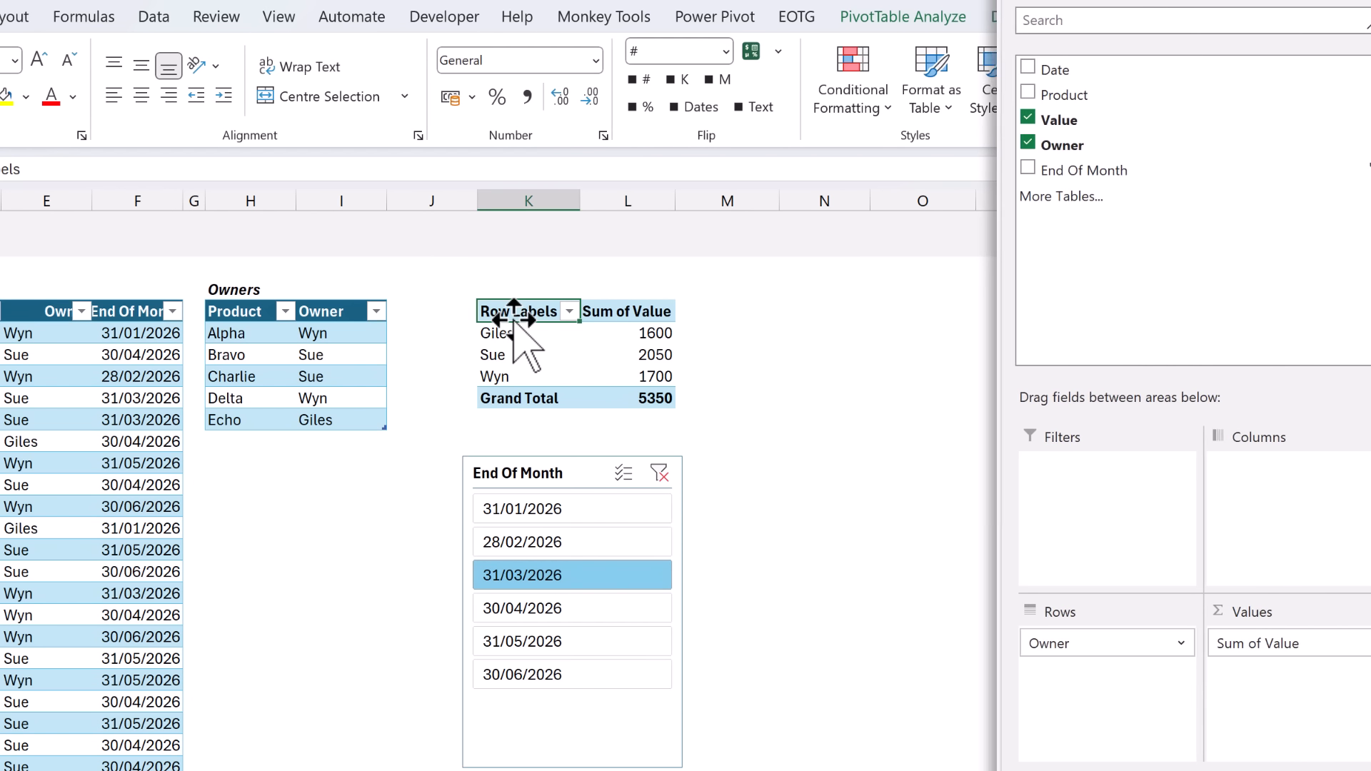
Add Value again as Sum of Value2 and show it as Running Total In, base field Date.
{"action": "left_click_drag", "start_coordinate": [1034, 120], "coordinate": [1288, 702]}
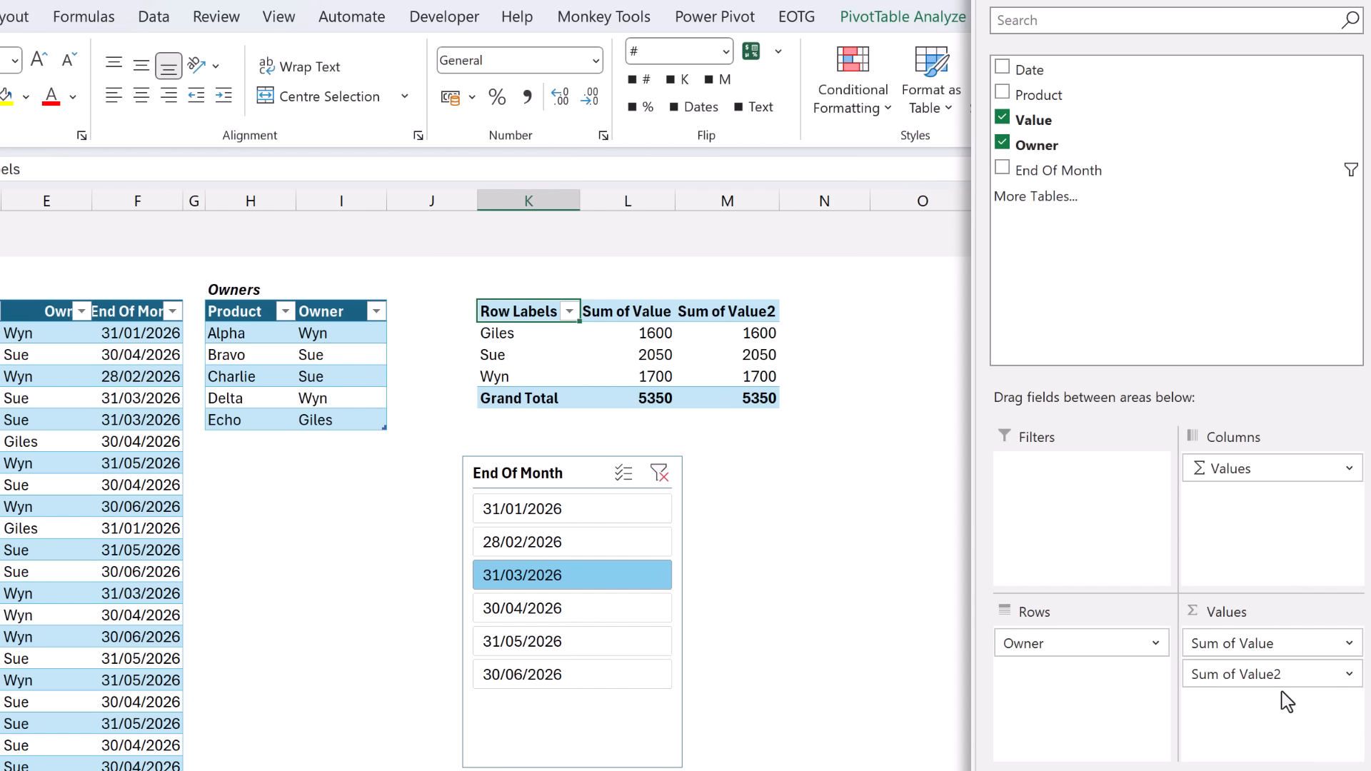
{"action": "left_click", "coordinate": [1350, 675]}
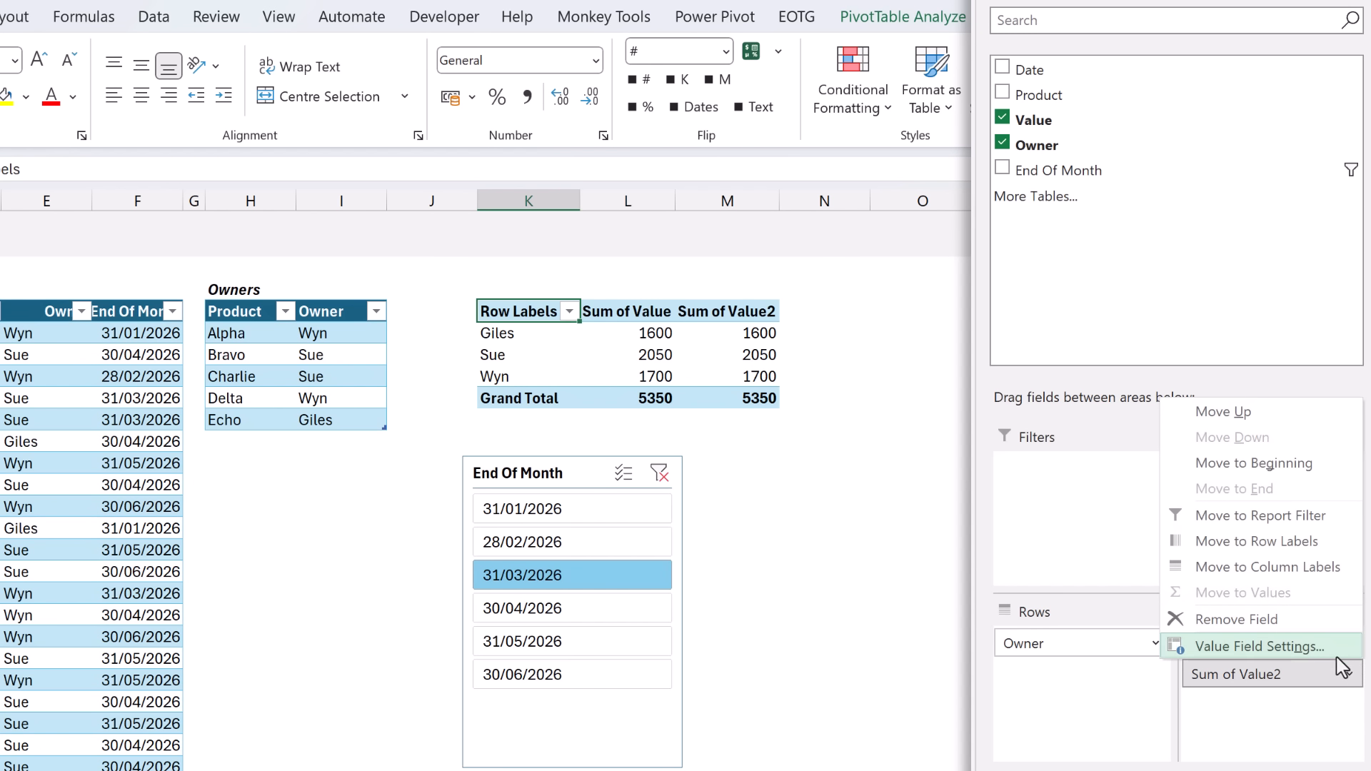
{"action": "left_click", "coordinate": [1348, 643]}
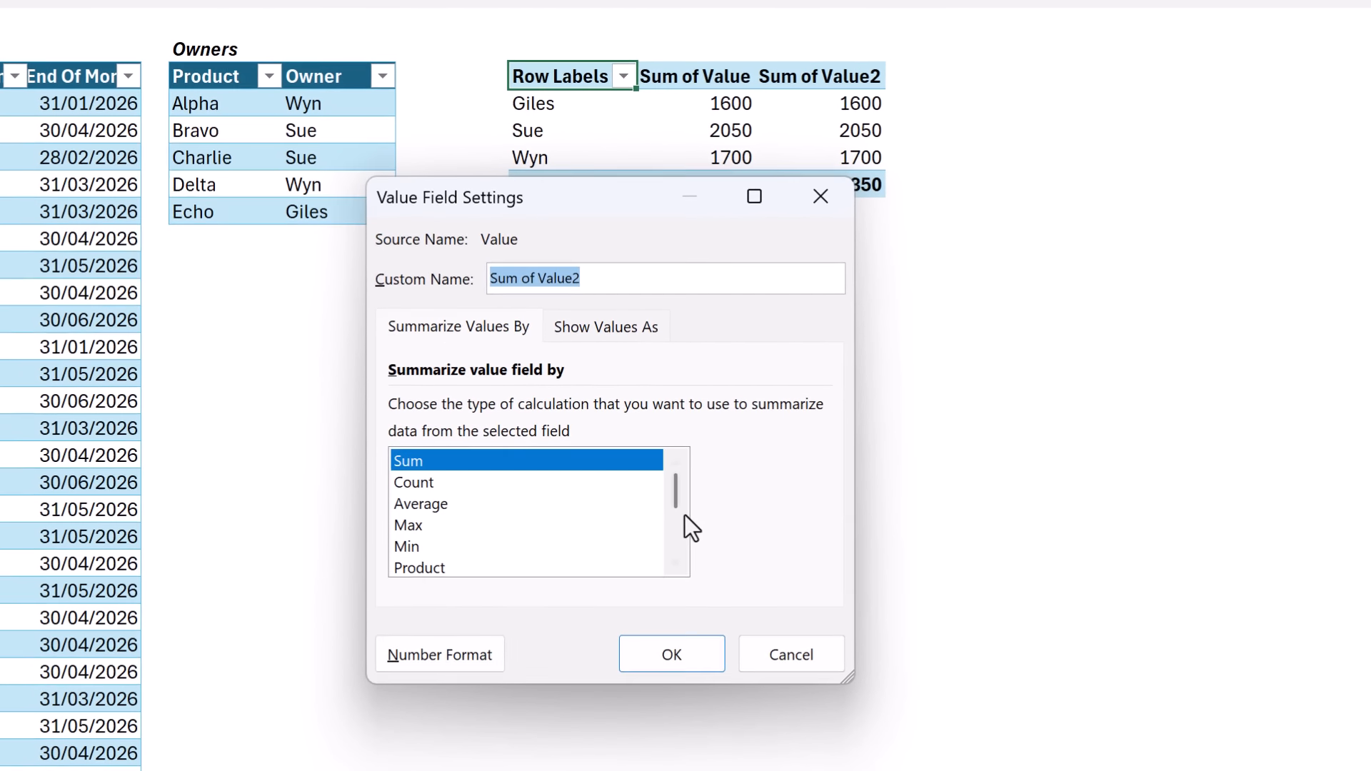
{"action": "mouse_move", "coordinate": [674, 492]}
{"action": "left_mouse_down"}
{"action": "mouse_move", "coordinate": [680, 548]}
{"action": "mouse_move", "coordinate": [686, 474]}
{"action": "left_mouse_up"}
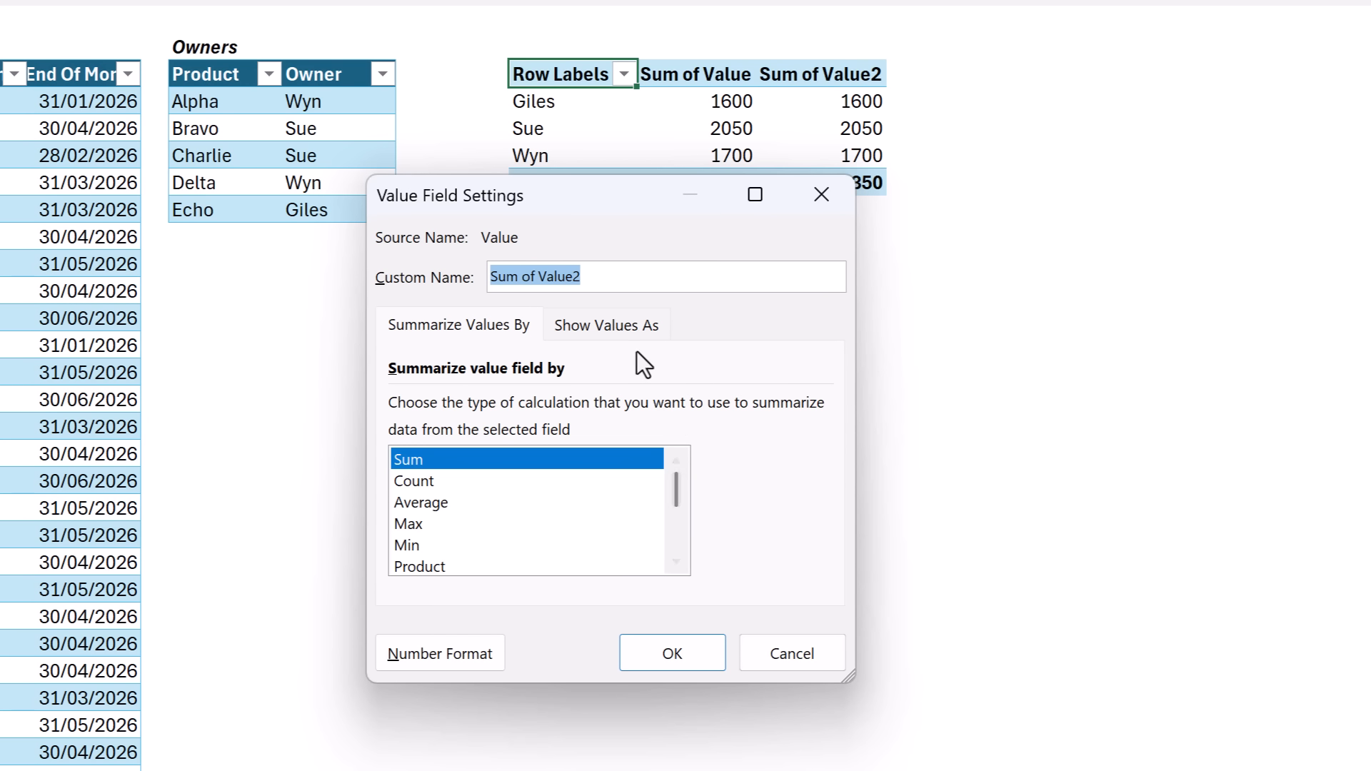
{"action": "left_click", "coordinate": [620, 327]}
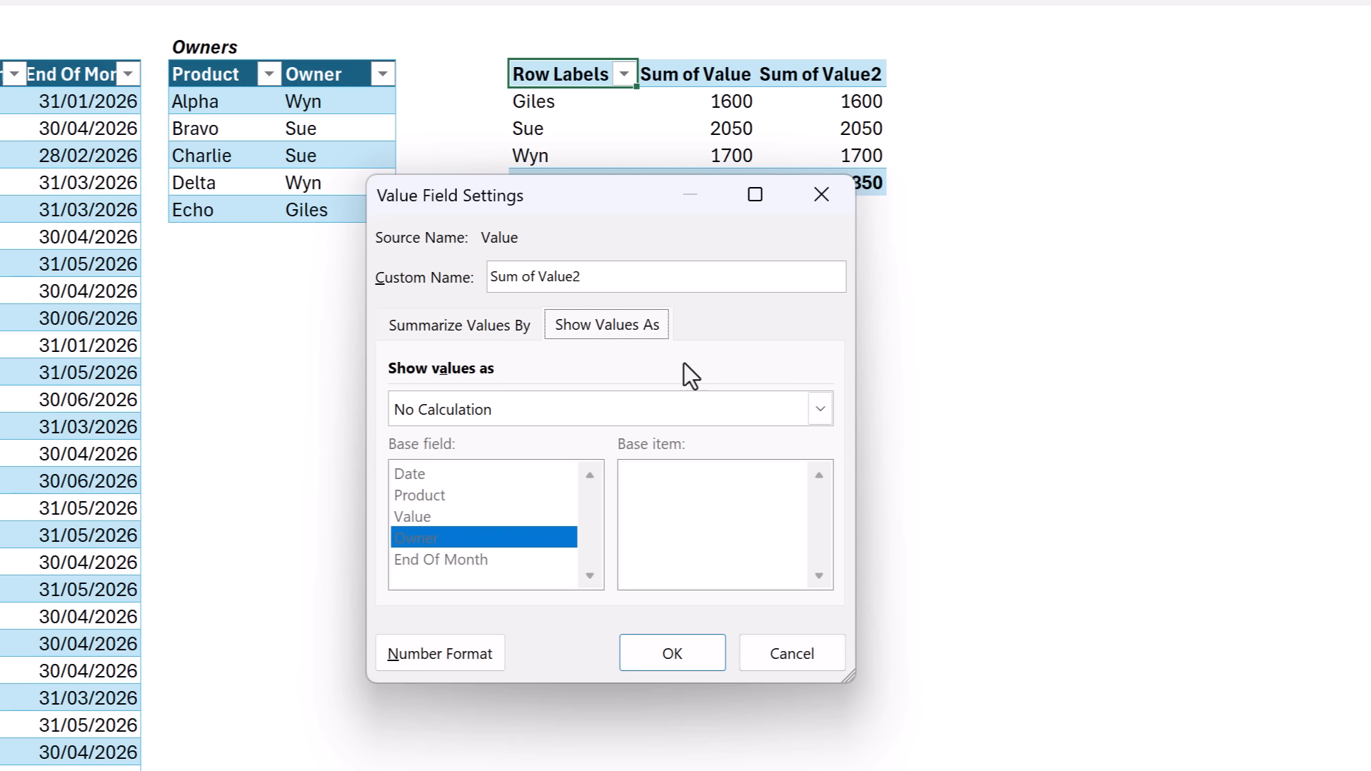
{"action": "left_click", "coordinate": [820, 413]}
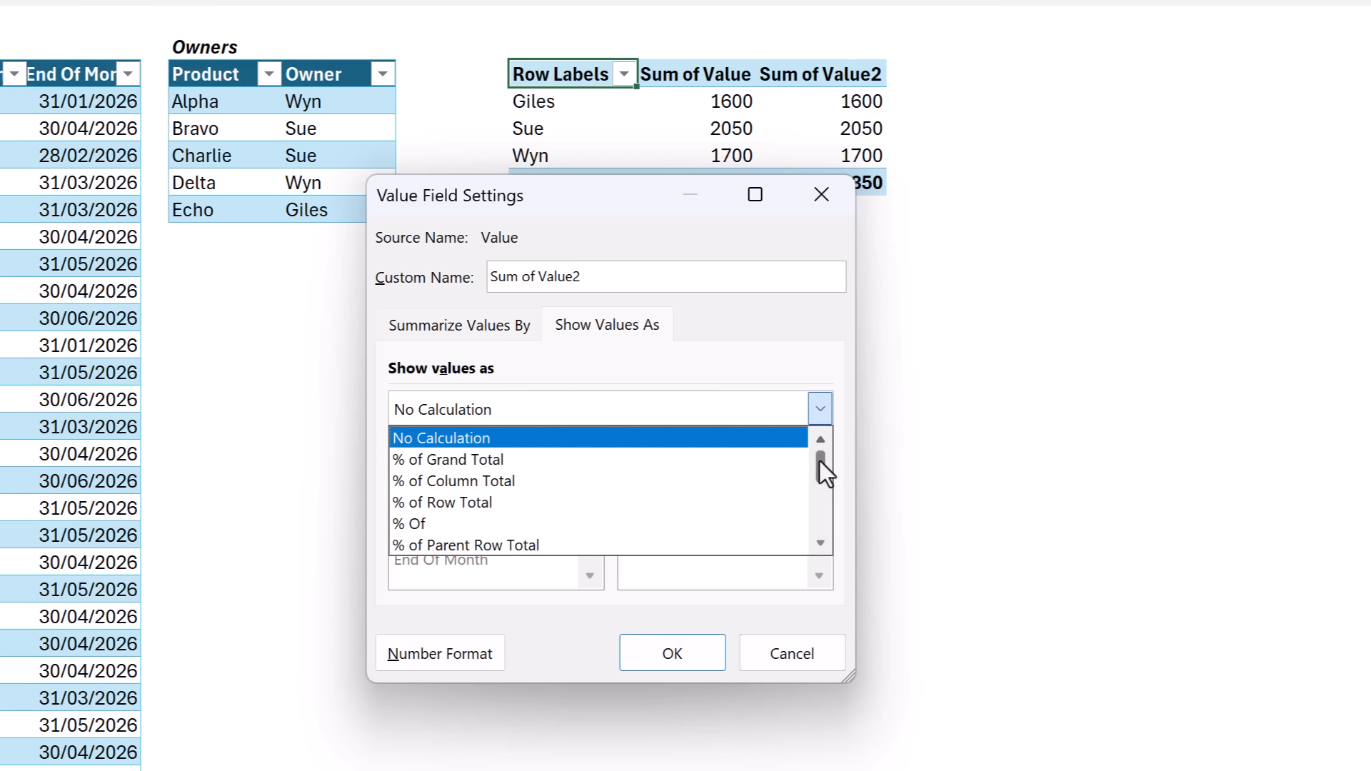
{"action": "left_click_drag", "start_coordinate": [819, 461], "coordinate": [820, 514]}
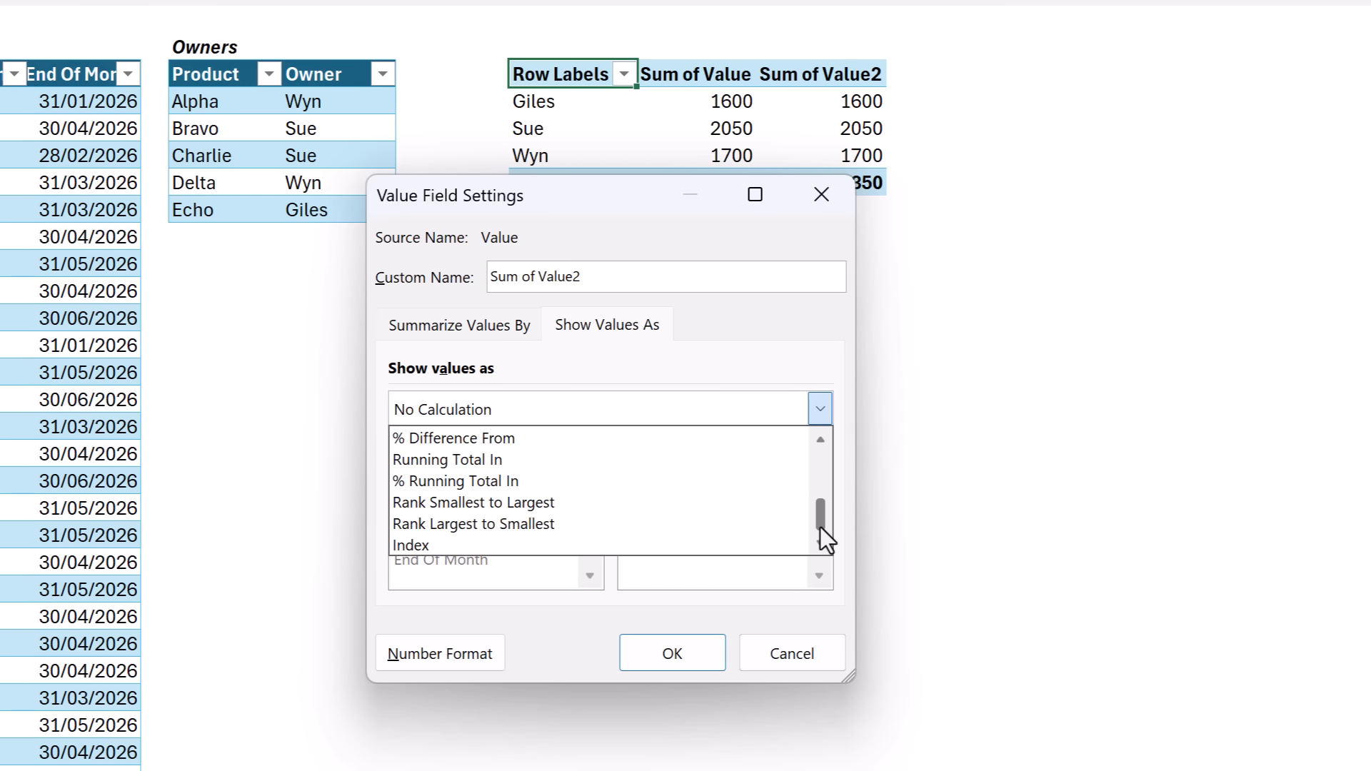
{"action": "left_click", "coordinate": [508, 463]}
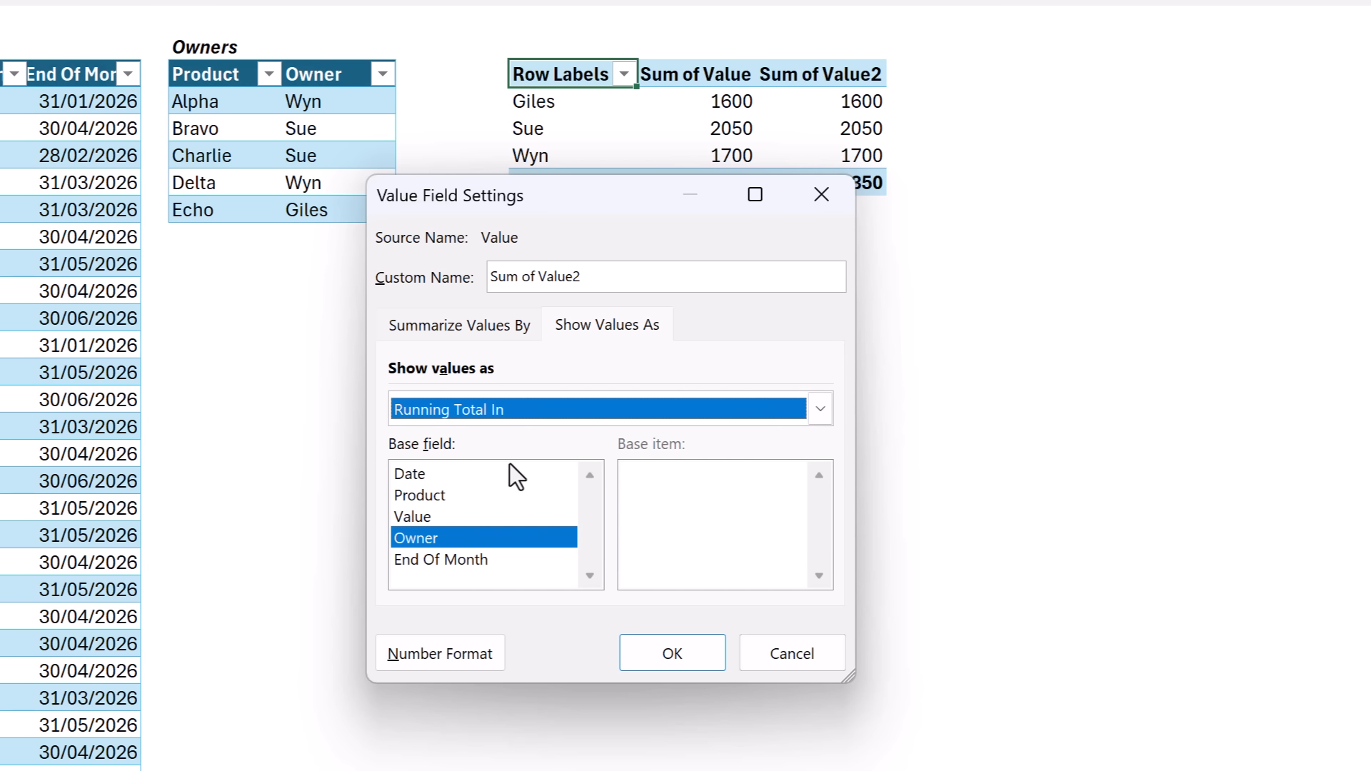
{"action": "left_click", "coordinate": [413, 474]}
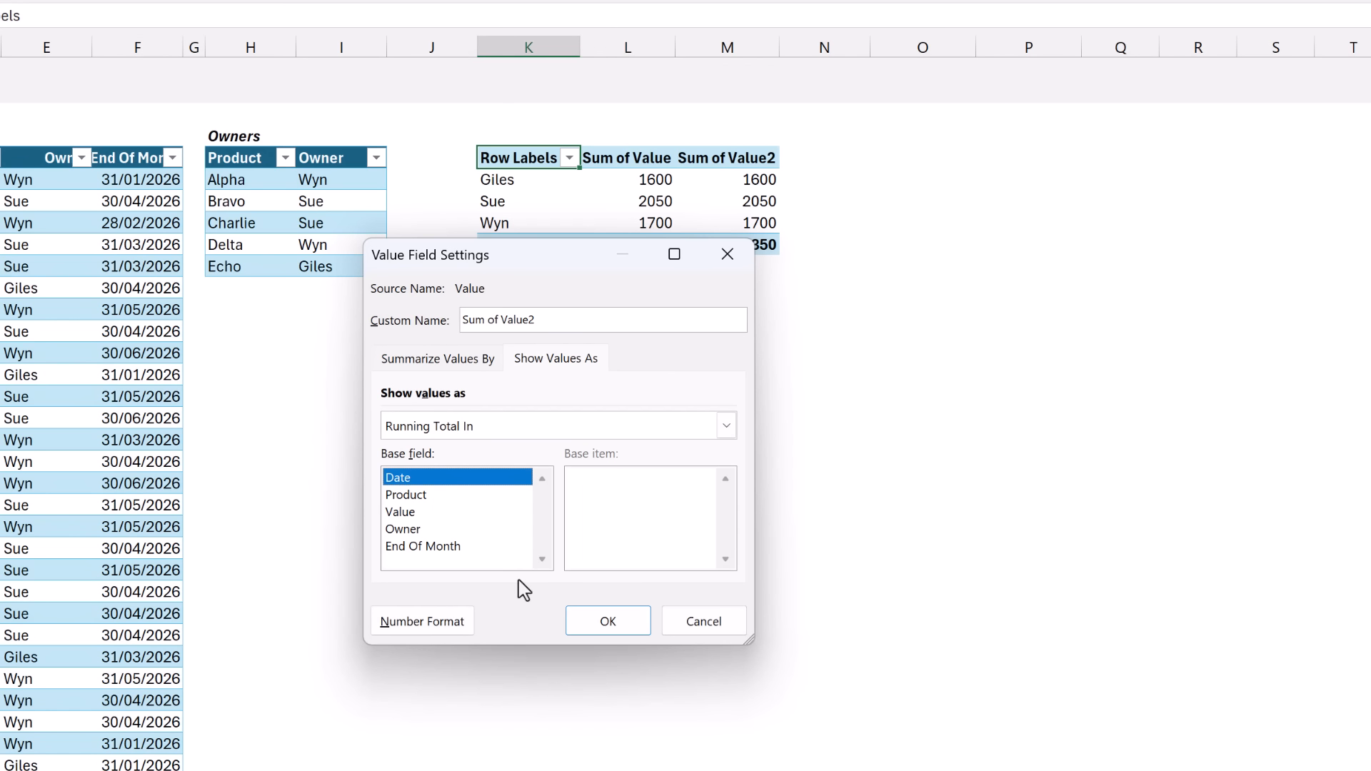
Apply the running total, then try slicer dates 31/01/2026, 28/02/2026 and back to 31/03/2026.
{"action": "left_click", "coordinate": [672, 654]}
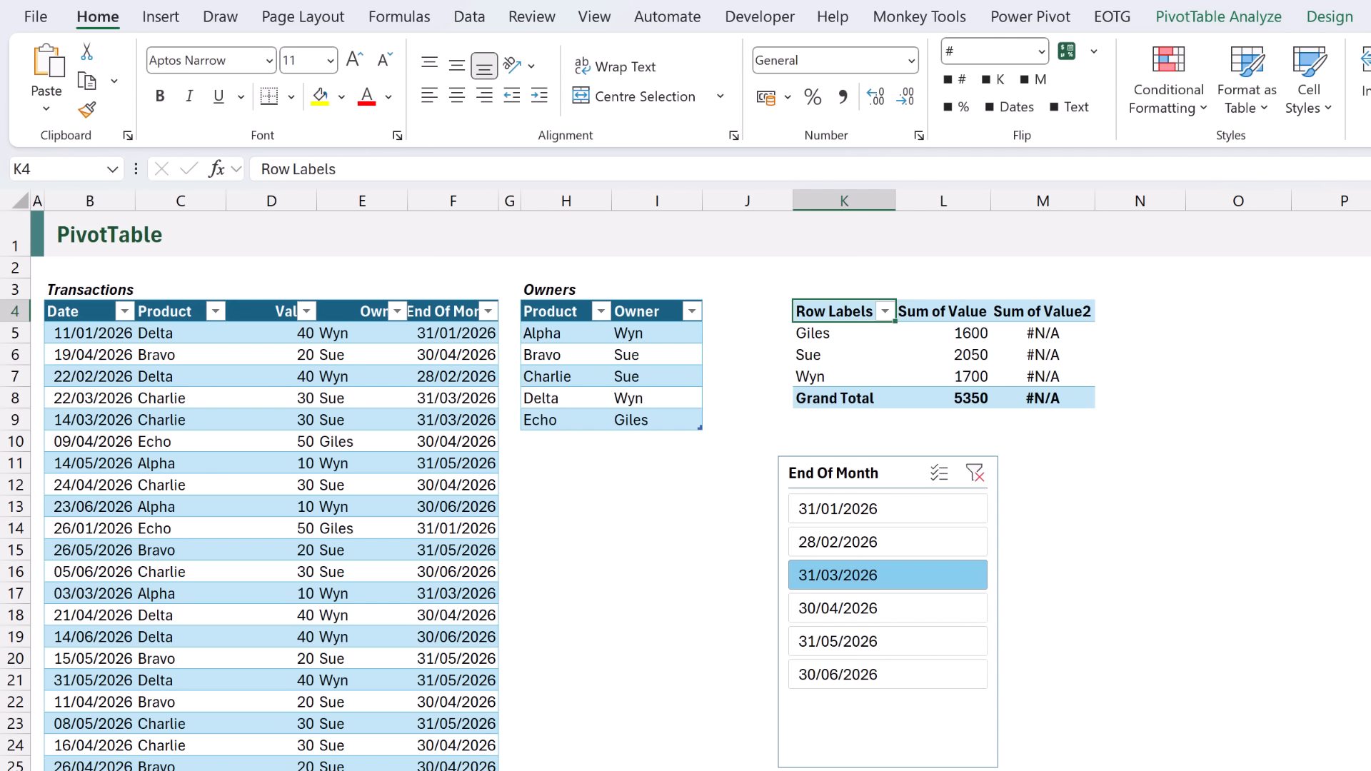
{"action": "left_click", "coordinate": [906, 511]}
{"action": "left_click", "coordinate": [911, 545]}
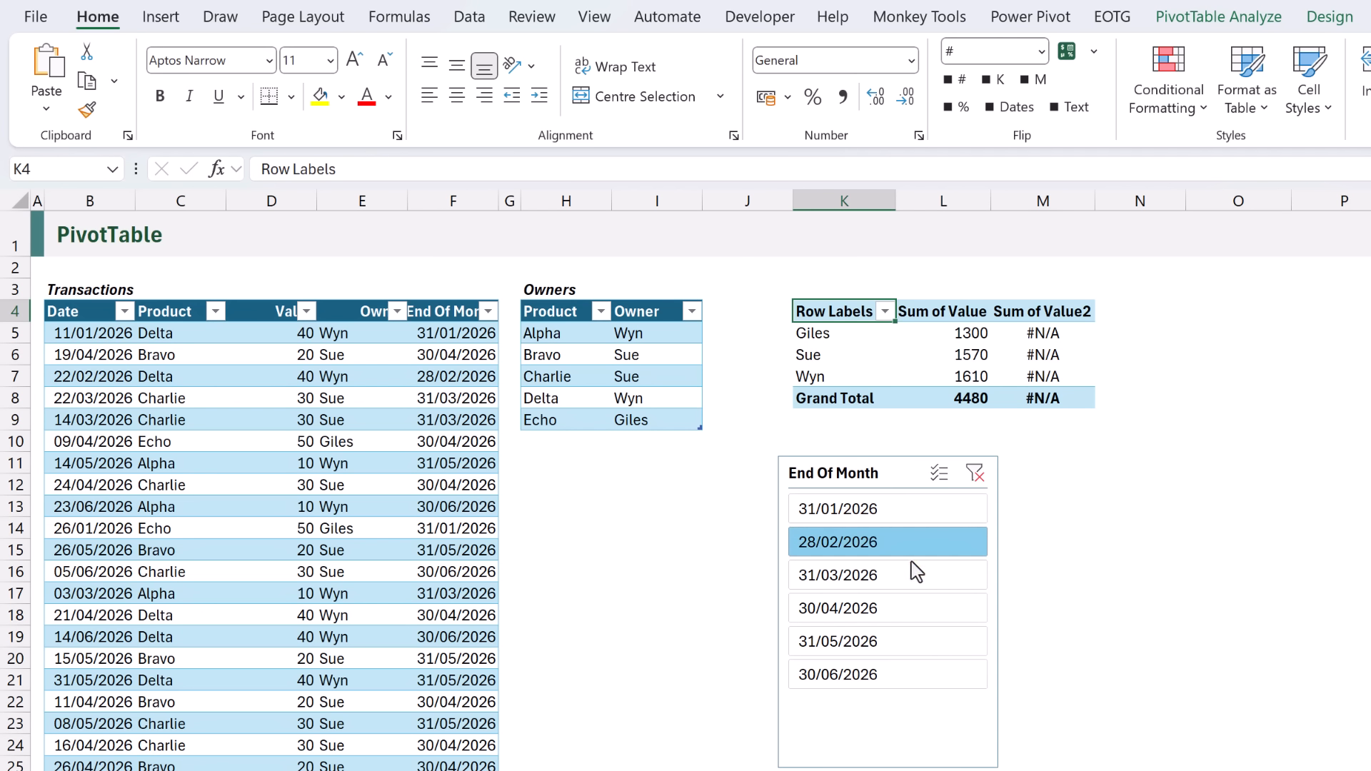
{"action": "left_click", "coordinate": [917, 580]}
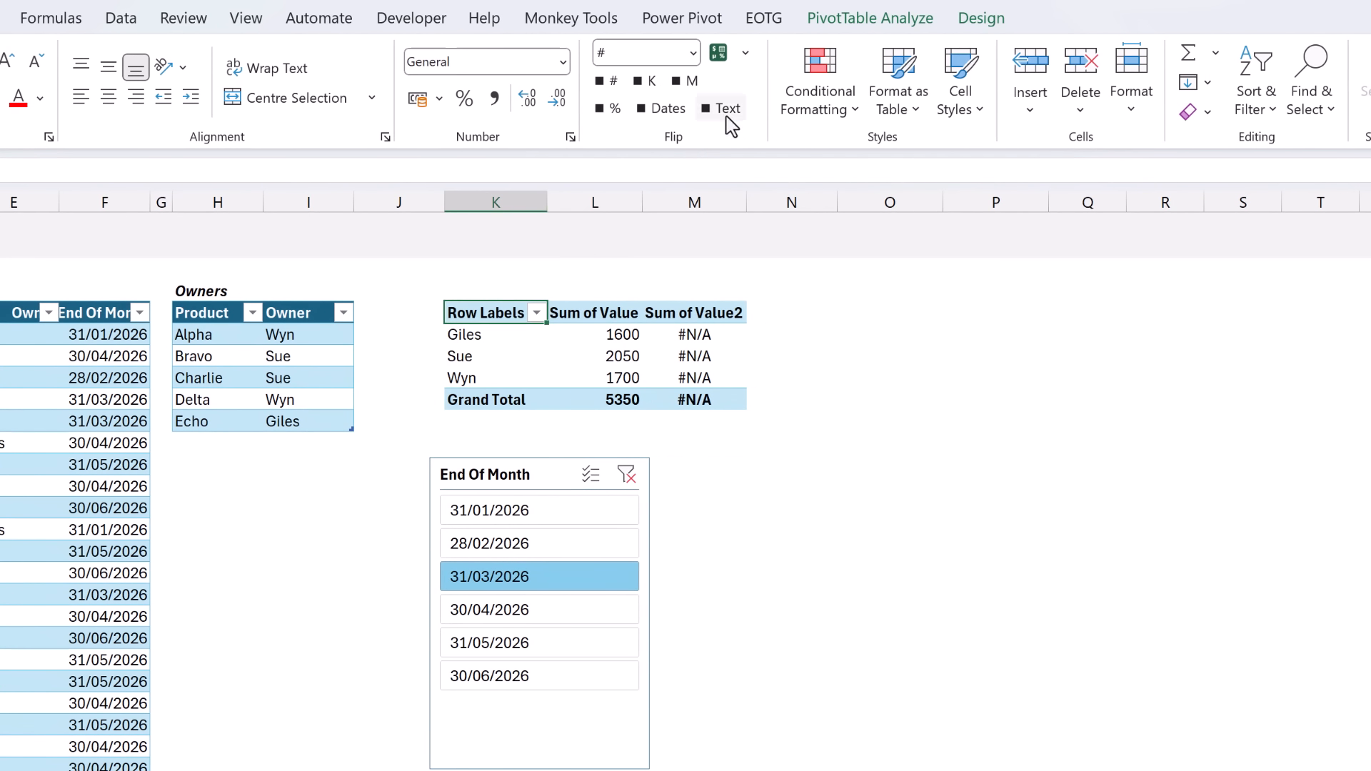
Open the Insert Calculated Field dialog via Fields, Items & Sets.
{"action": "left_click", "coordinate": [1202, 18]}
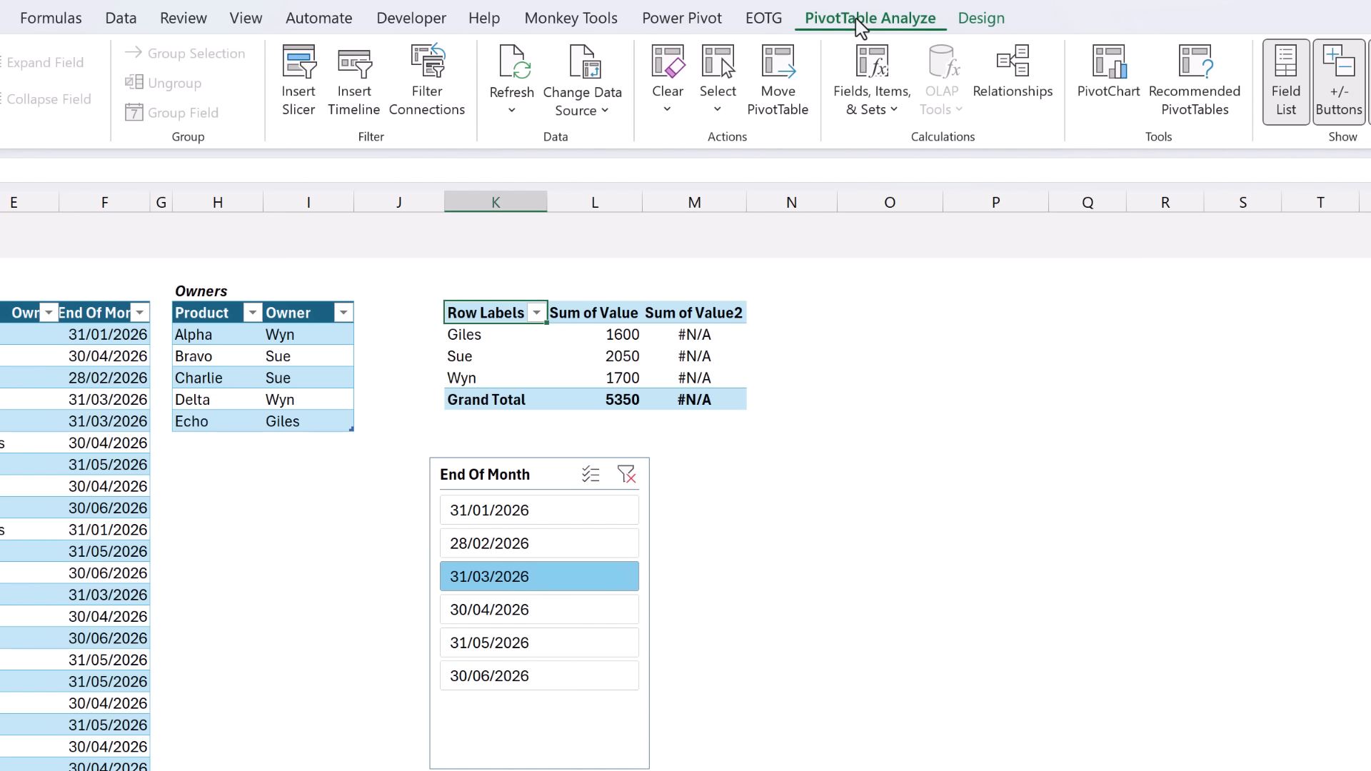
{"action": "left_click", "coordinate": [877, 109]}
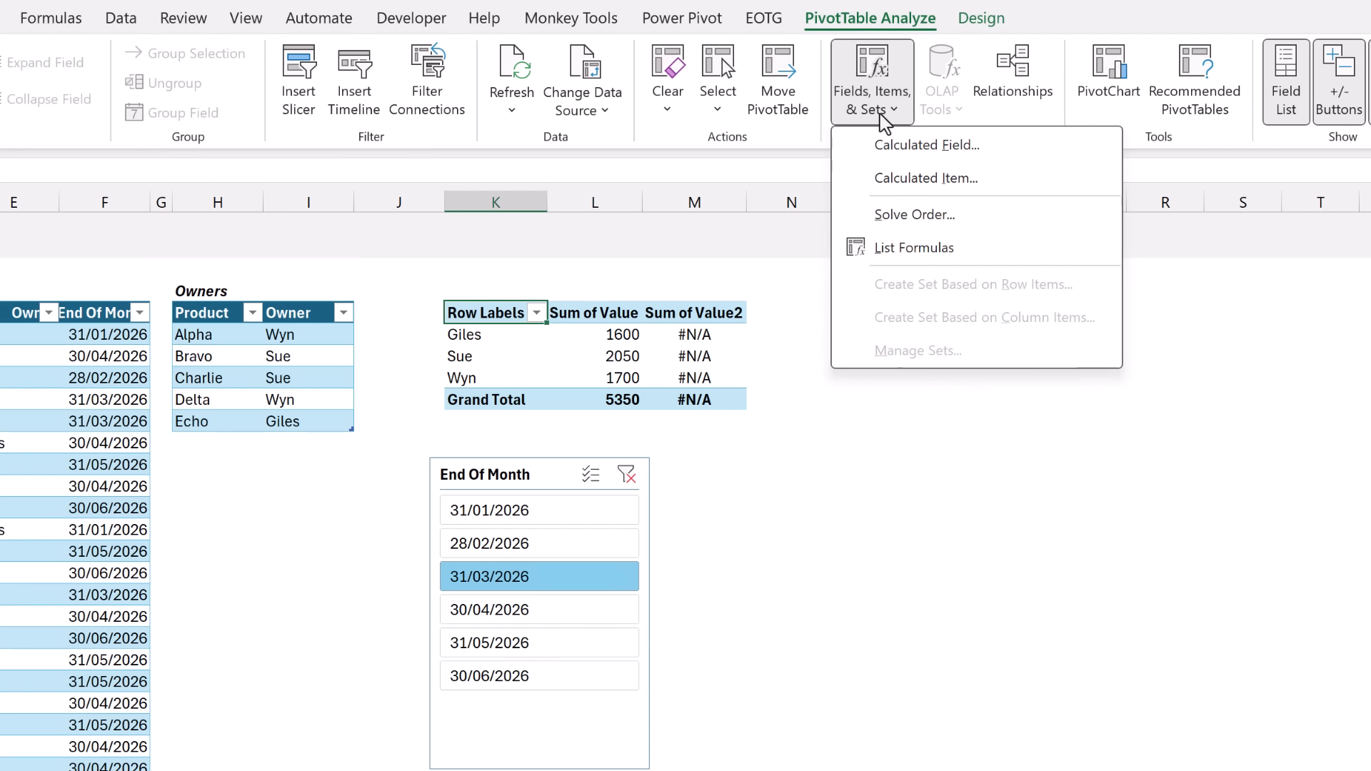
{"action": "left_click", "coordinate": [882, 147]}
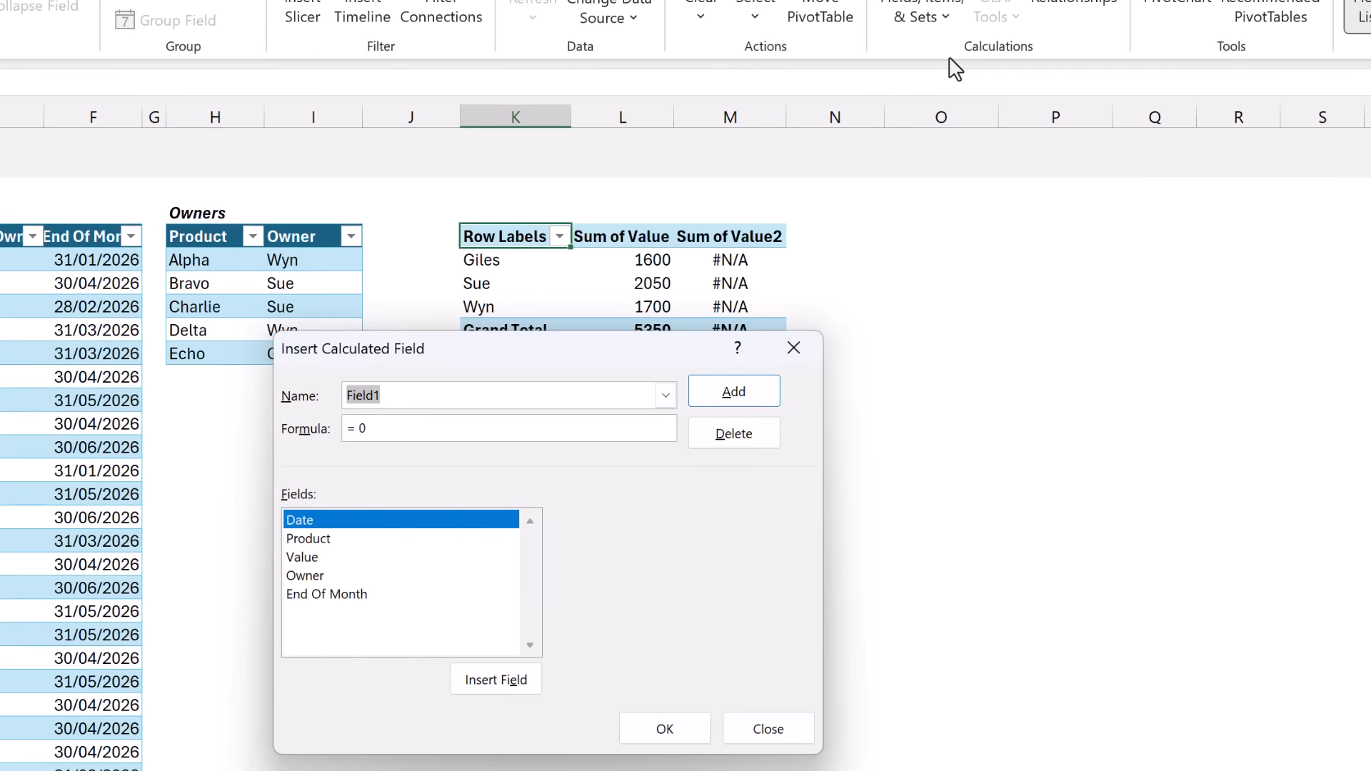